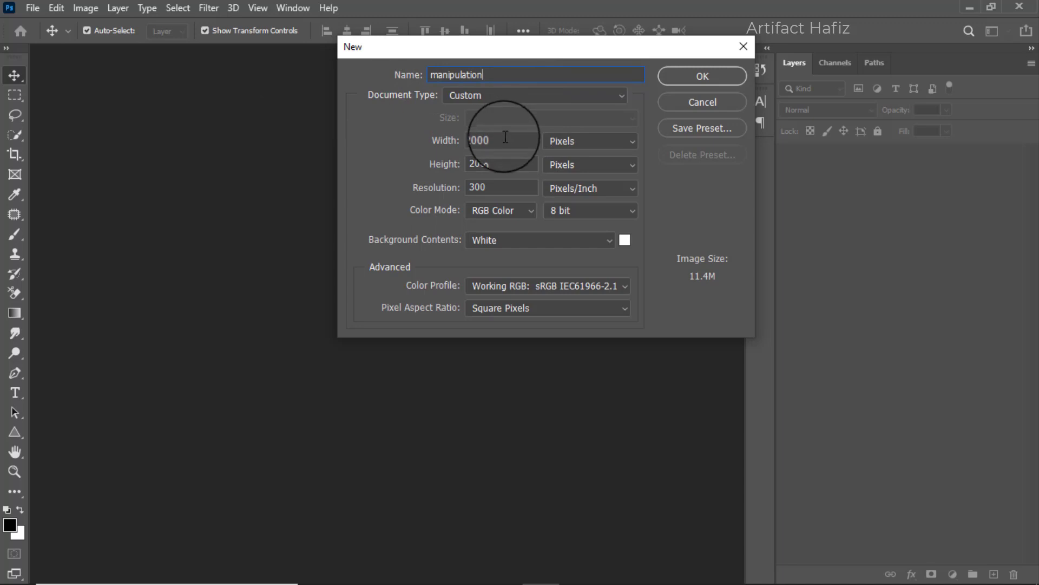
# Create the new document manipulation at 2000 by 2000 pixels, 300 pixels/inch, RGB Color with a white background.
pyautogui.click(505, 140)
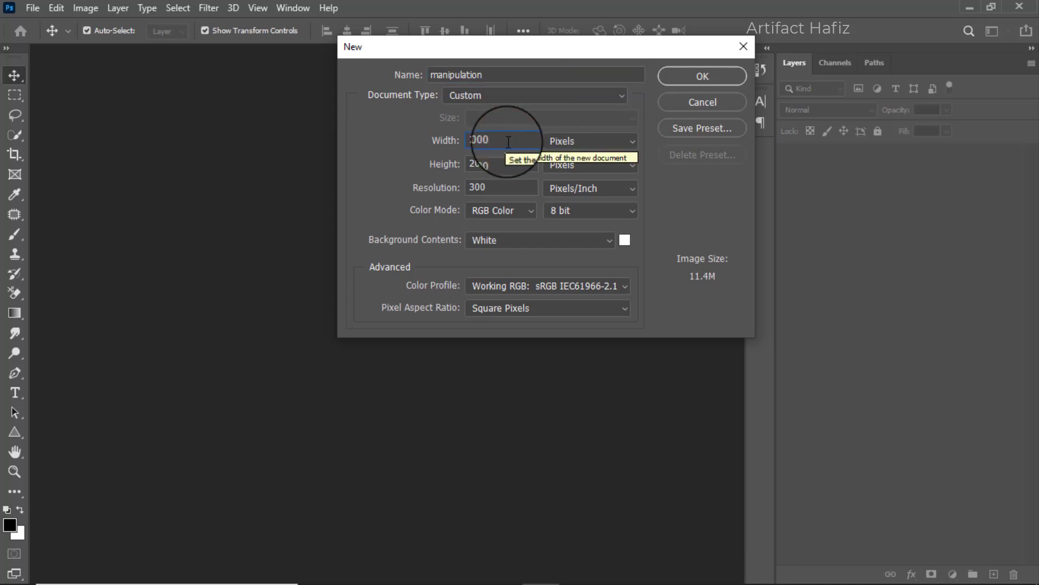
pyautogui.click(501, 166)
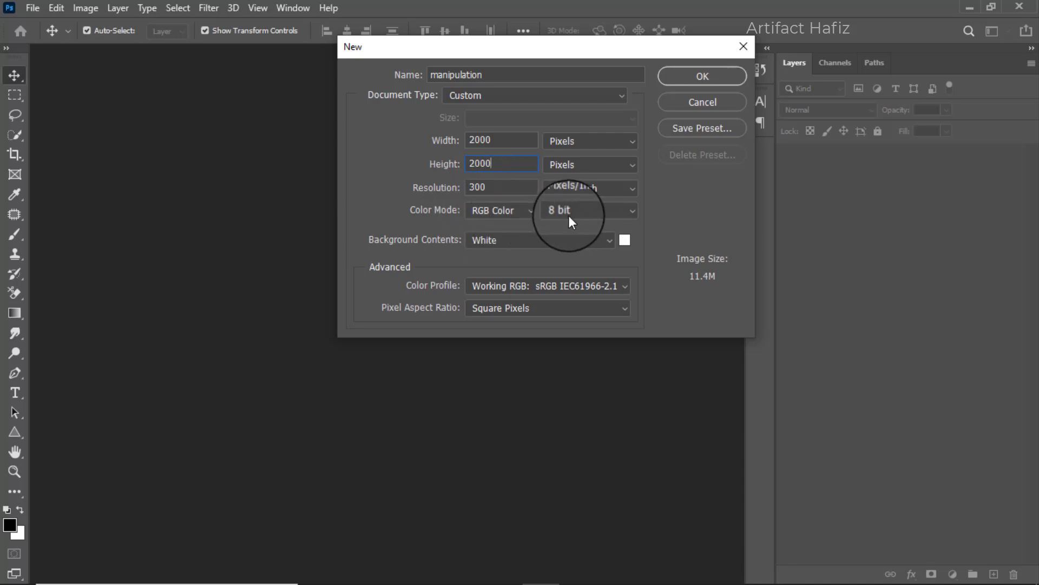
pyautogui.click(717, 74)
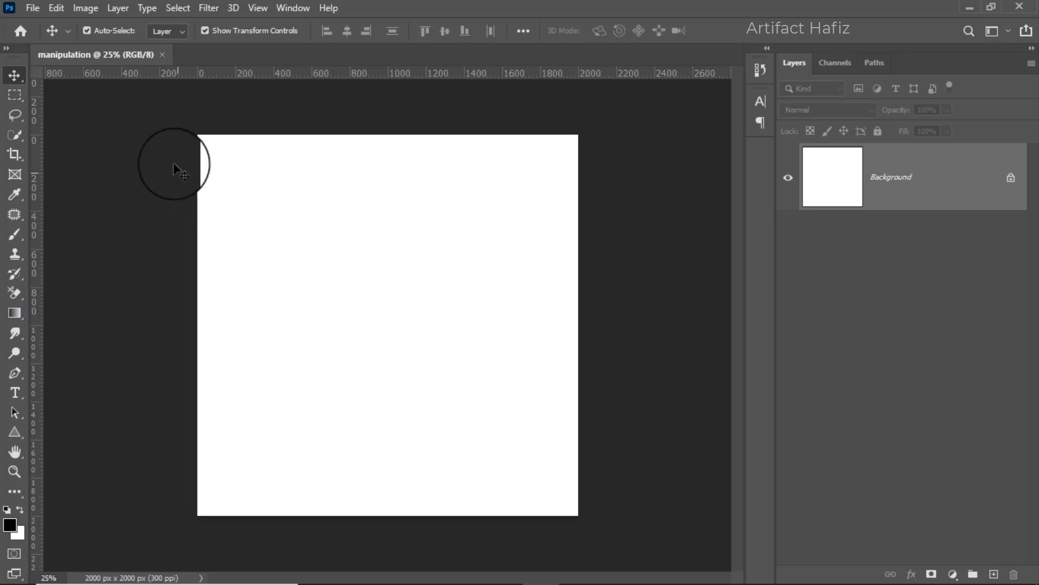
# Open the Background image from the 1856 folder as a separate document.
pyautogui.click(31, 7)
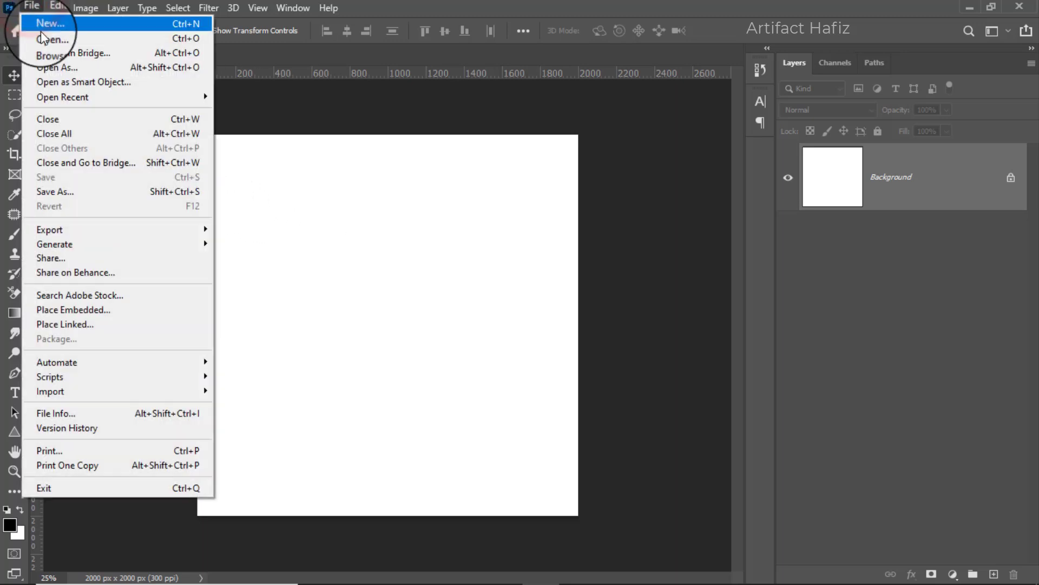
pyautogui.click(44, 38)
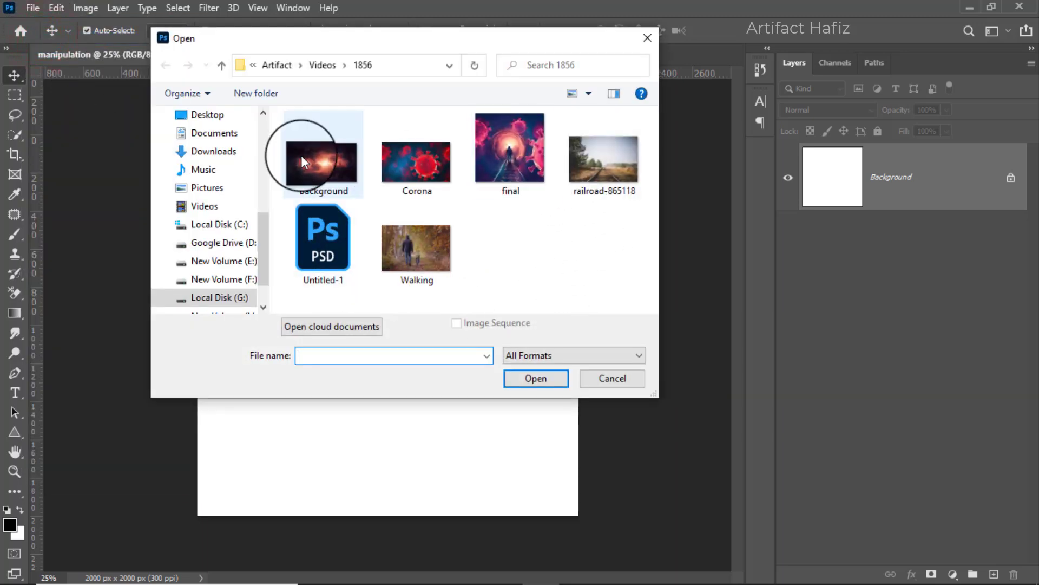
pyautogui.doubleClick(312, 154)
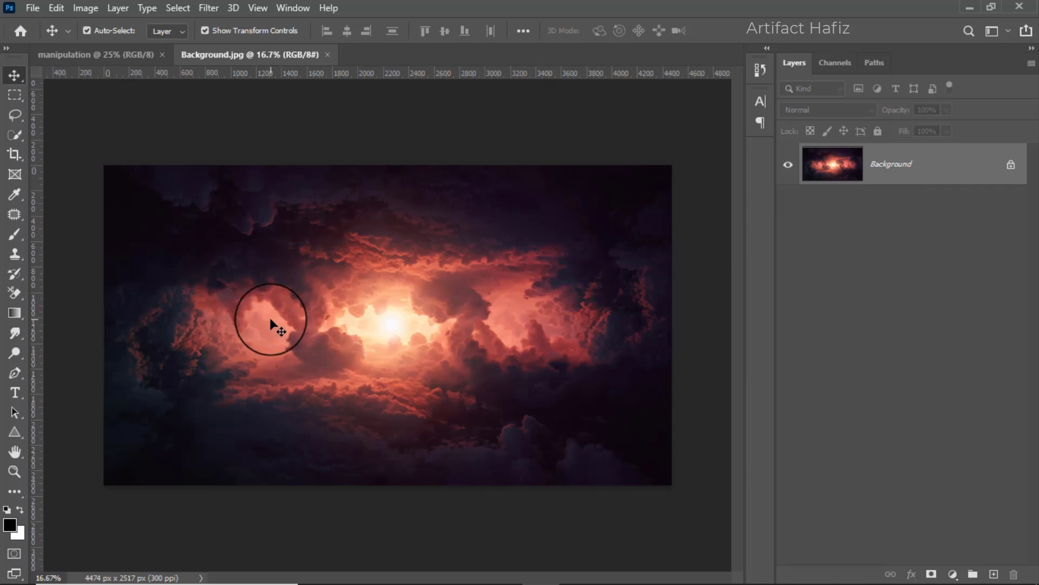
# Crop the cloud image to a 1:1 square of about 1286 px, with the bright sun at its upper edge.
pyautogui.click(16, 154)
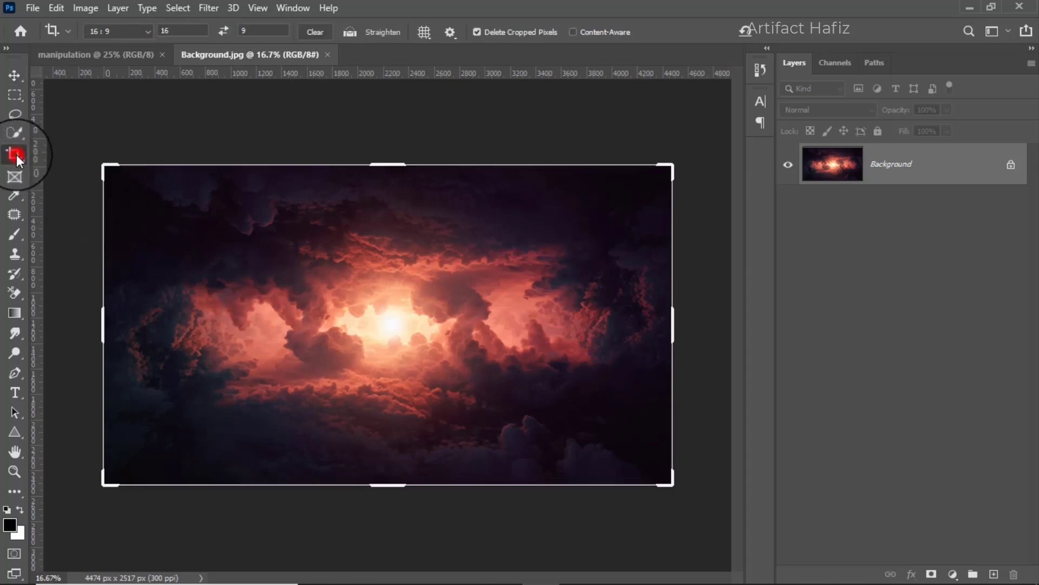
pyautogui.click(109, 33)
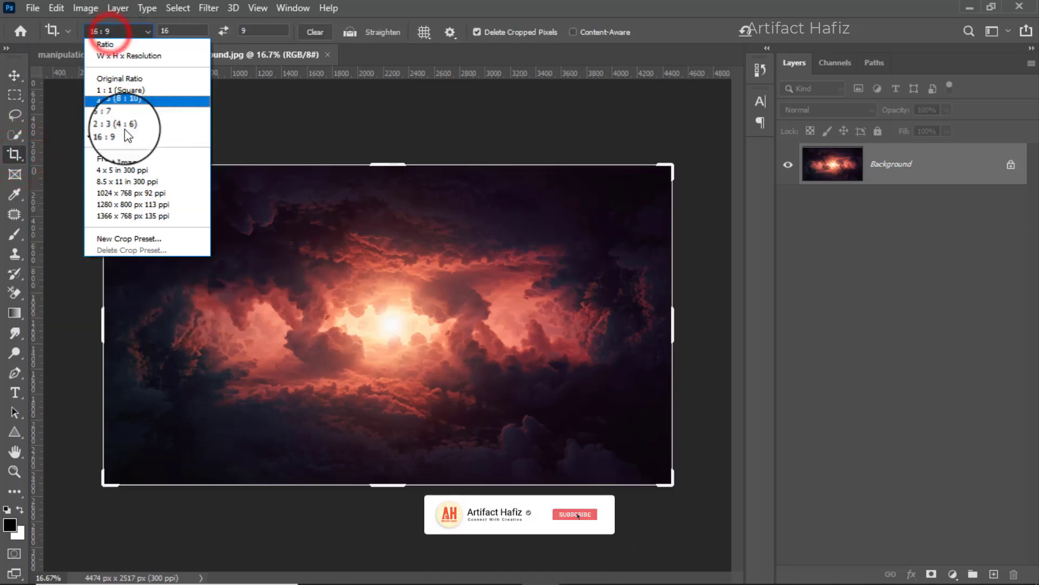
pyautogui.click(116, 91)
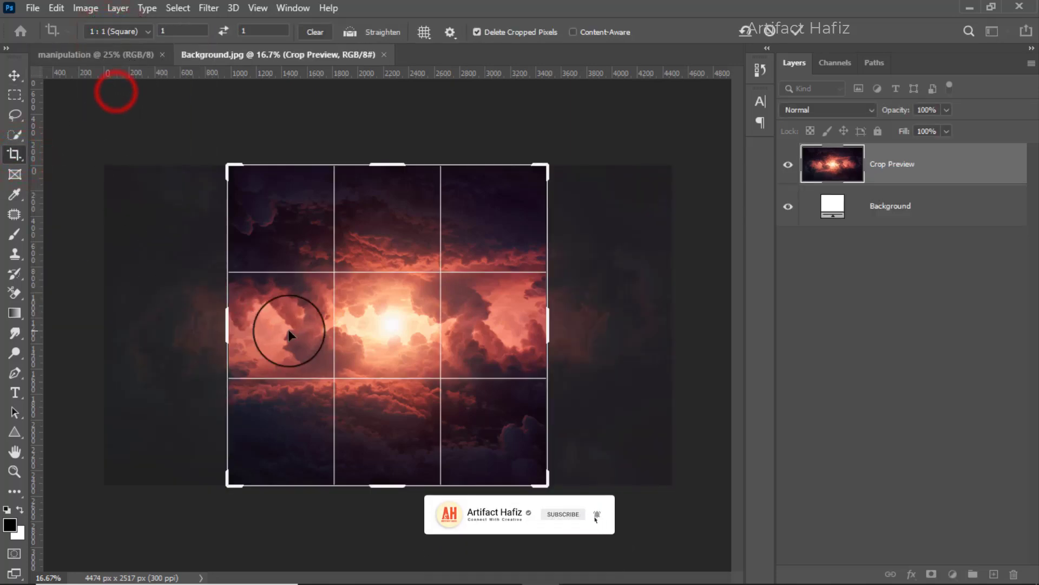
pyautogui.moveTo(376, 163); pyautogui.dragTo(396, 239)
pyautogui.scroll(3, 382, 265)
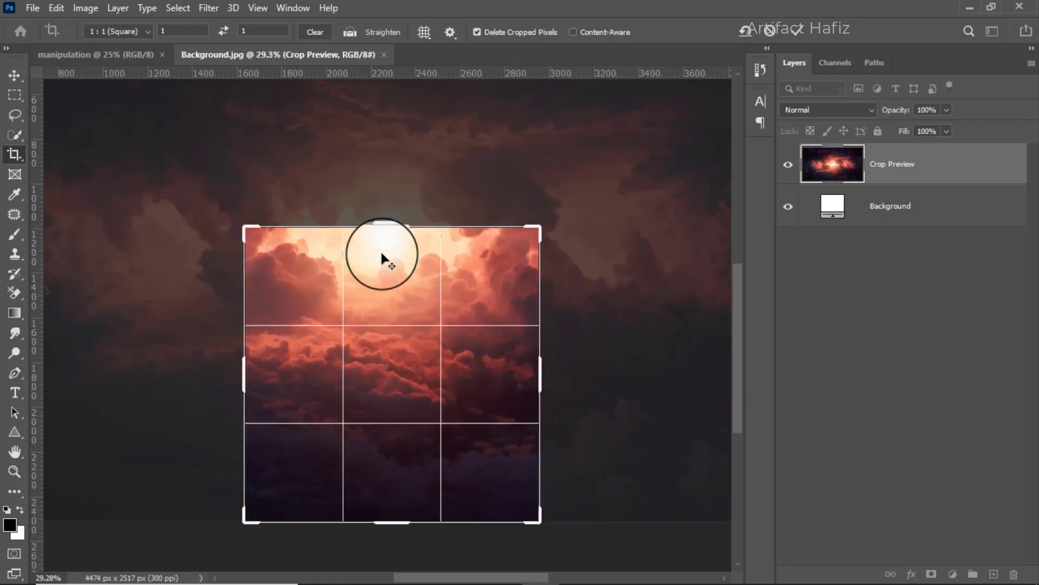
pyautogui.moveTo(394, 110); pyautogui.dragTo(392, 113)
pyautogui.scroll(-3, 383, 232)
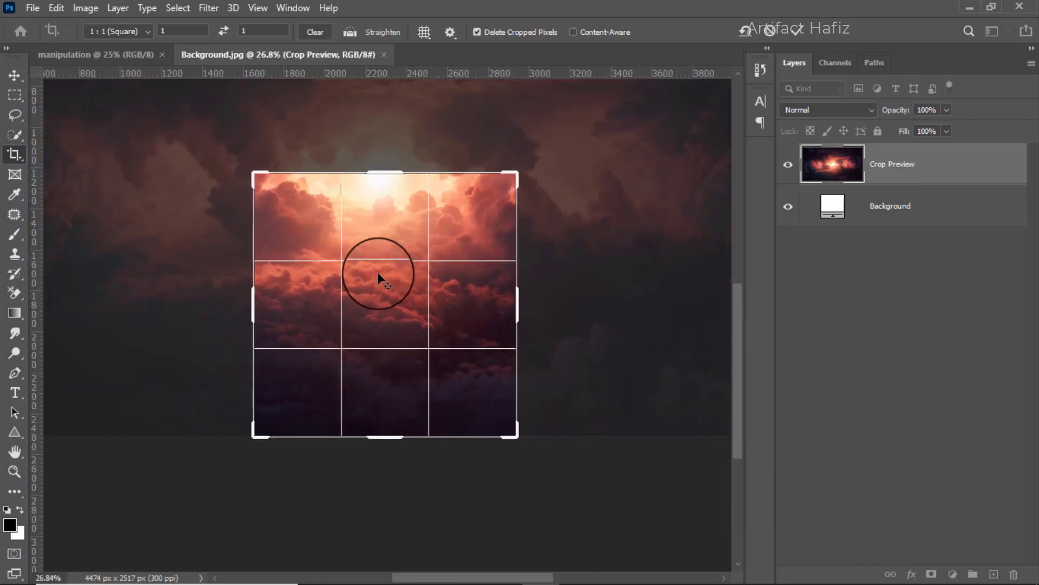
pyautogui.scroll(1, 382, 233)
pyautogui.click(386, 213)
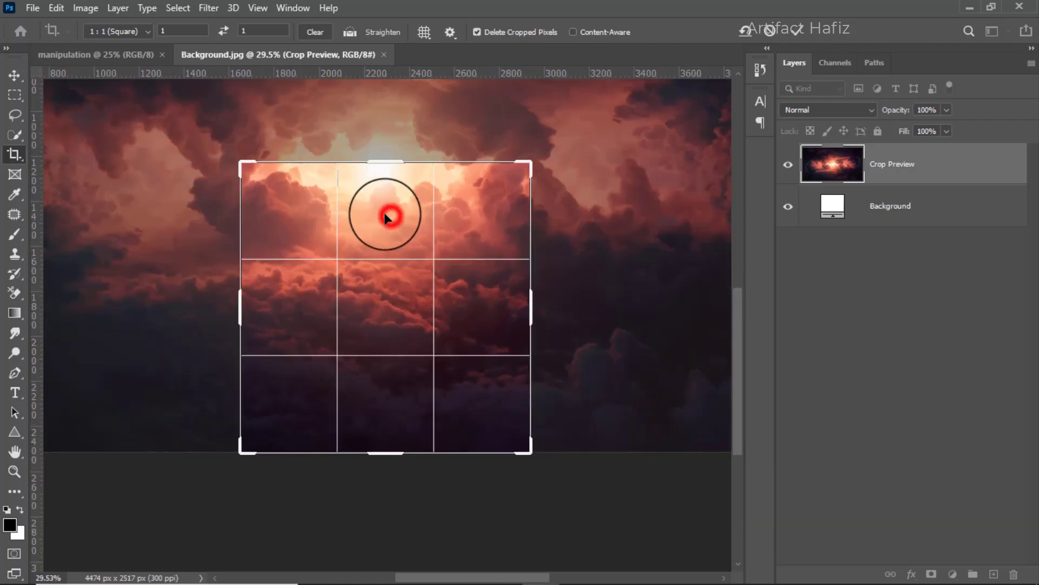
pyautogui.moveTo(379, 213); pyautogui.dragTo(379, 212)
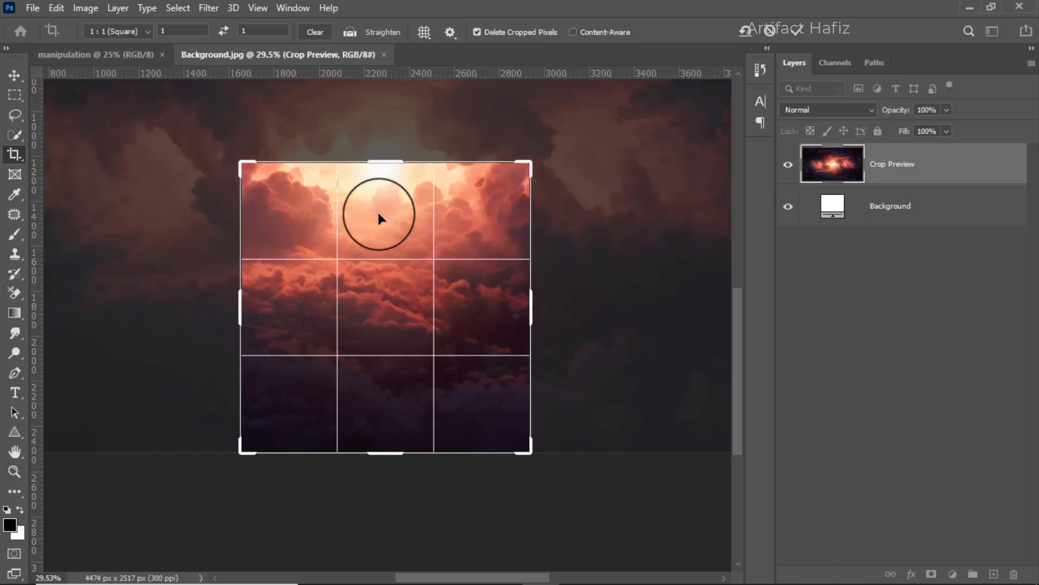
pyautogui.click(791, 30)
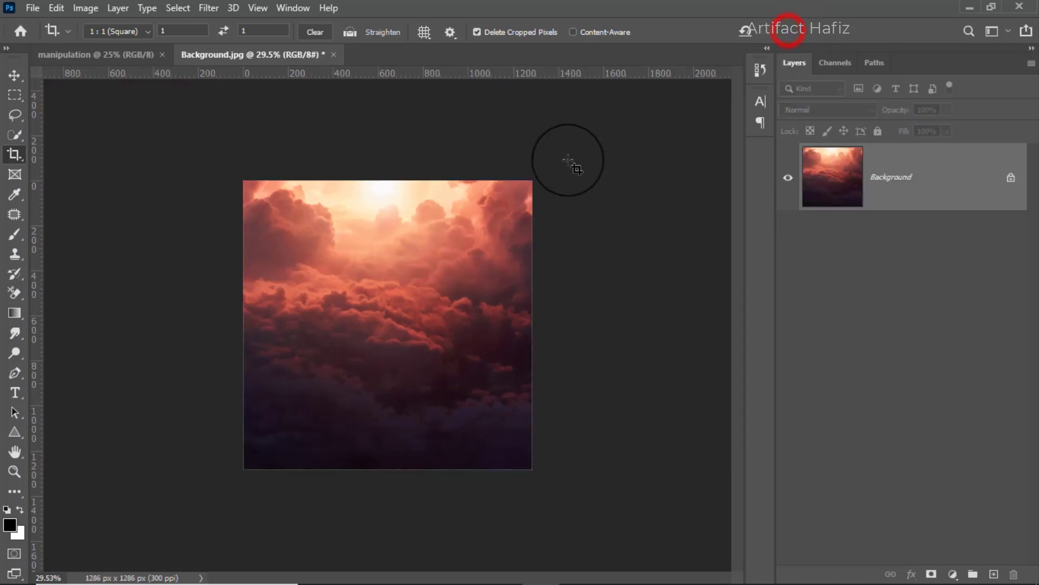
# Copy the cropped clouds into the manipulation document and scale them to about 155.52% so they fill the canvas.
pyautogui.click(15, 76)
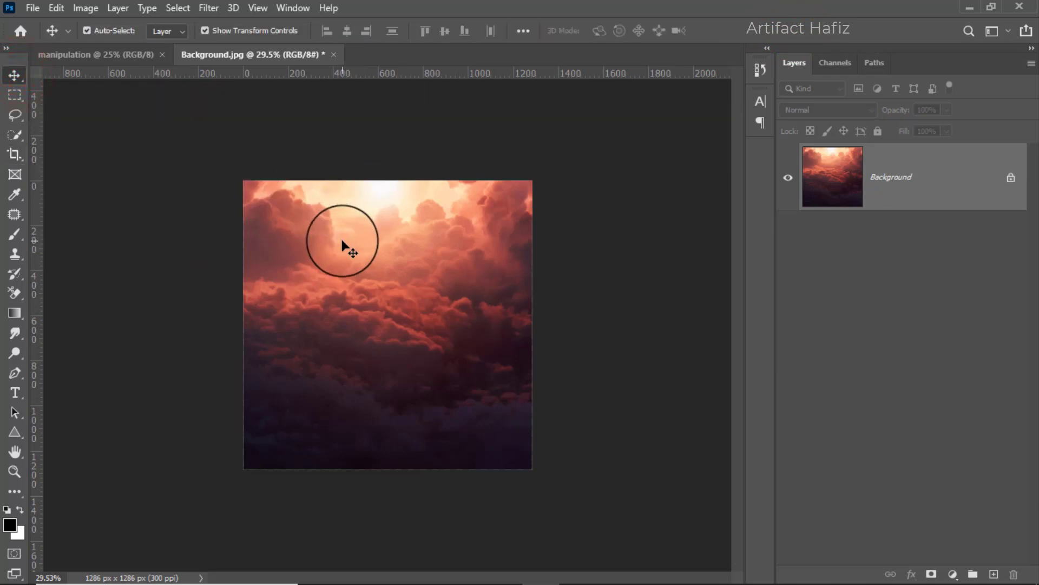
pyautogui.moveTo(342, 244); pyautogui.dragTo(386, 340)
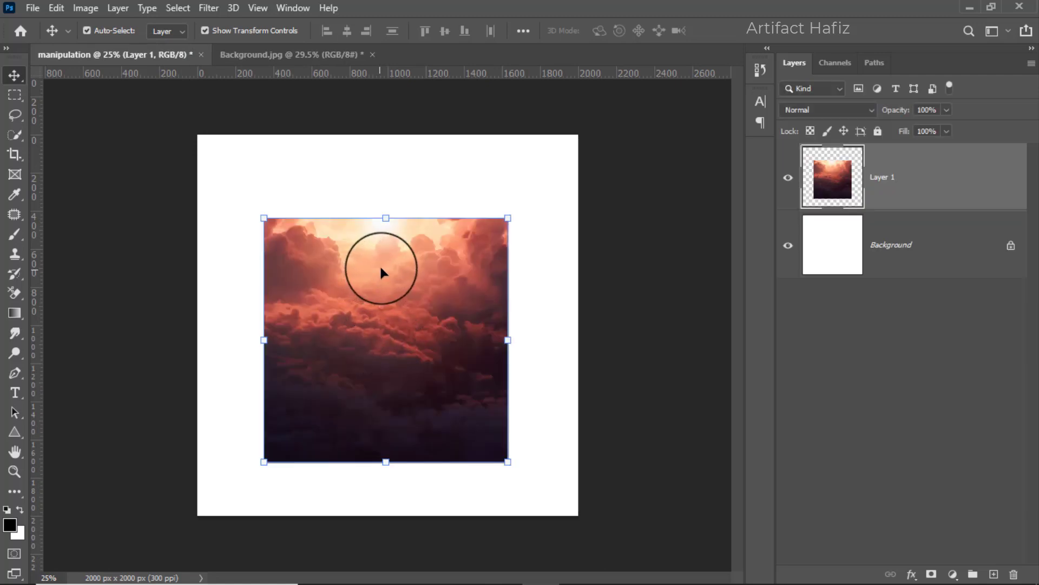
pyautogui.hotkey('ctrl', 't')
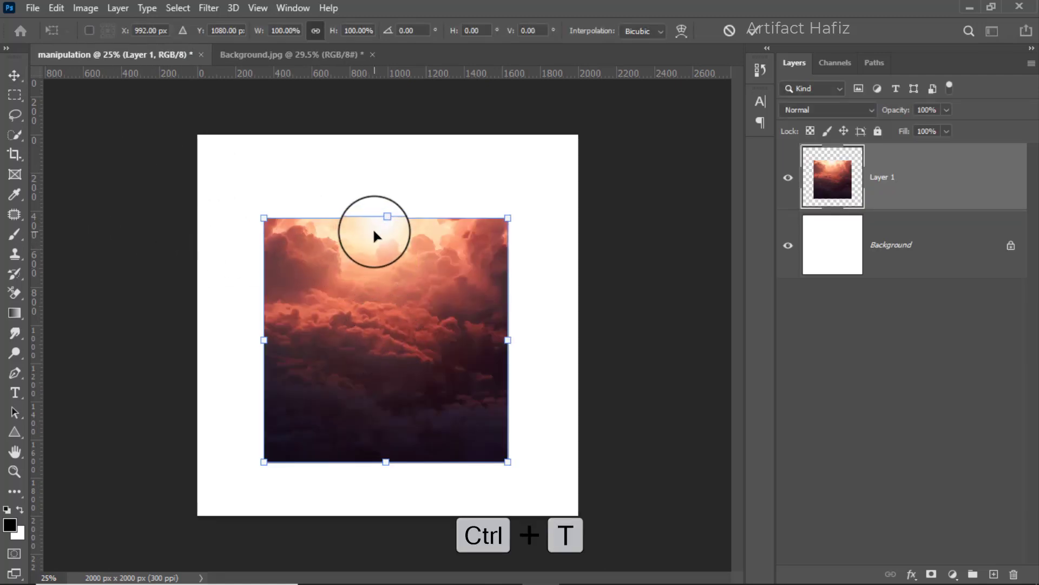
pyautogui.moveTo(388, 219); pyautogui.dragTo(383, 135)
pyautogui.moveTo(385, 462); pyautogui.dragTo(385, 514)
pyautogui.moveTo(383, 440); pyautogui.dragTo(387, 429)
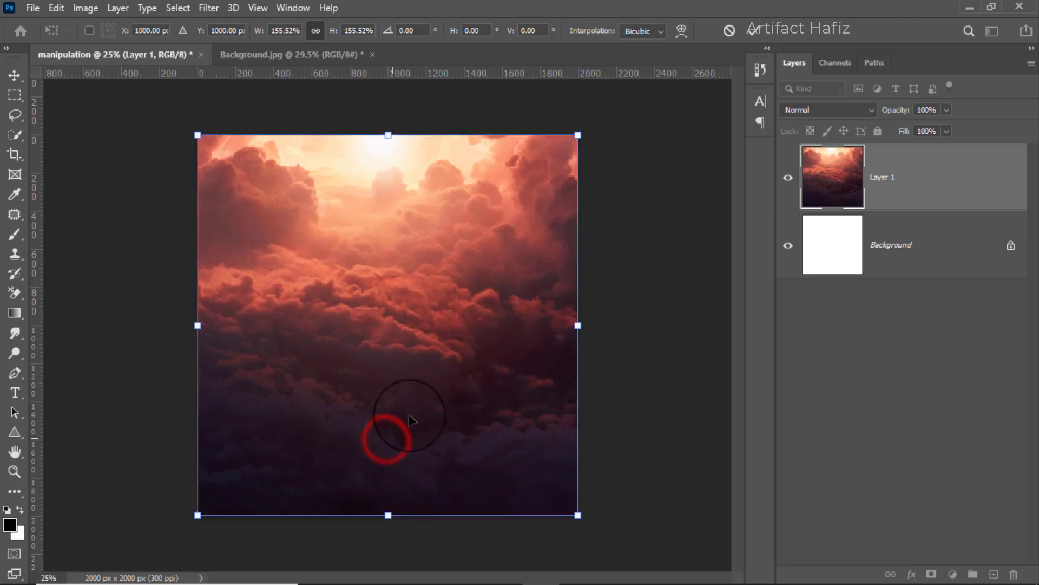
pyautogui.click(753, 30)
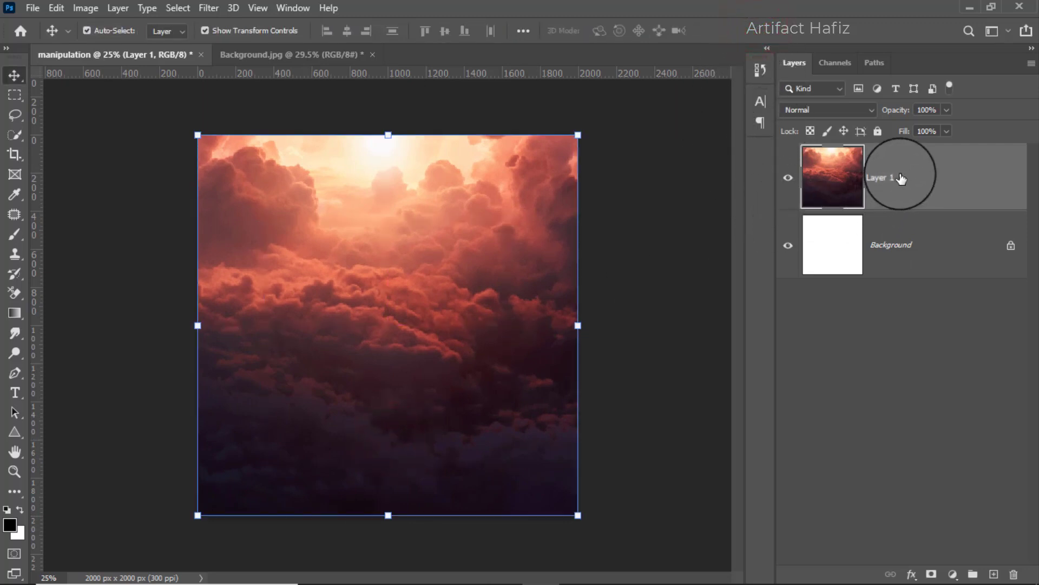
# Convert the cloud layer for smart filters and apply the Polar Coordinates distortion with Rectangular to Polar.
pyautogui.click(205, 8)
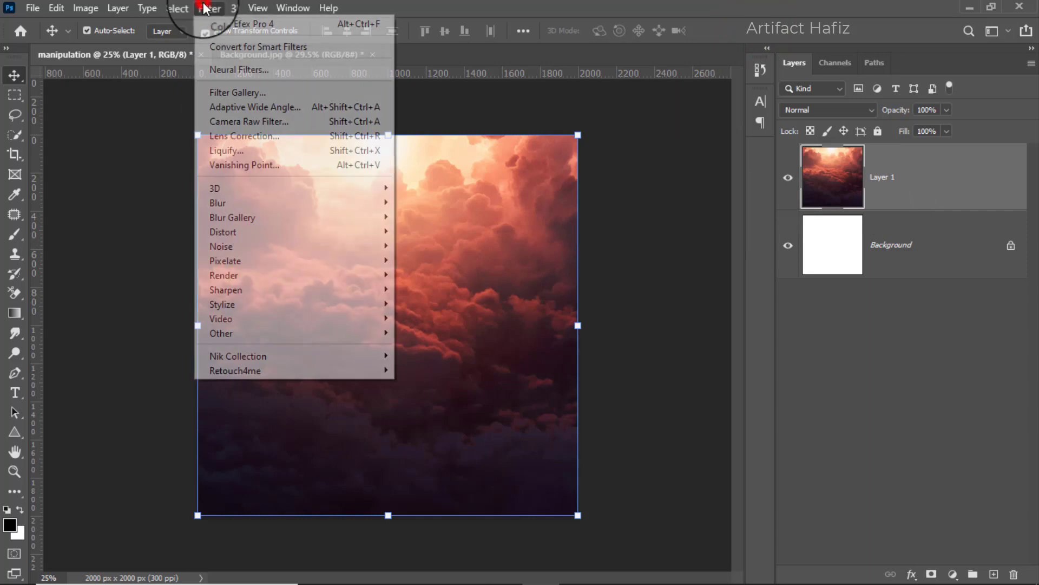
pyautogui.click(262, 45)
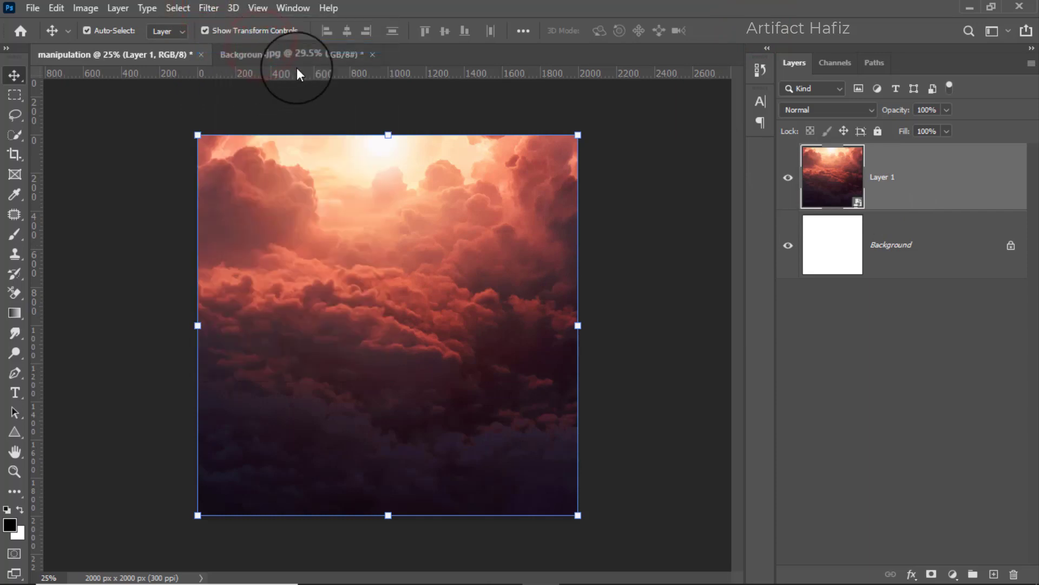
pyautogui.click(209, 7)
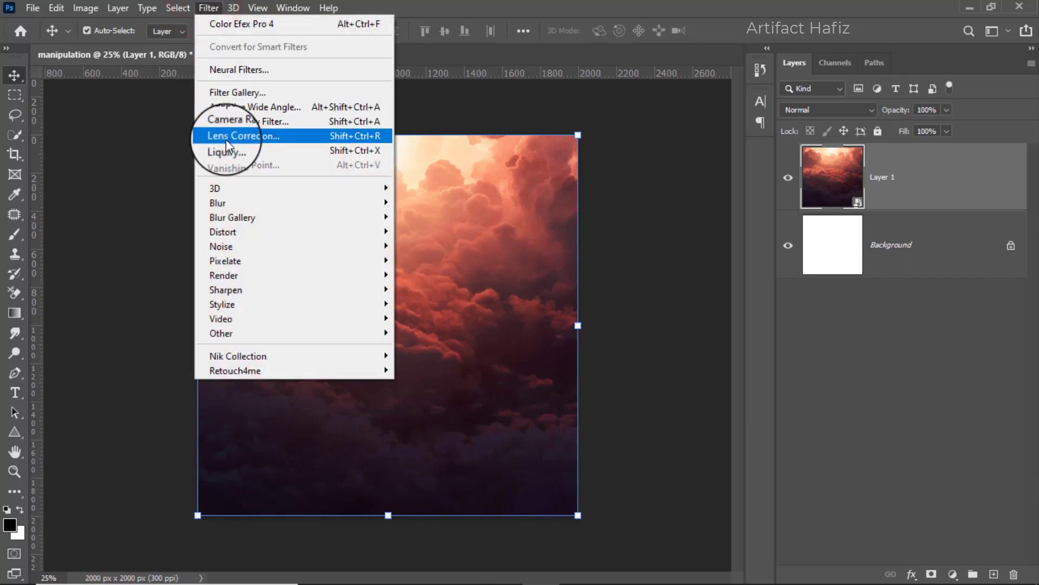
pyautogui.moveTo(256, 241)
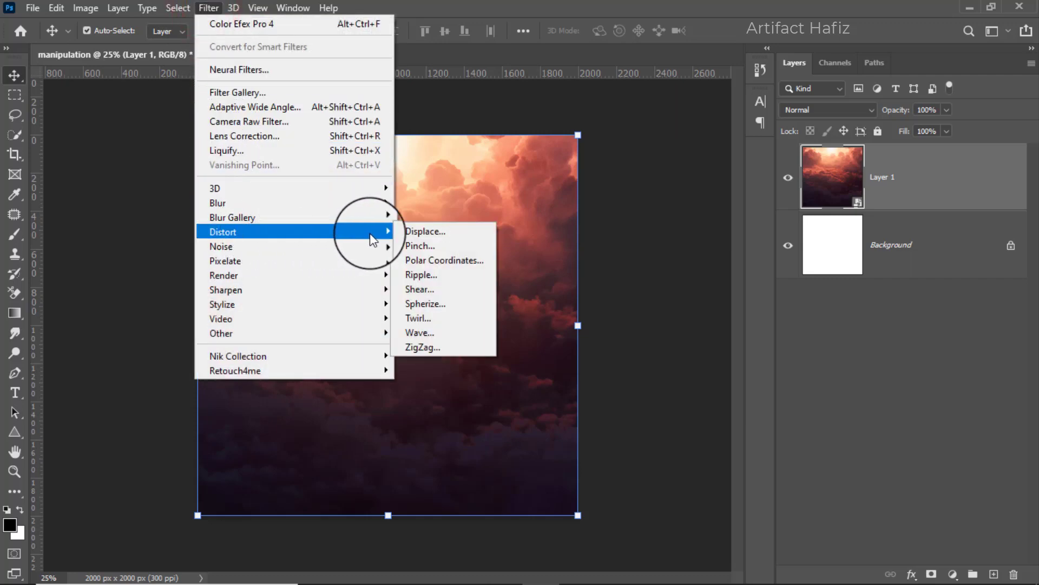
pyautogui.click(433, 262)
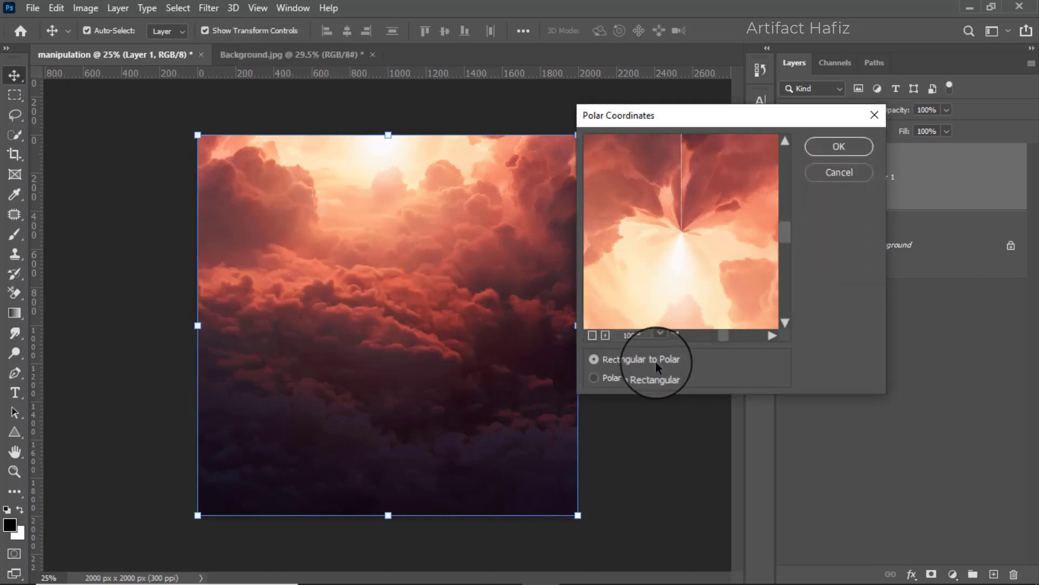
pyautogui.click(592, 359)
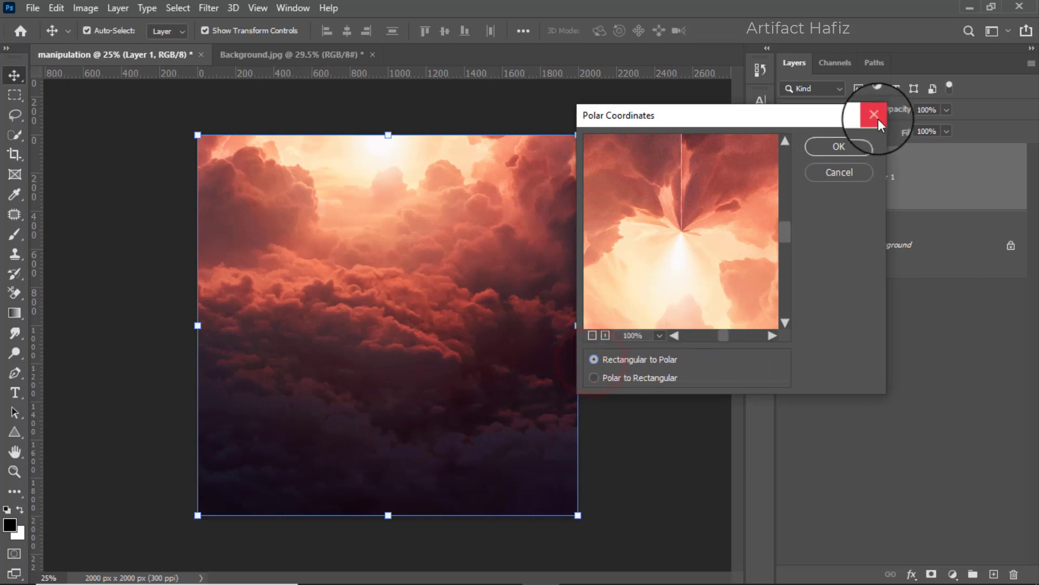
pyautogui.click(819, 151)
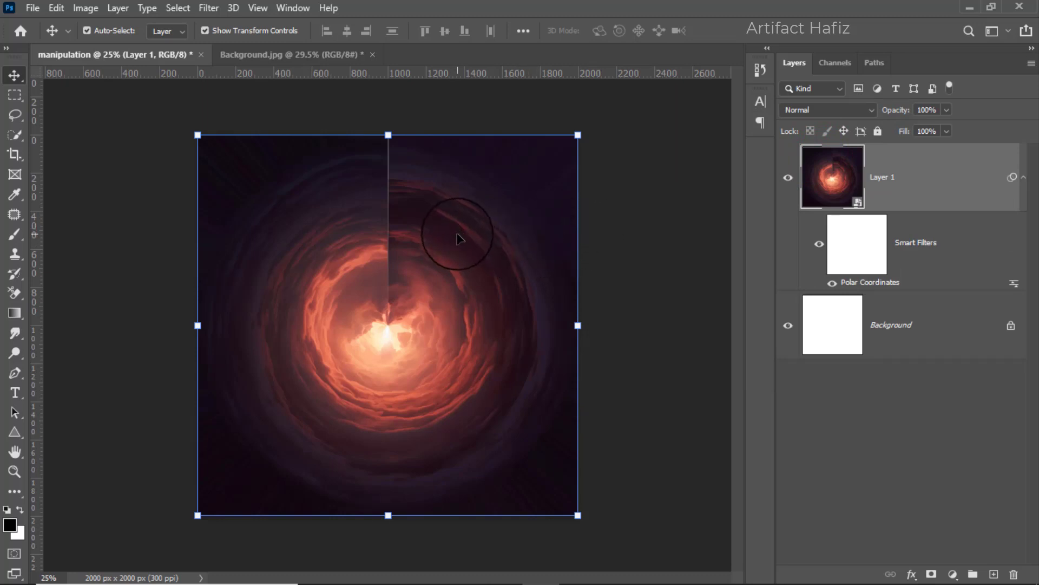
# Rasterize the swirled cloud layer and rotate the whole image 180°.
pyautogui.click(905, 185)
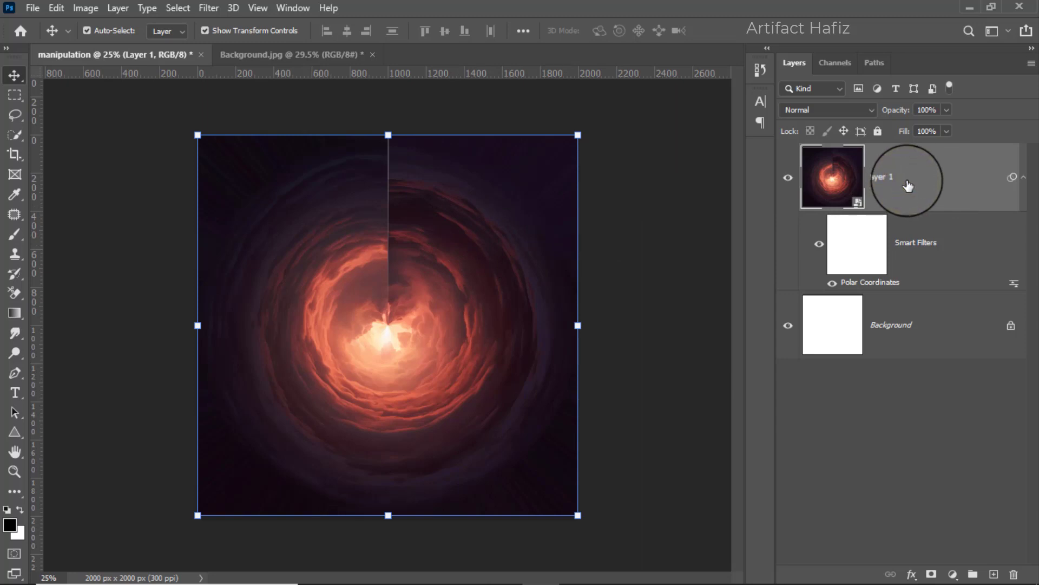
pyautogui.rightClick(906, 186)
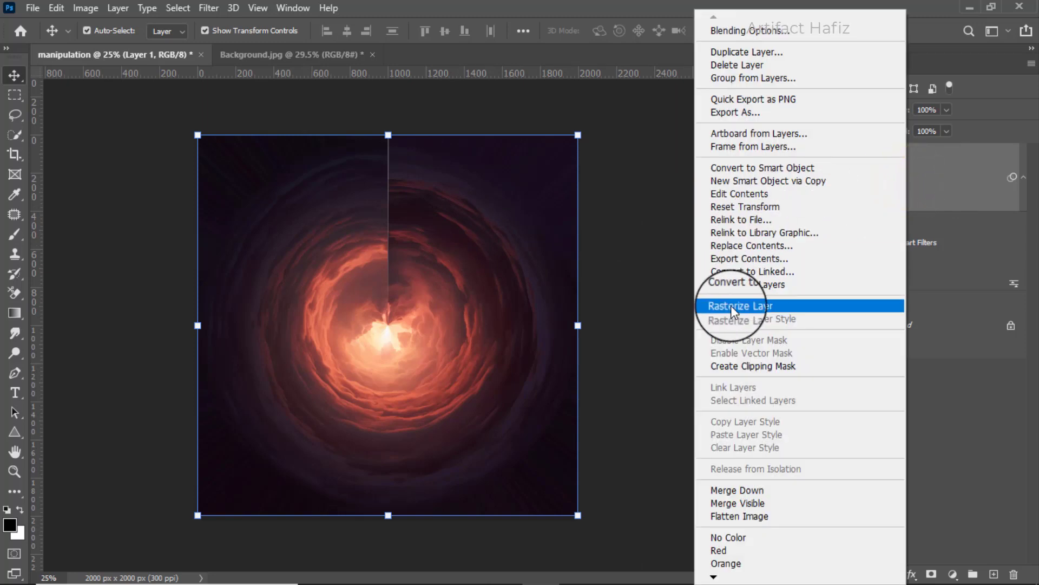
pyautogui.click(749, 306)
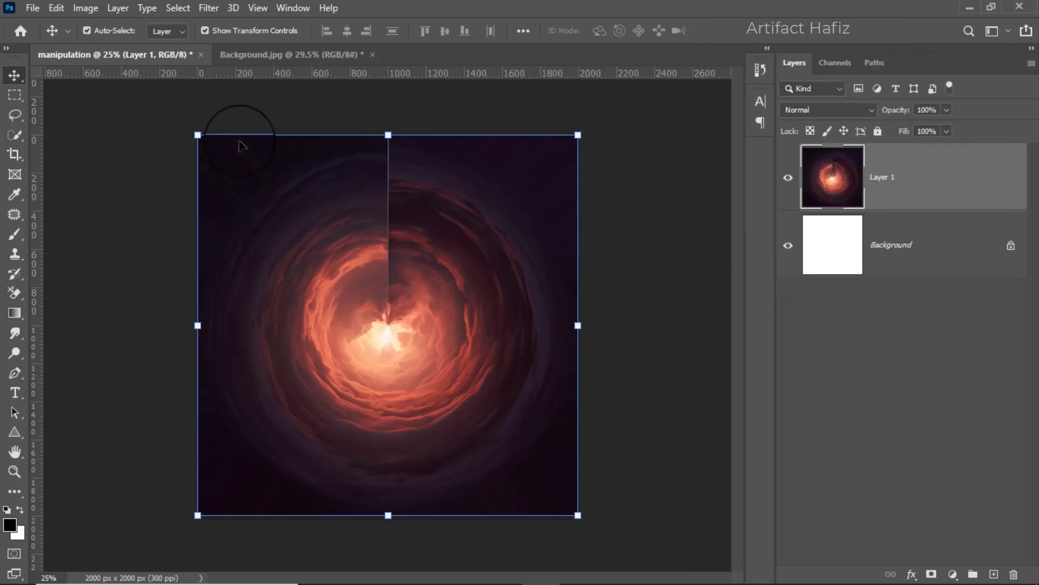
pyautogui.click(84, 8)
pyautogui.moveTo(142, 157)
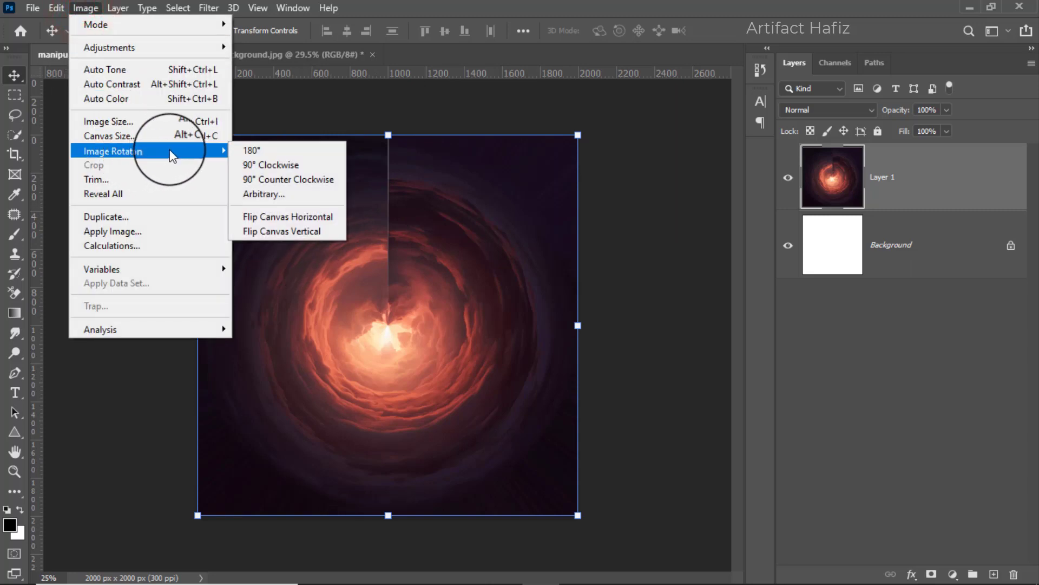
pyautogui.click(284, 152)
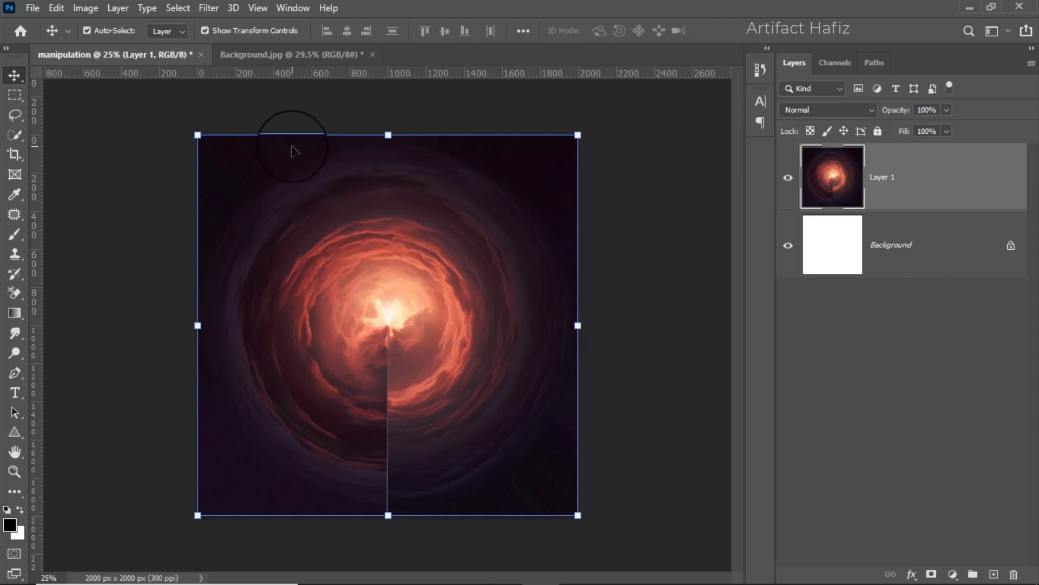
# Open the railroad-865118 image and copy it into the manipulation document, covering the canvas with the tracks at its lower edge.
pyautogui.click(32, 8)
pyautogui.click(53, 39)
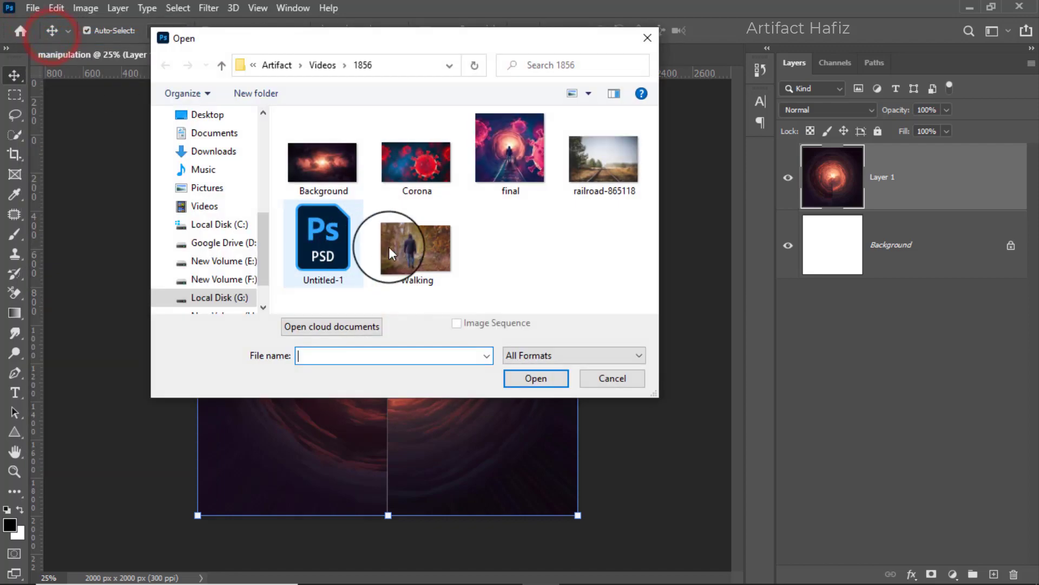
pyautogui.doubleClick(590, 158)
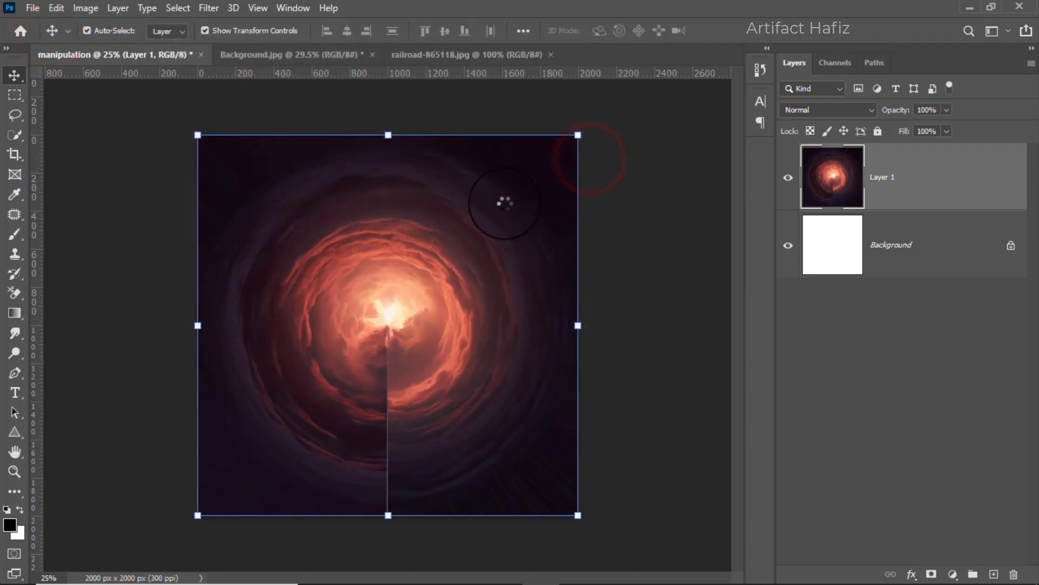
pyautogui.click(14, 75)
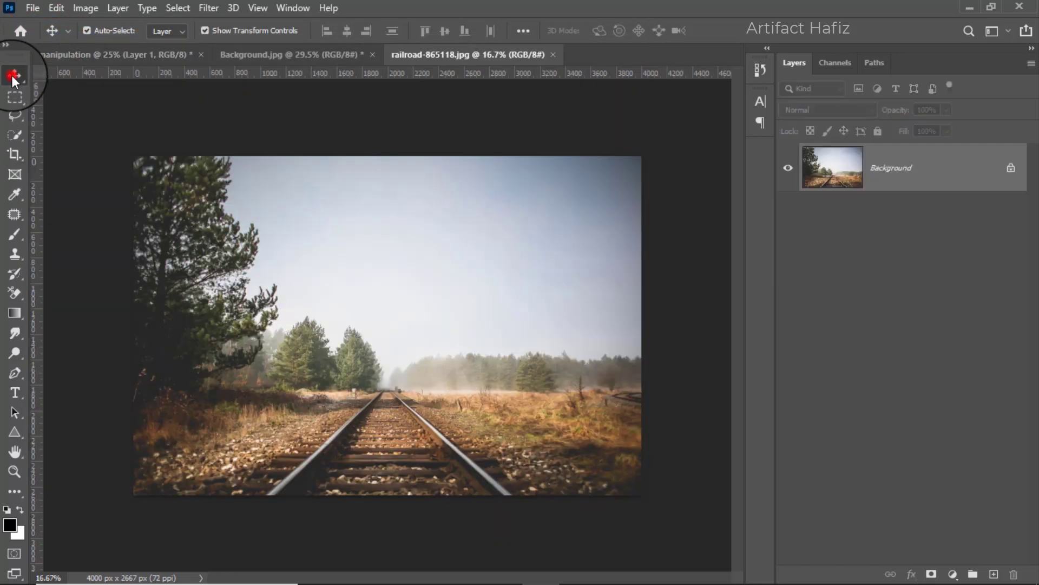
pyautogui.click(420, 283)
pyautogui.moveTo(226, 135); pyautogui.dragTo(287, 247)
pyautogui.moveTo(363, 321); pyautogui.dragTo(378, 321)
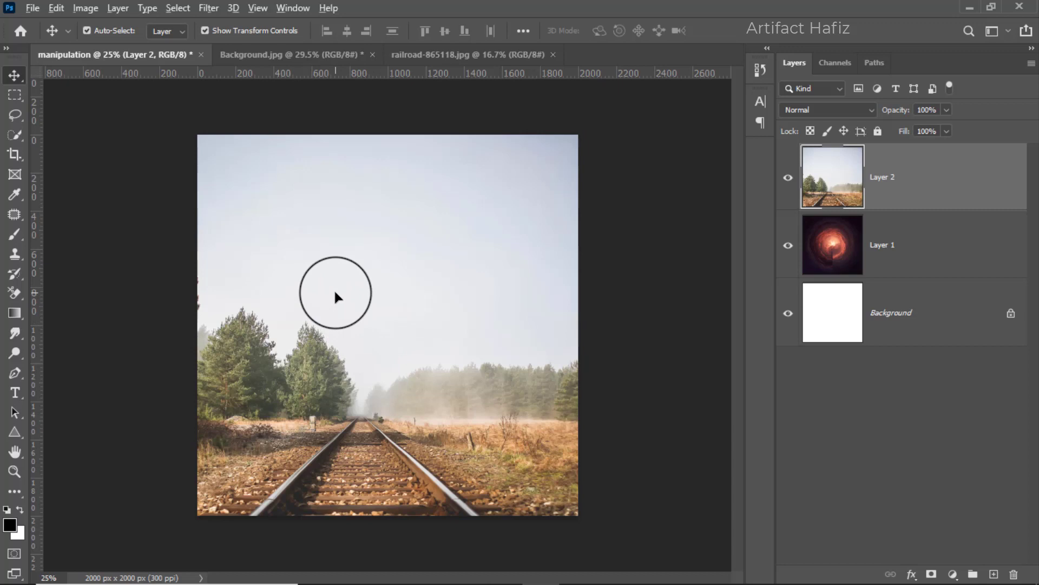
# Scale the railroad layer proportionally down to about 61.18%.
pyautogui.hotkey('ctrl', 't')
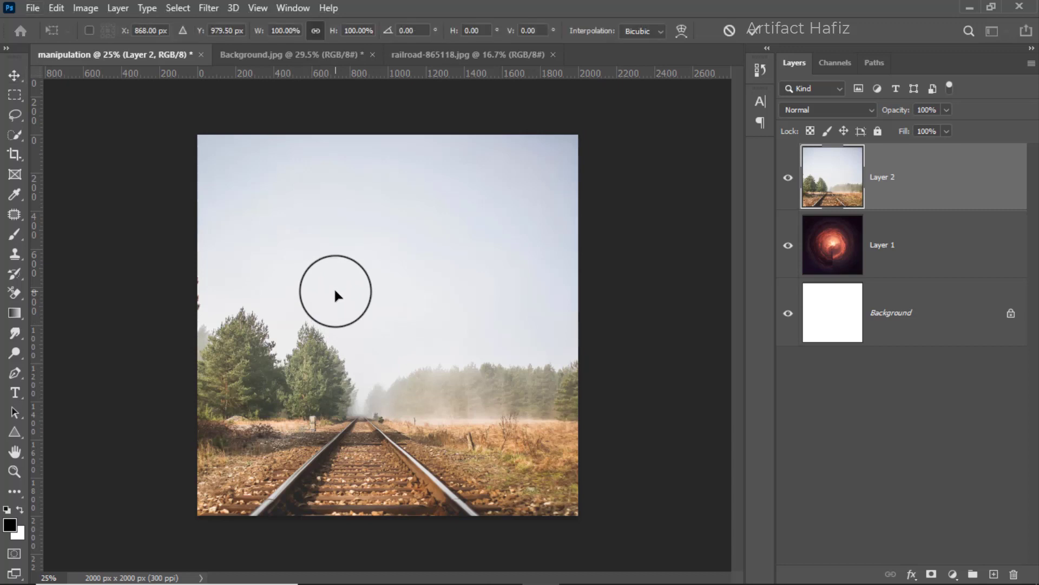
pyautogui.hotkey('ctrl', '0')
pyautogui.scroll(-1, 335, 287)
pyautogui.moveTo(213, 212); pyautogui.dragTo(342, 299)
pyautogui.moveTo(394, 327); pyautogui.dragTo(359, 314)
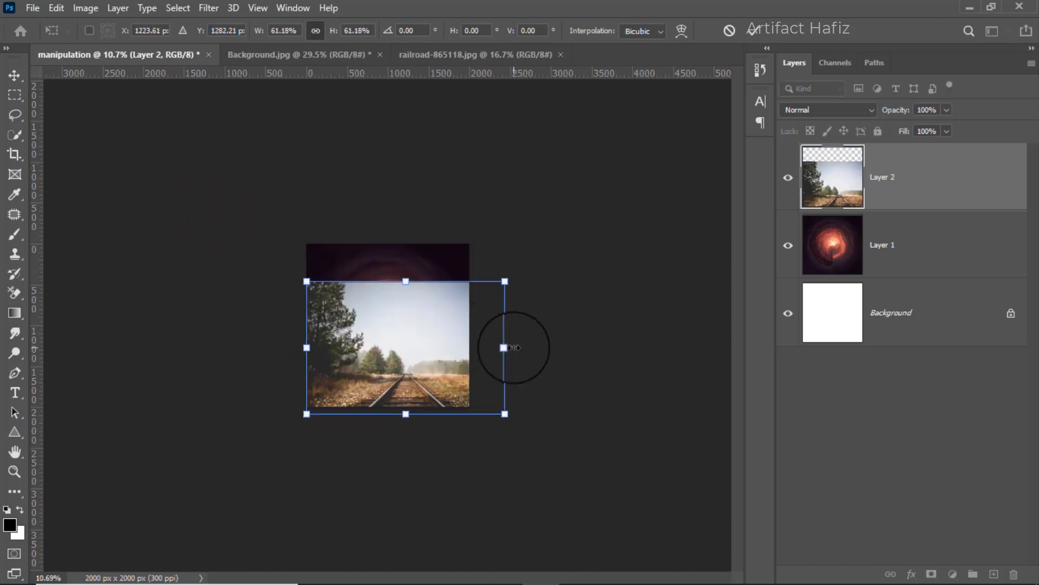
# Center the scaled railroad layer horizontally, align it with the canvas's lower edge, and commit the transform.
pyautogui.moveTo(447, 352); pyautogui.dragTo(431, 353)
pyautogui.scroll(2, 433, 357)
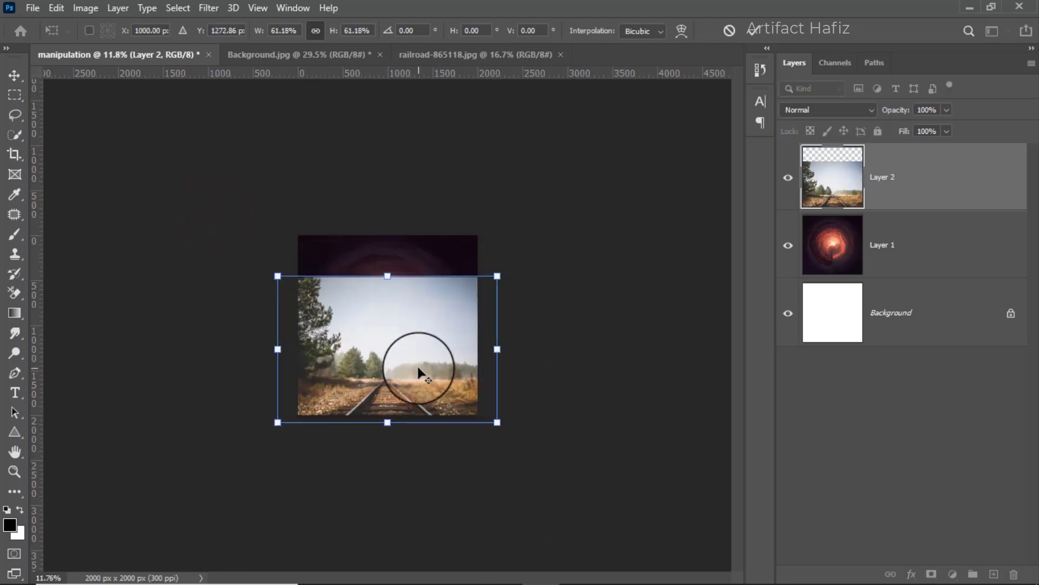
pyautogui.scroll(2, 410, 388)
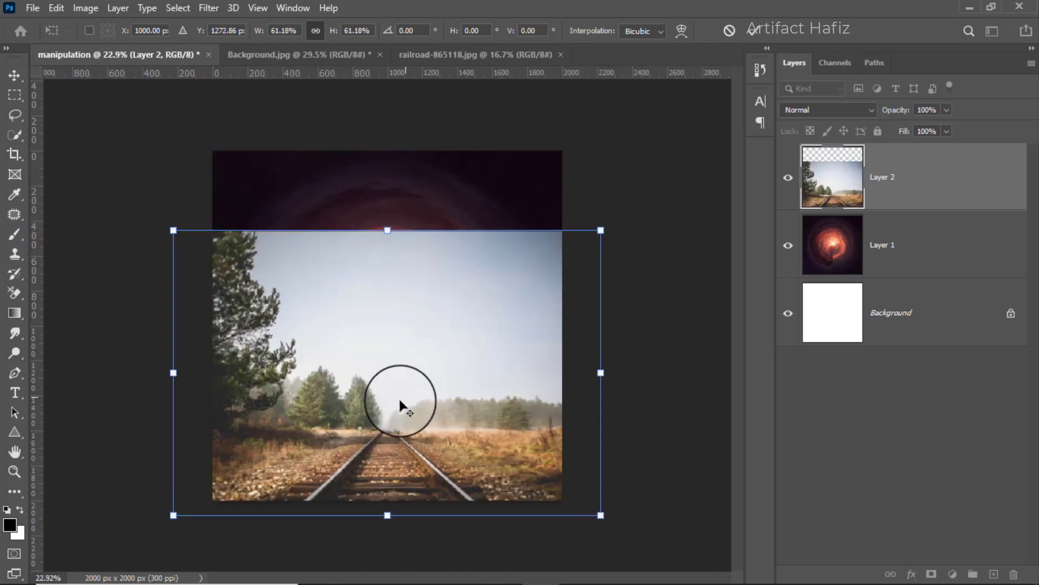
pyautogui.moveTo(398, 407); pyautogui.dragTo(395, 396)
pyautogui.scroll(2, 394, 391)
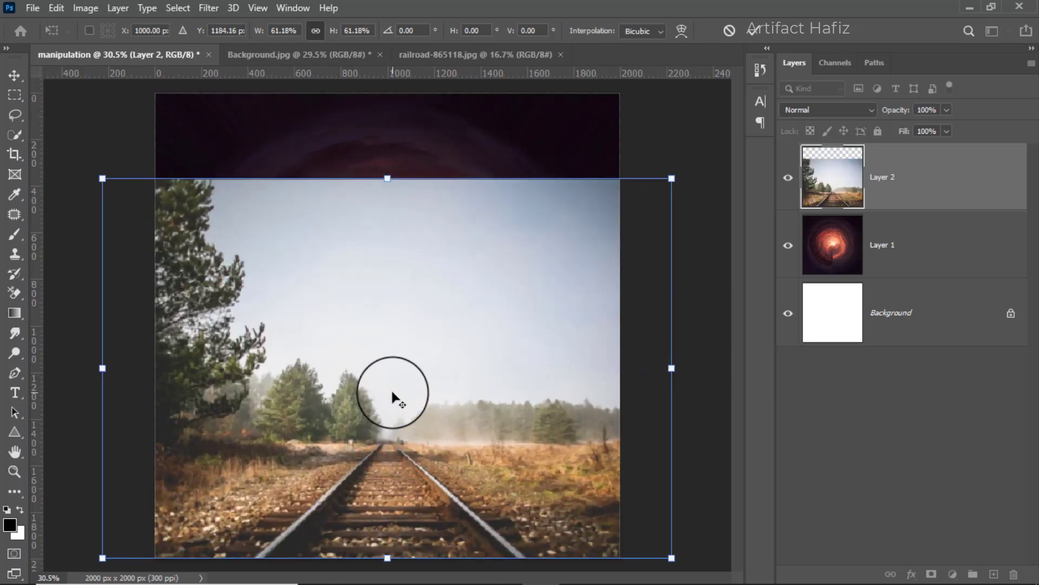
pyautogui.click(408, 376)
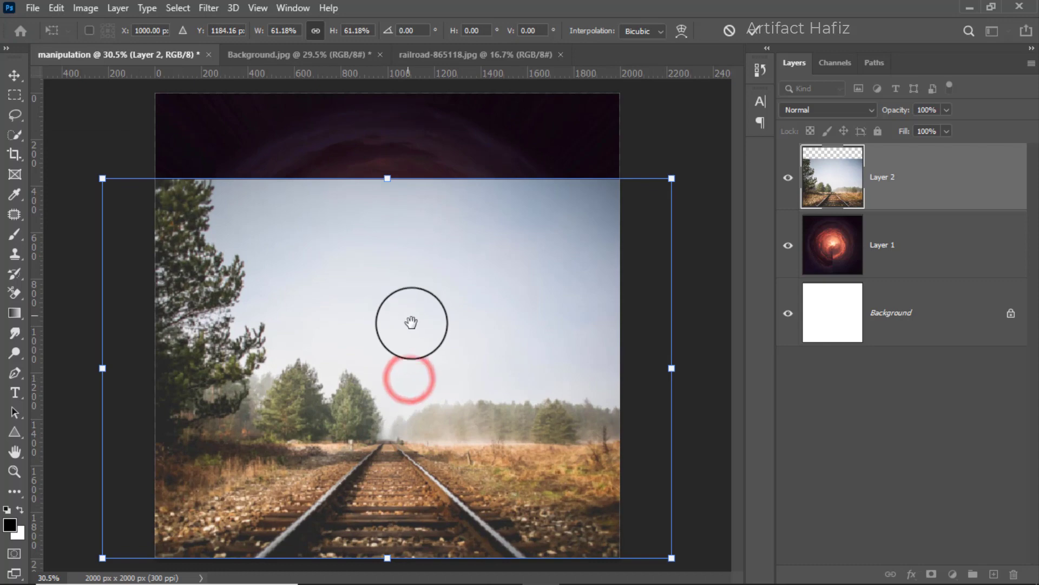
pyautogui.scroll(-1, 414, 343)
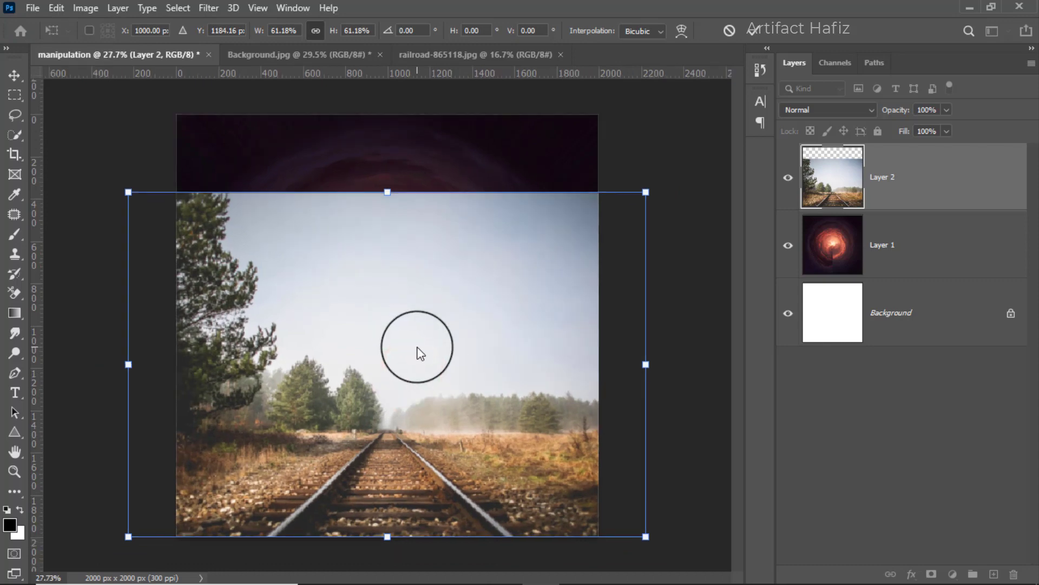
pyautogui.click(750, 33)
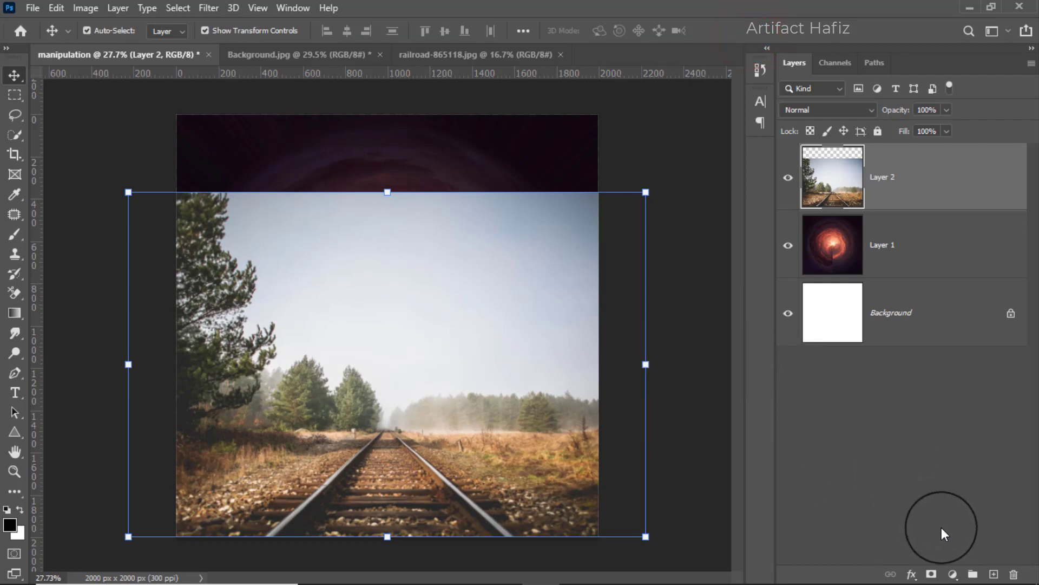
# Add a layer mask to the railroad layer and set up a black Soft Round brush of 600 px at 100% opacity.
pyautogui.click(931, 574)
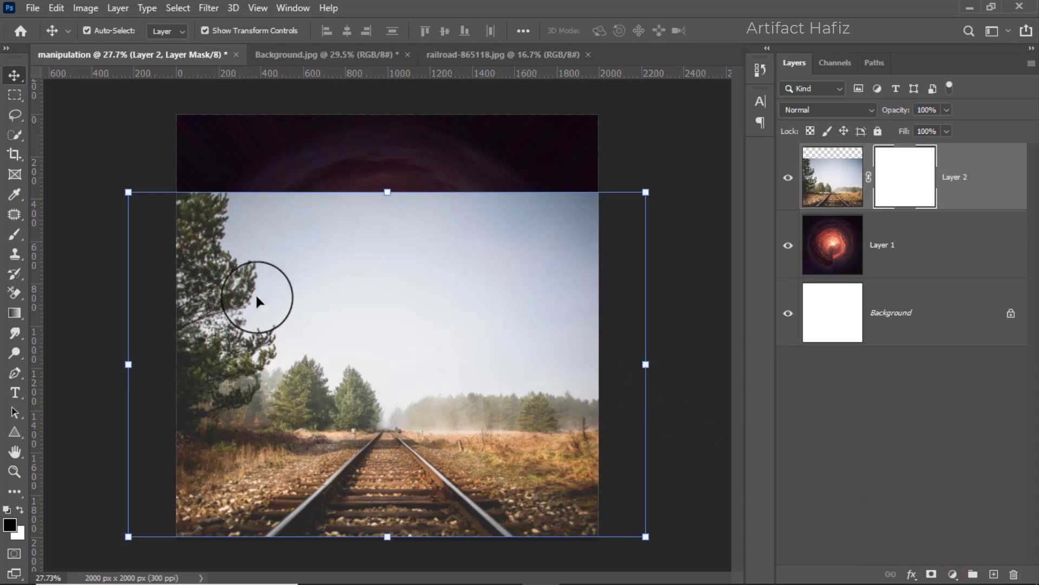
pyautogui.click(15, 234)
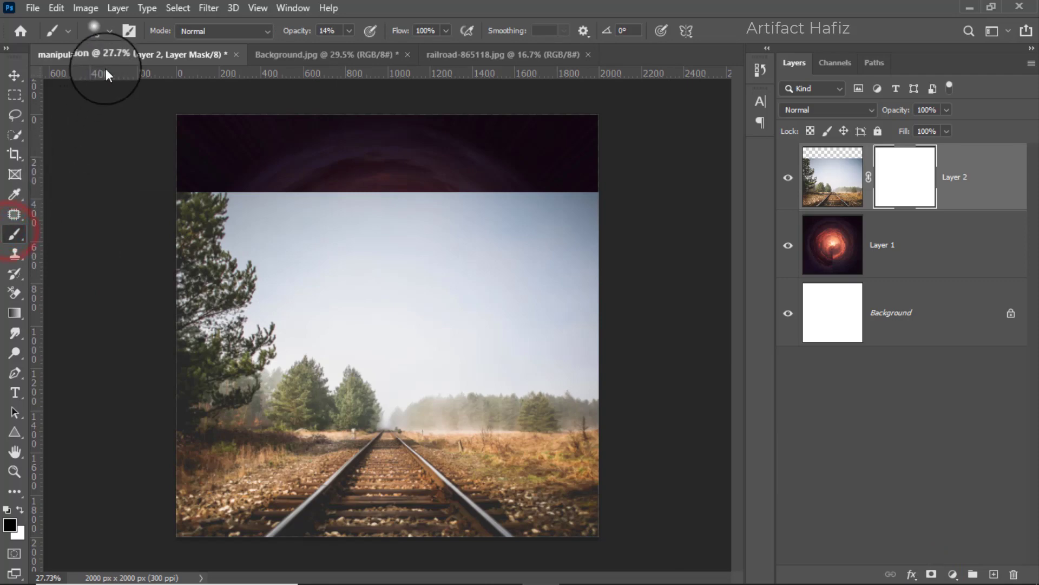
pyautogui.click(94, 31)
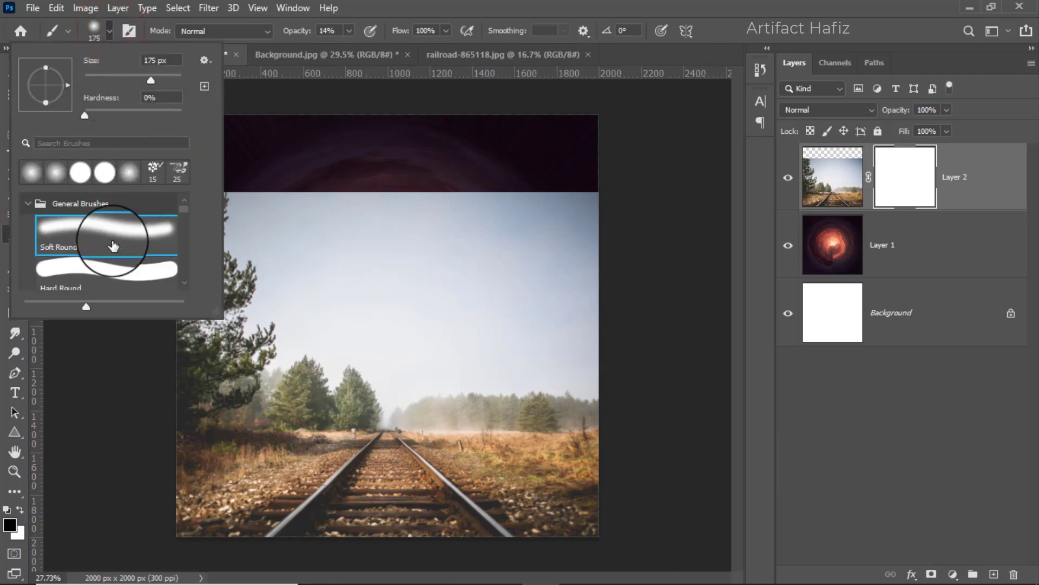
pyautogui.click(346, 36)
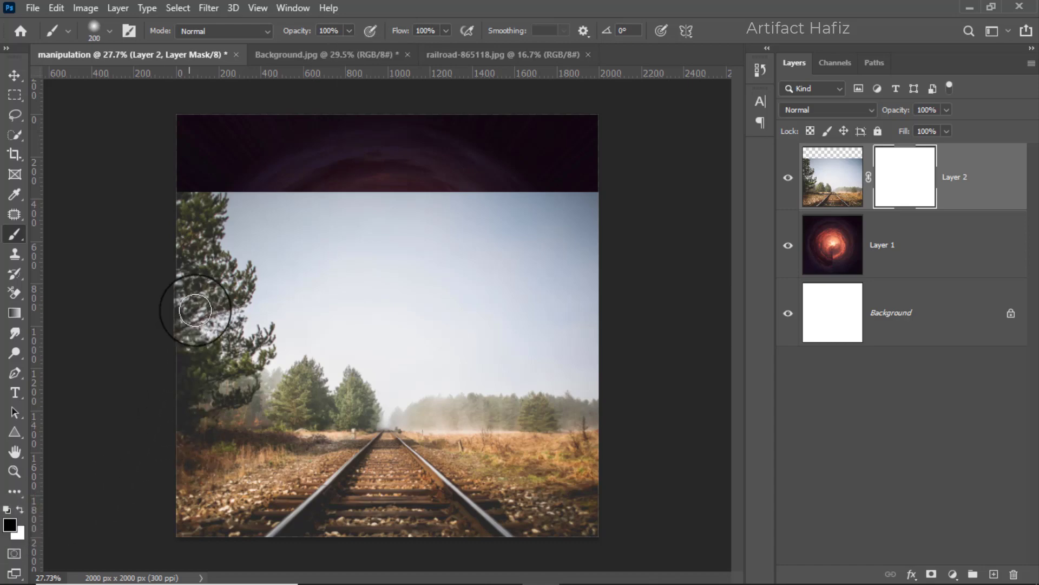
pyautogui.press(']')
pyautogui.press(']')
pyautogui.press(']')
pyautogui.press(']')
pyautogui.press(']')
pyautogui.press(']')
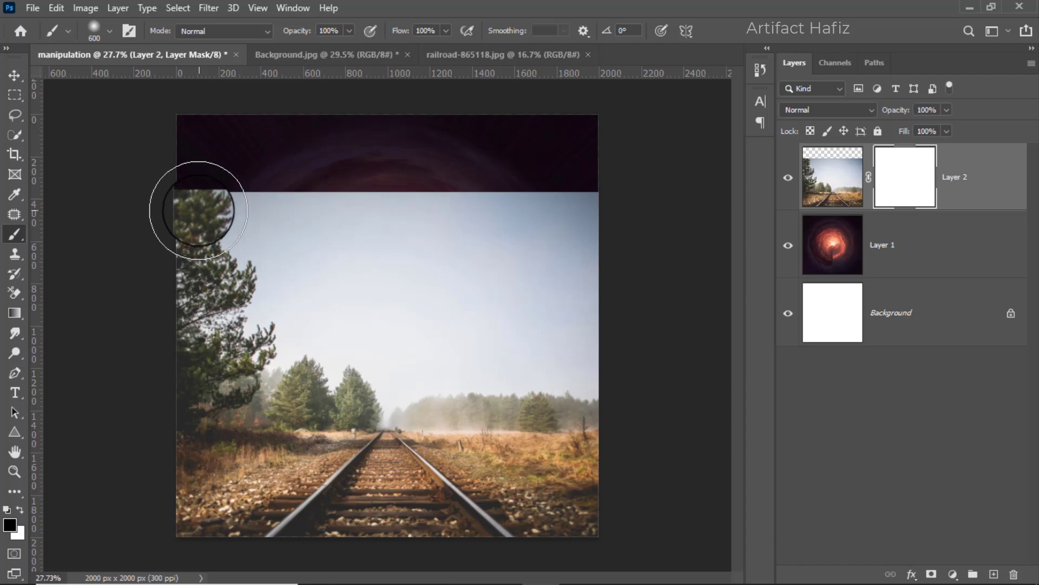
# Paint on the railroad layer's mask to hide the sky, trees and fields around the track.
pyautogui.moveTo(192, 210)
pyautogui.mouseDown()
pyautogui.moveTo(594, 208)
pyautogui.moveTo(317, 203)
pyautogui.moveTo(146, 457)
pyautogui.mouseUp()
pyautogui.moveTo(395, 314); pyautogui.dragTo(587, 417)
pyautogui.moveTo(511, 319); pyautogui.dragTo(599, 355)
pyautogui.moveTo(560, 310); pyautogui.dragTo(601, 352)
pyautogui.moveTo(569, 432); pyautogui.dragTo(603, 465)
pyautogui.moveTo(581, 479); pyautogui.dragTo(609, 492)
pyautogui.moveTo(469, 367); pyautogui.dragTo(769, 577)
pyautogui.moveTo(253, 404); pyautogui.dragTo(181, 501)
pyautogui.moveTo(279, 397)
pyautogui.mouseDown()
pyautogui.moveTo(48, 575)
pyautogui.moveTo(162, 574)
pyautogui.mouseUp()
pyautogui.moveTo(498, 369); pyautogui.dragTo(594, 436)
pyautogui.moveTo(528, 411); pyautogui.dragTo(600, 477)
pyautogui.moveTo(452, 361)
pyautogui.mouseDown()
pyautogui.moveTo(353, 370)
pyautogui.moveTo(461, 389)
pyautogui.mouseUp()
# Reduce the brush to 300 px and refine the mask around the far end of the track and the horizon.
pyautogui.press('[')
pyautogui.press('[')
pyautogui.press('[')
pyautogui.press('[')
pyautogui.moveTo(464, 390)
pyautogui.mouseDown()
pyautogui.moveTo(346, 404)
pyautogui.moveTo(444, 417)
pyautogui.mouseUp()
pyautogui.moveTo(450, 418); pyautogui.dragTo(417, 397)
pyautogui.moveTo(315, 416); pyautogui.dragTo(374, 420)
pyautogui.moveTo(333, 419)
pyautogui.mouseDown()
pyautogui.moveTo(397, 453)
pyautogui.moveTo(387, 458)
pyautogui.mouseUp()
pyautogui.click(21, 509)
pyautogui.click(386, 461)
pyautogui.click(21, 508)
pyautogui.click(385, 406)
pyautogui.click(16, 74)
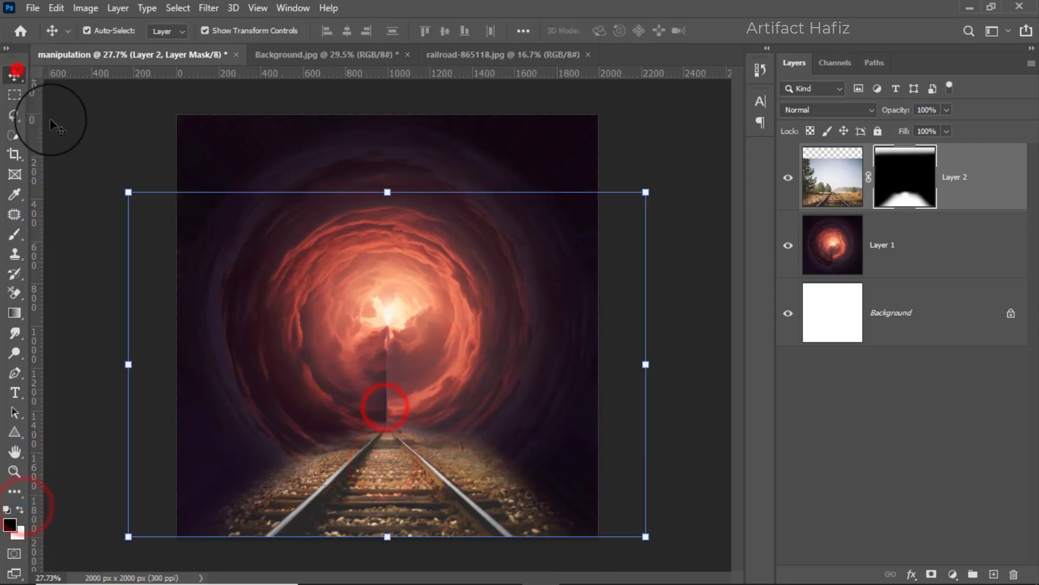
# Mask away more of the gravel and grass along the track's right side.
pyautogui.click(15, 233)
pyautogui.moveTo(449, 405)
pyautogui.mouseDown()
pyautogui.moveTo(550, 487)
pyautogui.moveTo(474, 428)
pyautogui.mouseUp()
pyautogui.moveTo(427, 415)
pyautogui.mouseDown()
pyautogui.moveTo(495, 474)
pyautogui.moveTo(551, 492)
pyautogui.moveTo(456, 403)
pyautogui.moveTo(560, 501)
pyautogui.moveTo(594, 564)
pyautogui.moveTo(563, 503)
pyautogui.mouseUp()
pyautogui.click(19, 508)
pyautogui.click(19, 508)
pyautogui.hotkey('ctrl', 'z')
pyautogui.moveTo(454, 417); pyautogui.dragTo(738, 563)
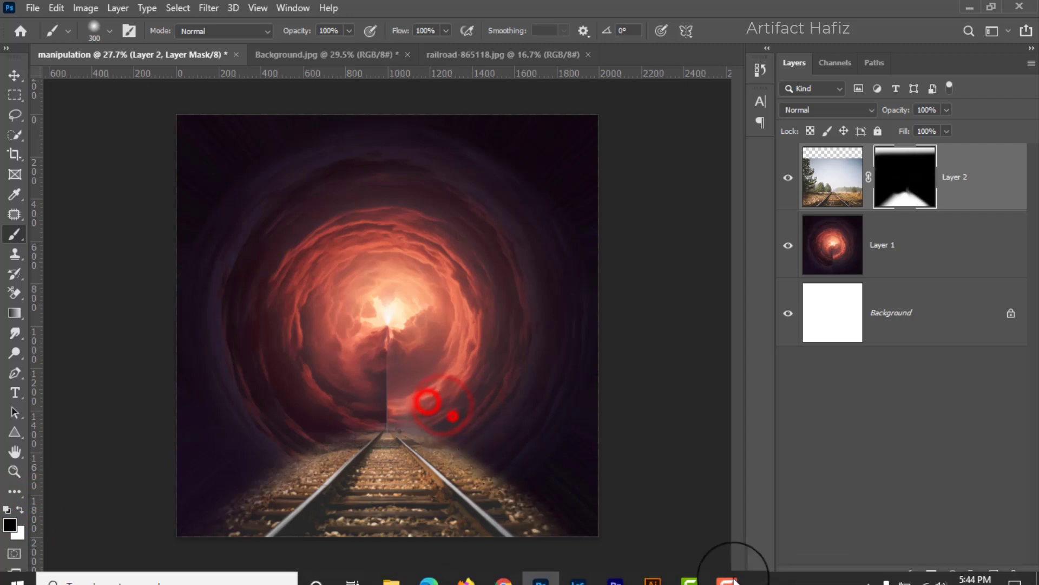
pyautogui.moveTo(485, 434)
pyautogui.mouseDown()
pyautogui.moveTo(651, 566)
pyautogui.moveTo(542, 482)
pyautogui.moveTo(568, 504)
pyautogui.mouseUp()
pyautogui.scroll(-3, 378, 456)
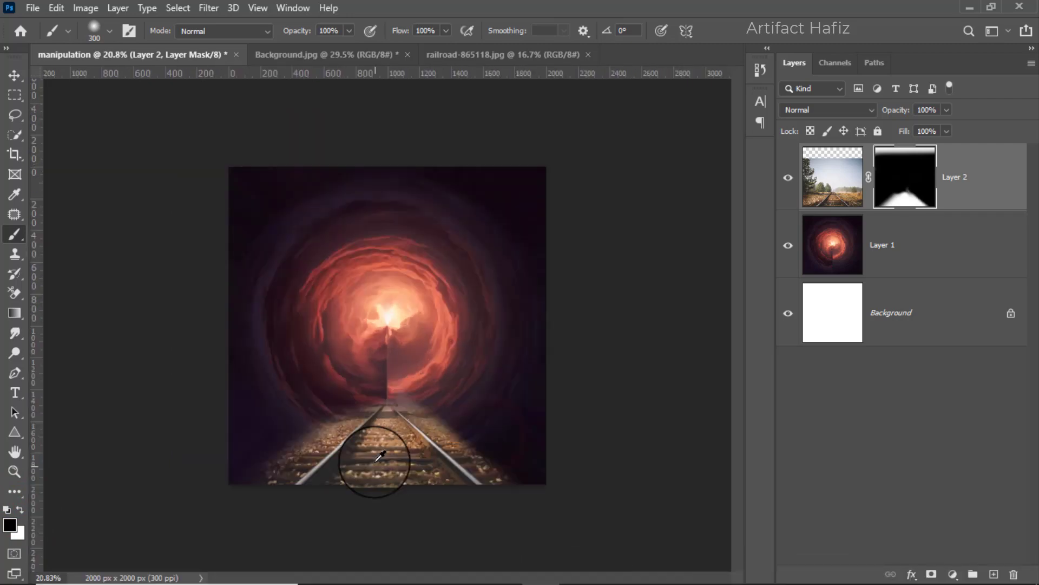
# Mask the gravel along the track's left side and touch up the right edge for an even fade into the tunnel.
pyautogui.scroll(4, 379, 457)
pyautogui.moveTo(323, 429); pyautogui.dragTo(239, 512)
pyautogui.moveTo(321, 429)
pyautogui.mouseDown()
pyautogui.moveTo(314, 456)
pyautogui.moveTo(152, 543)
pyautogui.mouseUp()
pyautogui.moveTo(300, 448); pyautogui.dragTo(158, 545)
pyautogui.moveTo(240, 490)
pyautogui.mouseDown()
pyautogui.moveTo(257, 472)
pyautogui.moveTo(242, 484)
pyautogui.mouseUp()
pyautogui.moveTo(292, 454); pyautogui.dragTo(257, 472)
pyautogui.moveTo(467, 437)
pyautogui.mouseDown()
pyautogui.moveTo(498, 467)
pyautogui.moveTo(606, 518)
pyautogui.mouseUp()
pyautogui.moveTo(444, 422)
pyautogui.mouseDown()
pyautogui.moveTo(453, 432)
pyautogui.moveTo(439, 406)
pyautogui.mouseUp()
pyautogui.scroll(-3, 439, 403)
pyautogui.scroll(-1, 443, 399)
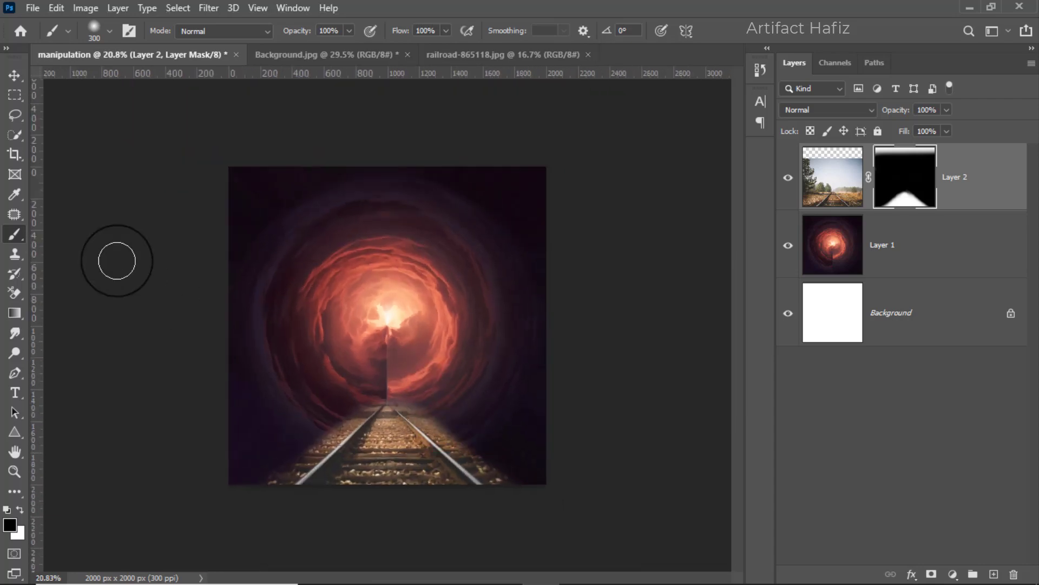
# Stretch the masked railroad layer upward to about 159.68% height, keeping its width at 100%, and commit the transform.
pyautogui.click(15, 74)
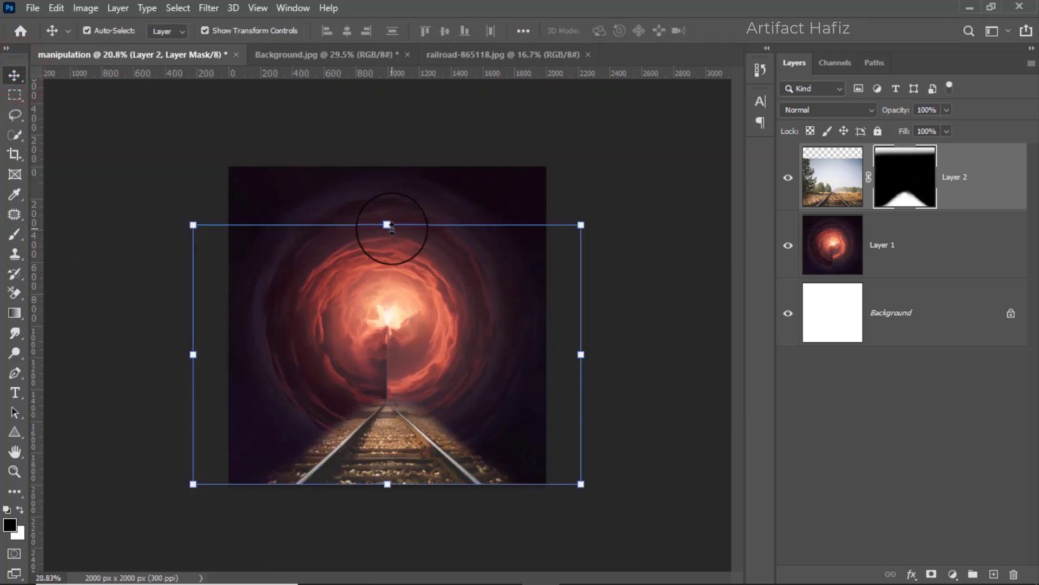
pyautogui.press('shift')
pyautogui.moveTo(387, 224); pyautogui.dragTo(395, 72)
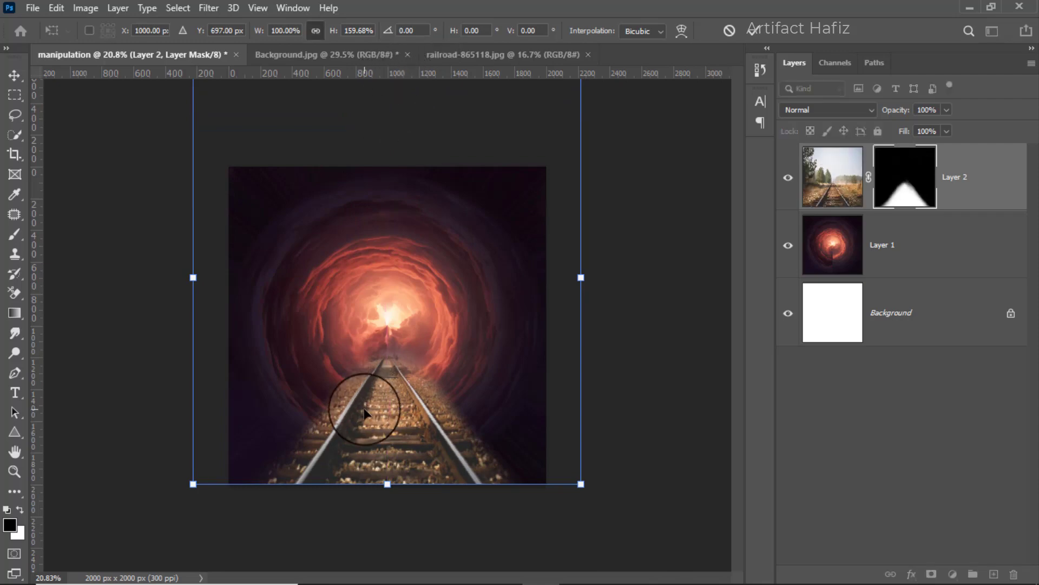
pyautogui.scroll(3, 360, 406)
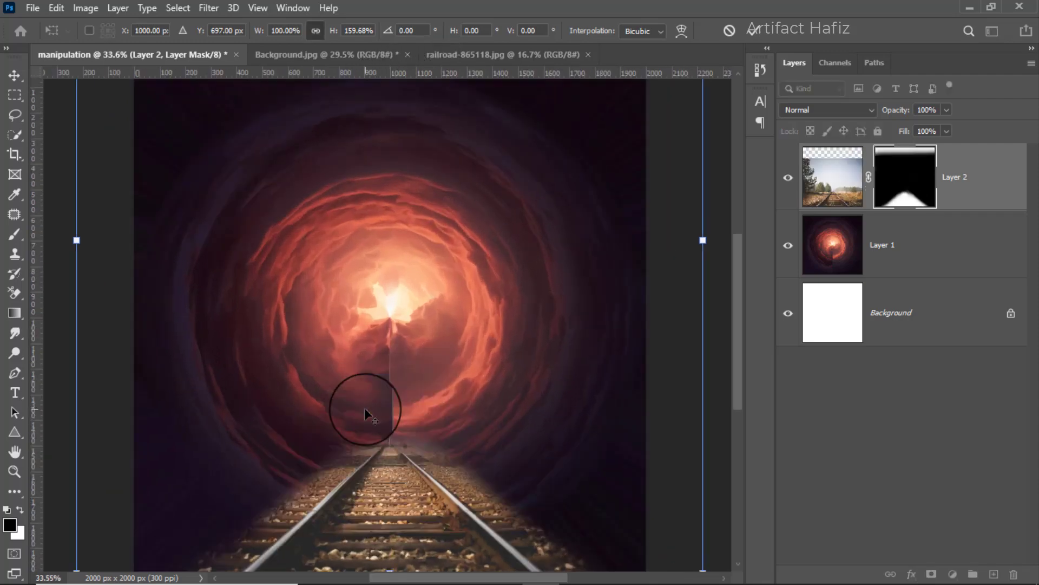
pyautogui.click(754, 31)
pyautogui.scroll(-3, 433, 336)
pyautogui.scroll(2, 408, 360)
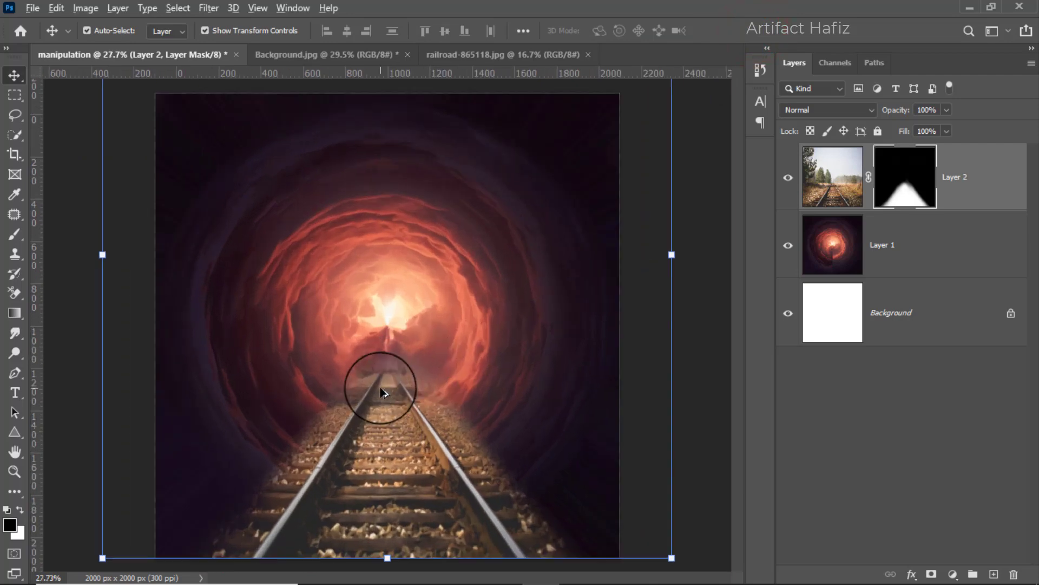
# Remove the vertical seam in the clouds above the track on Layer 1 using a content-aware Spot Healing Brush of about 35 px.
pyautogui.scroll(2, 374, 393)
pyautogui.scroll(4, 379, 372)
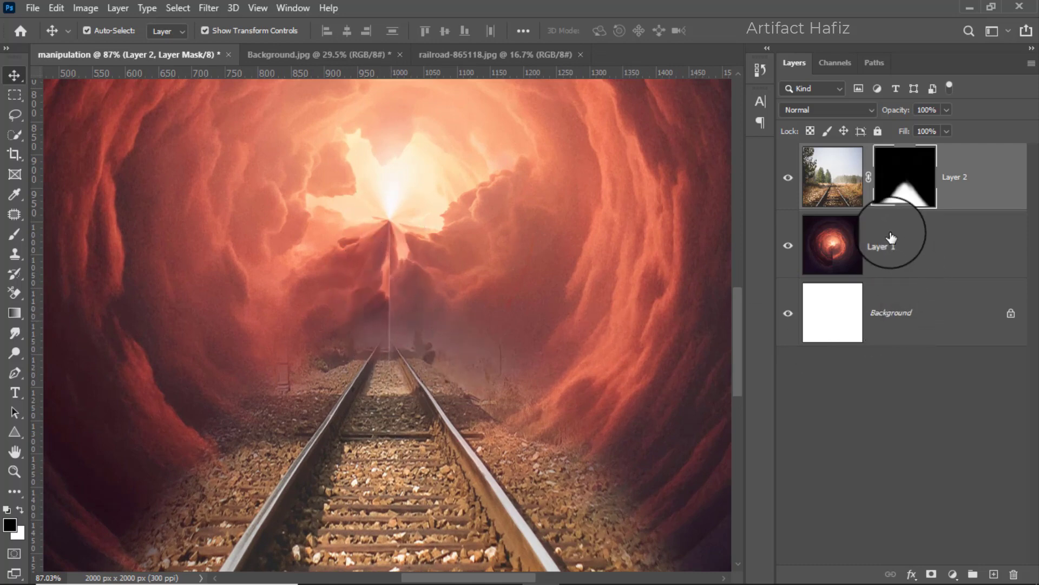
pyautogui.click(905, 247)
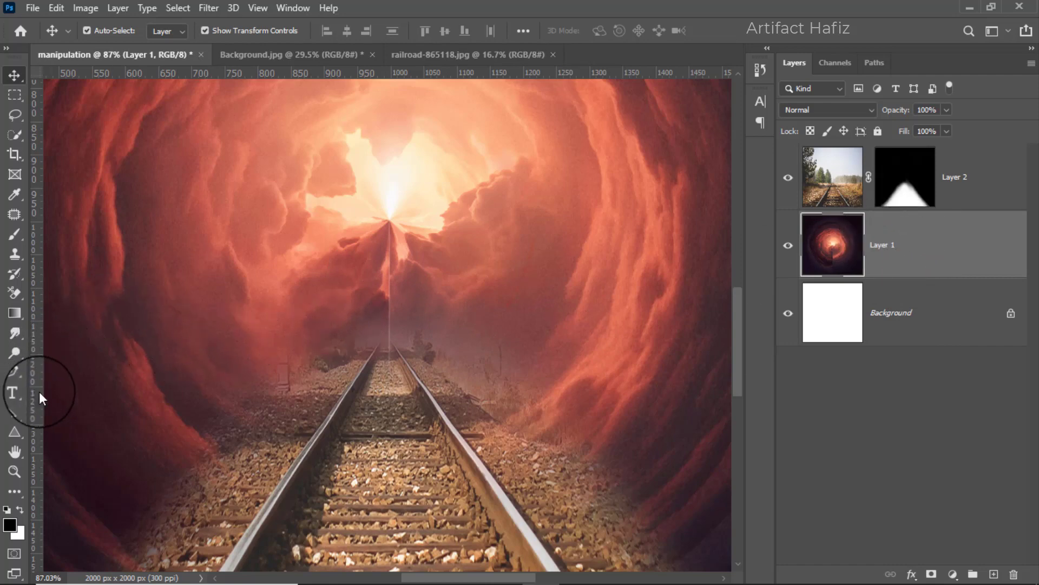
pyautogui.rightClick(14, 216)
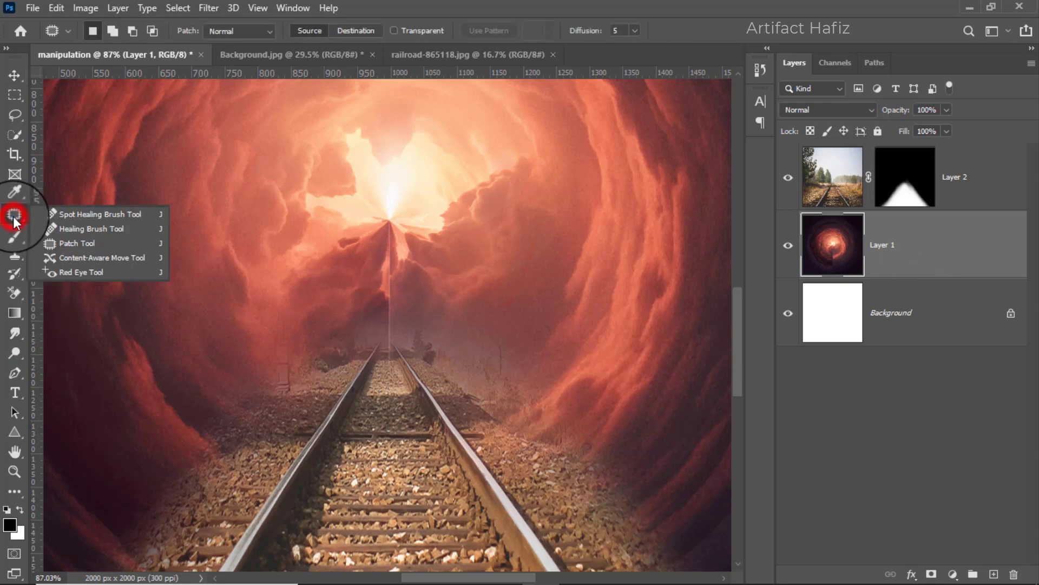
pyautogui.click(99, 216)
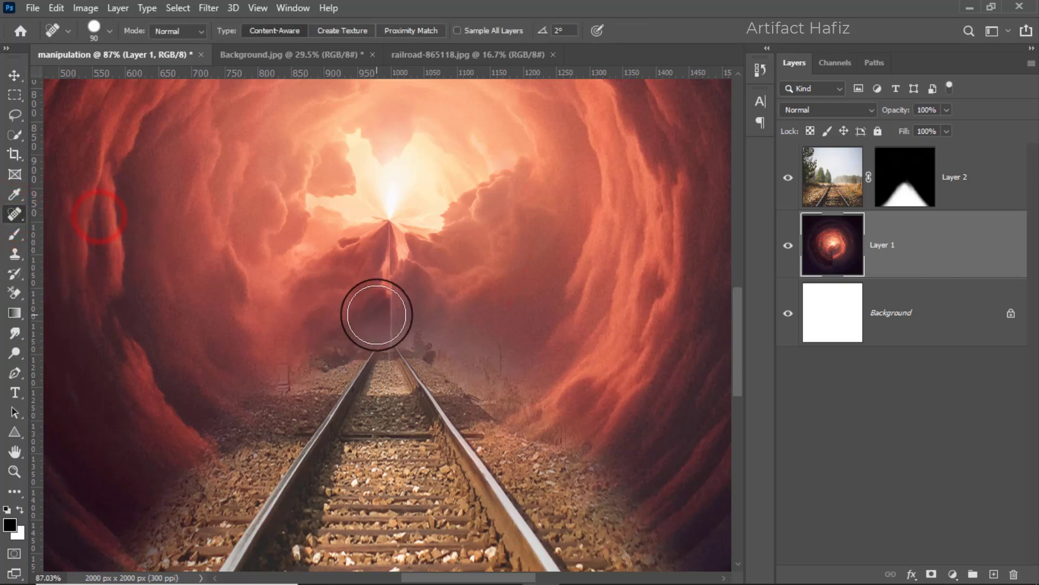
pyautogui.press('[')
pyautogui.press('[')
pyautogui.press('[')
pyautogui.press('[')
pyautogui.press('[')
pyautogui.press('[')
pyautogui.press('[')
pyautogui.press('[')
pyautogui.press('[')
pyautogui.press('[')
pyautogui.press('[')
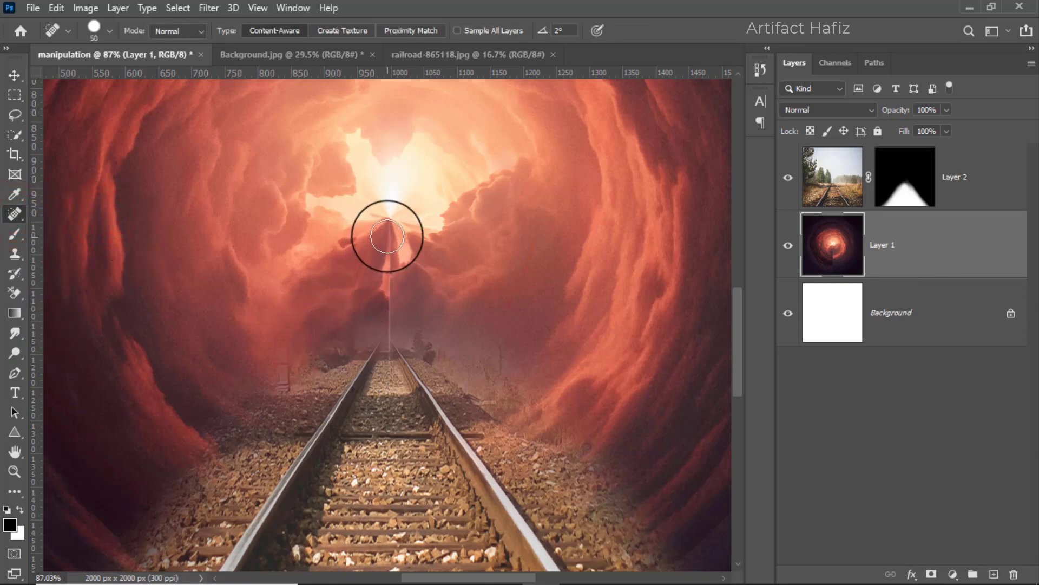
pyautogui.moveTo(390, 228); pyautogui.dragTo(390, 383)
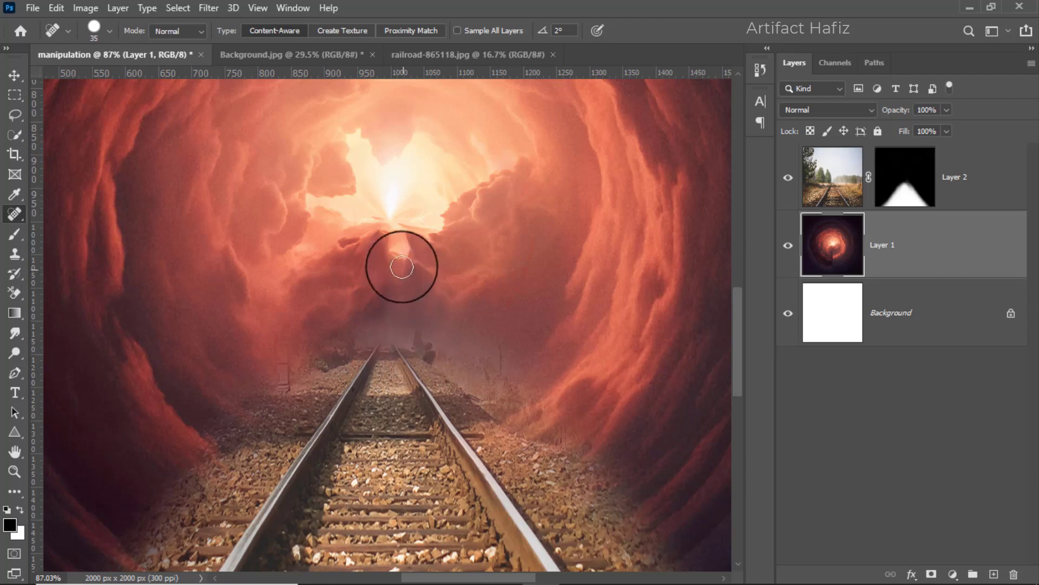
pyautogui.moveTo(402, 266); pyautogui.dragTo(425, 323)
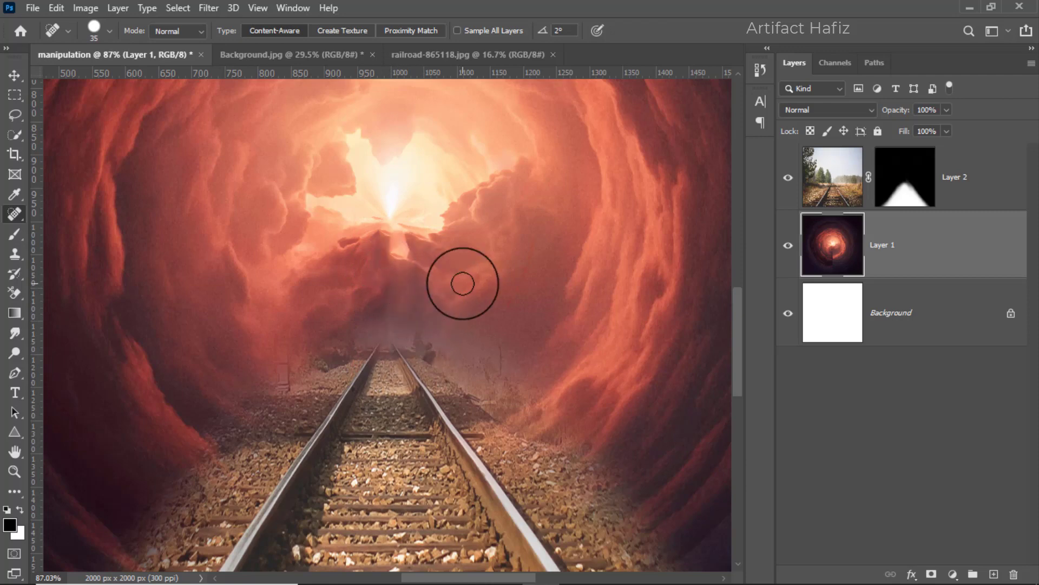
pyautogui.scroll(-6, 463, 282)
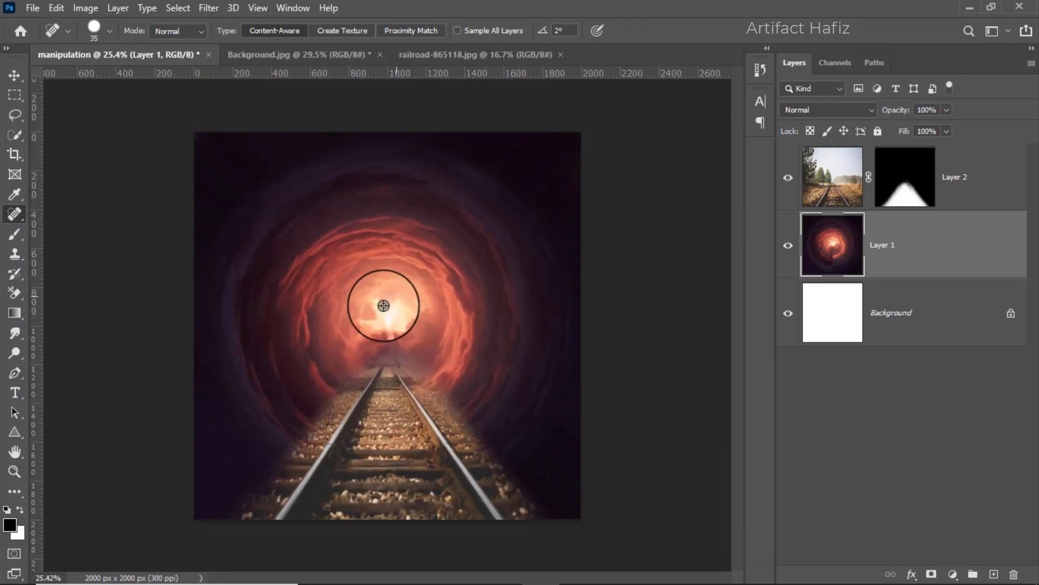
pyautogui.scroll(-1, 367, 351)
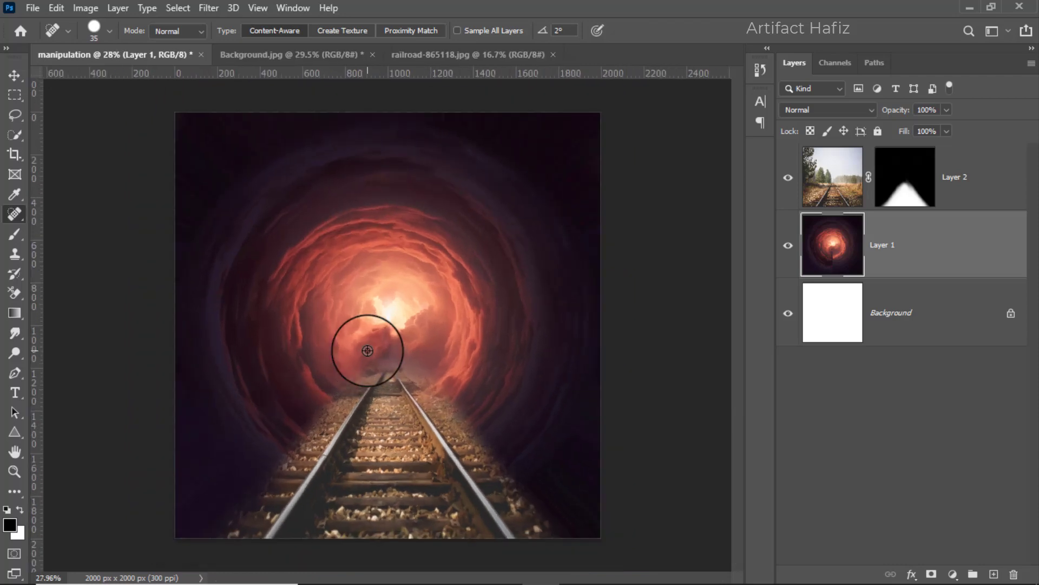
# Add an Exposure adjustment above the railroad layer with Exposure at -2.39 and clip it to that layer.
pyautogui.hotkey('alt', ']')
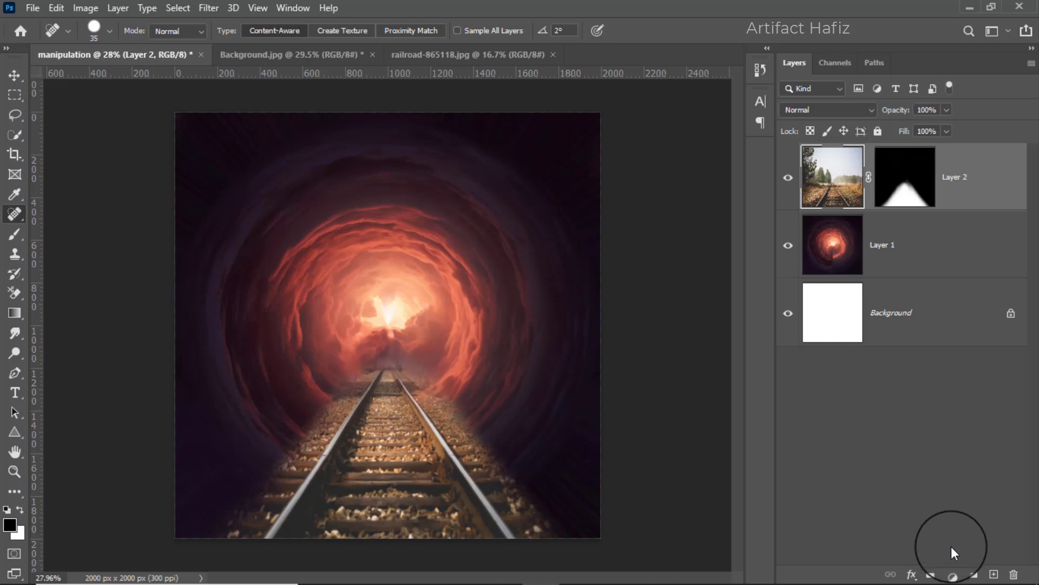
pyautogui.click(953, 574)
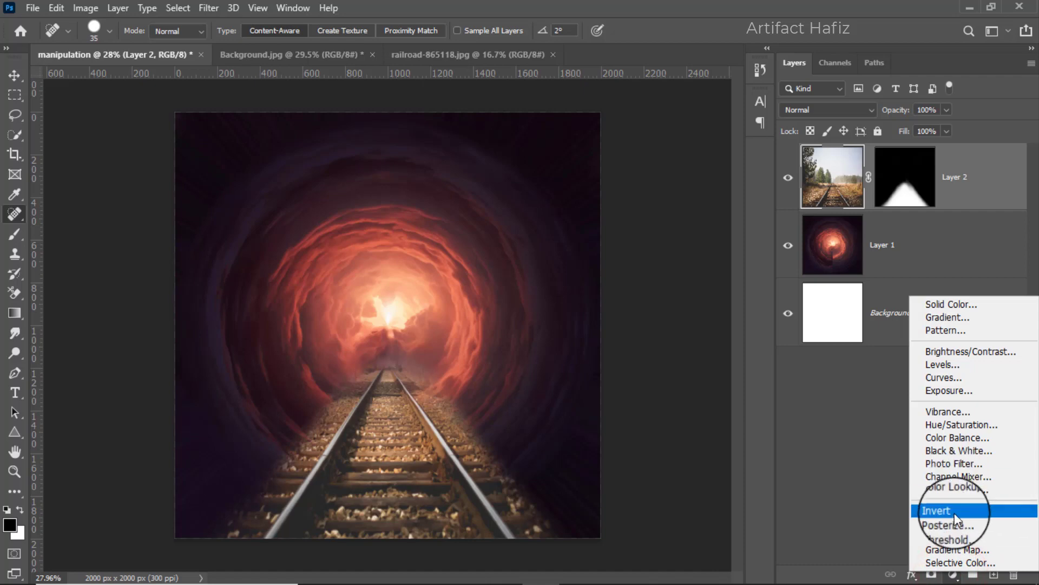
pyautogui.click(948, 391)
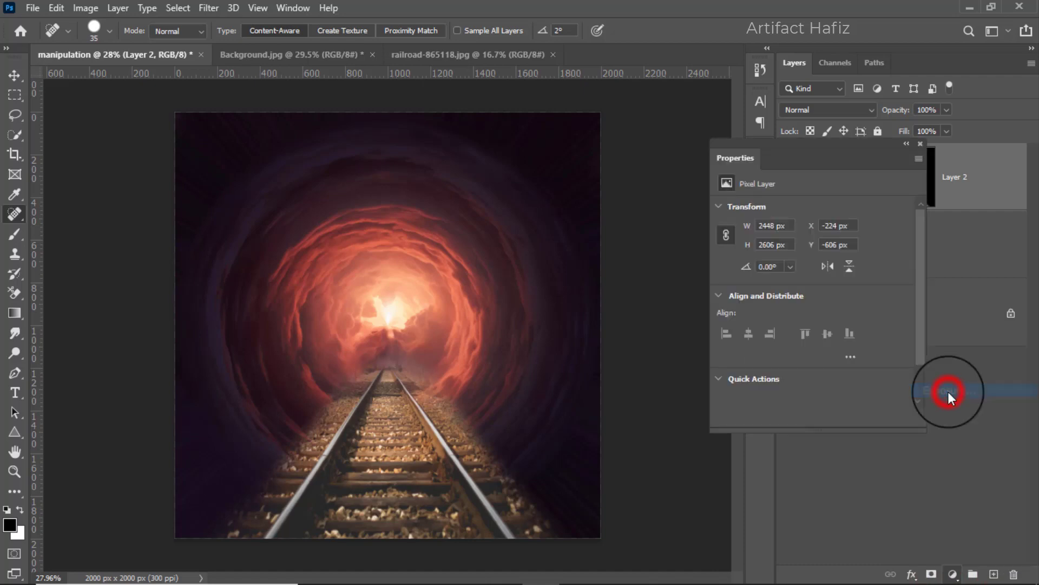
pyautogui.moveTo(810, 246); pyautogui.dragTo(779, 246)
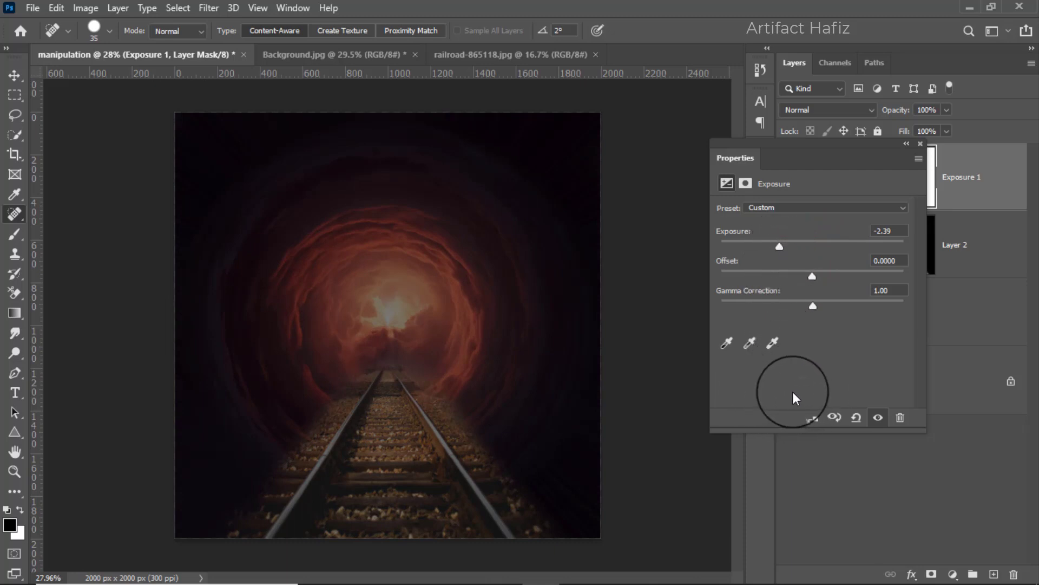
pyautogui.click(811, 418)
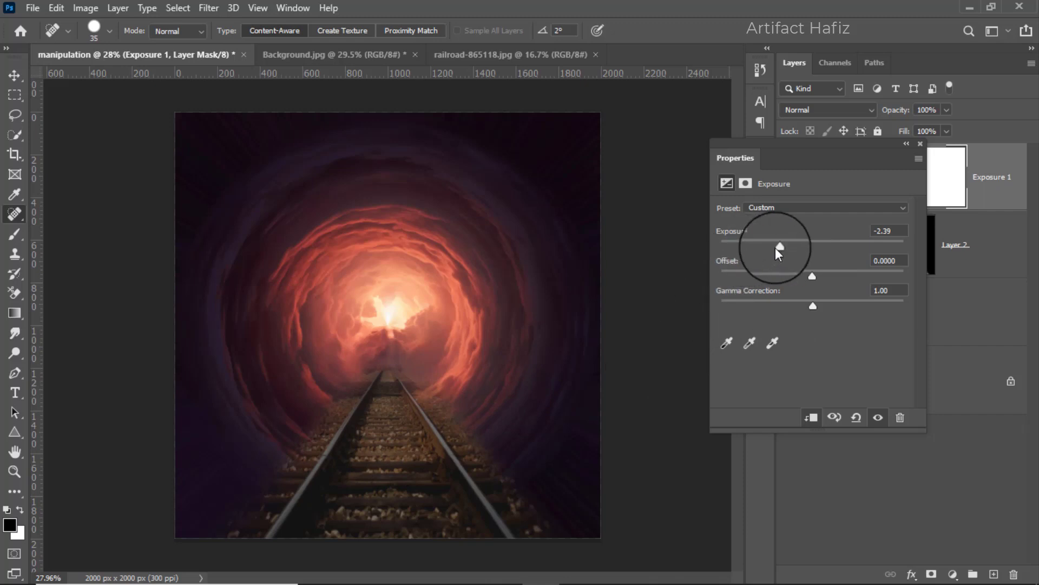
# Lower the Exposure adjustment on the railroad to -3.00 and close its settings.
pyautogui.moveTo(778, 245)
pyautogui.mouseDown()
pyautogui.moveTo(759, 245)
pyautogui.moveTo(775, 254)
pyautogui.mouseUp()
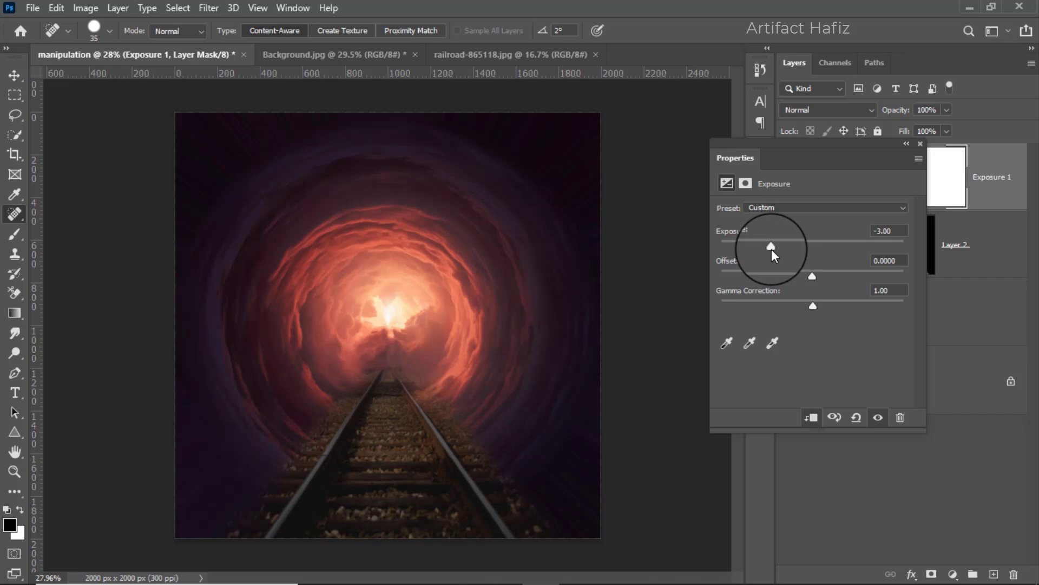
pyautogui.click(920, 144)
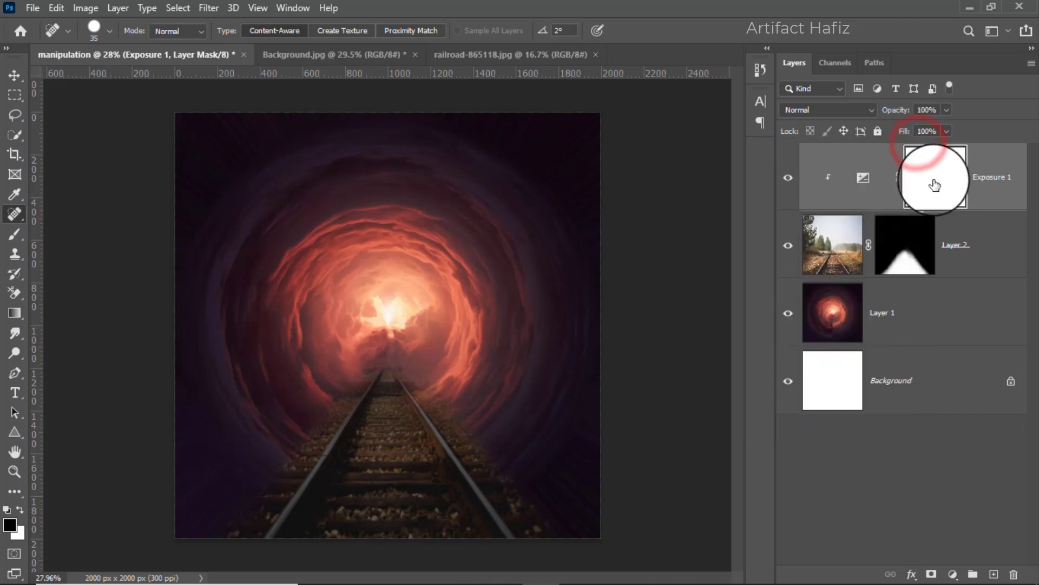
# Paint the Exposure 1 mask with a soft black brush at 21% opacity, 250 then 200 px, to brighten the track toward the tunnel light.
pyautogui.click(934, 184)
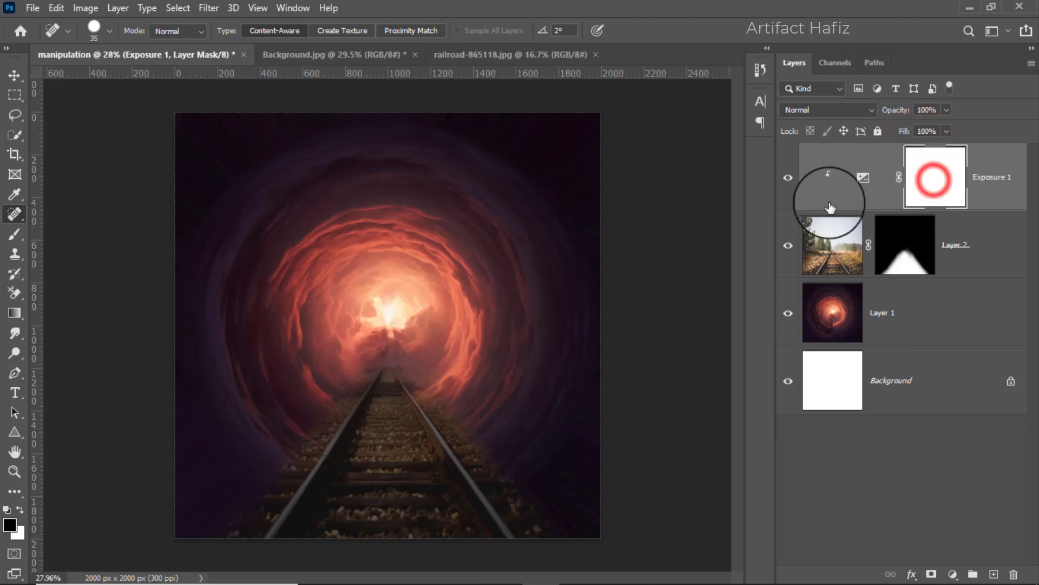
pyautogui.click(16, 235)
pyautogui.click(349, 29)
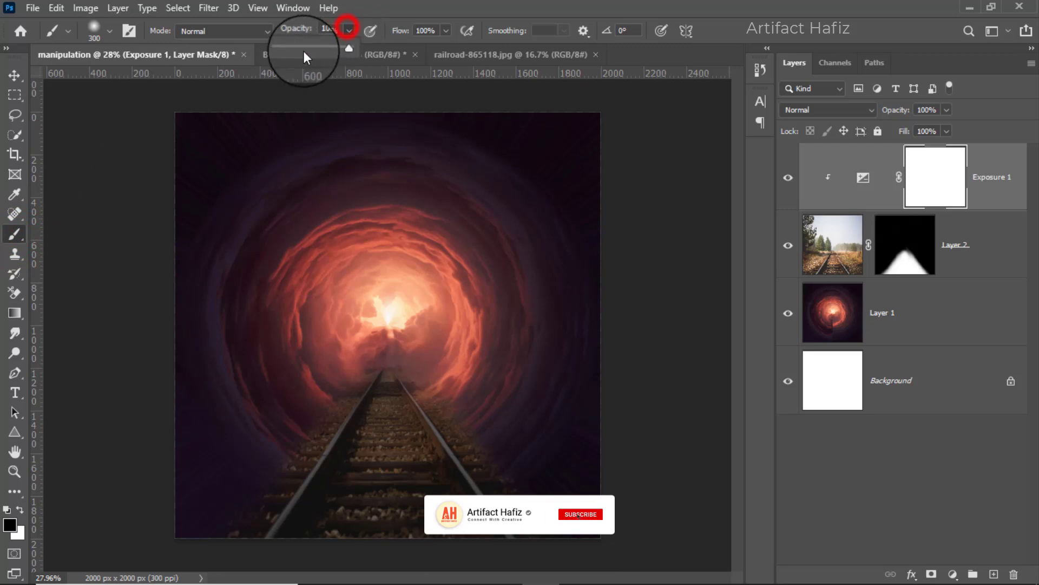
pyautogui.click(292, 47)
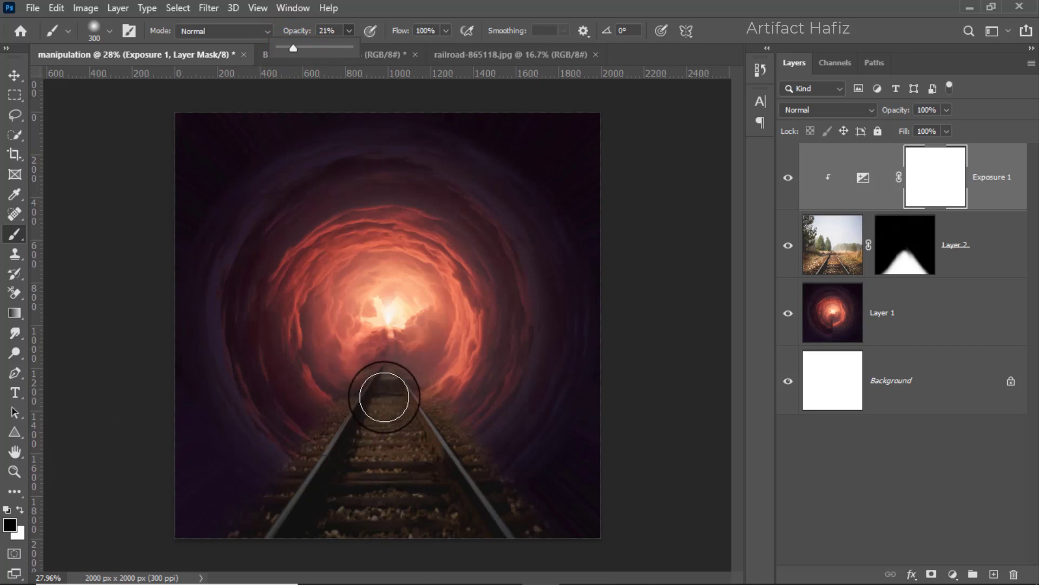
pyautogui.press('[')
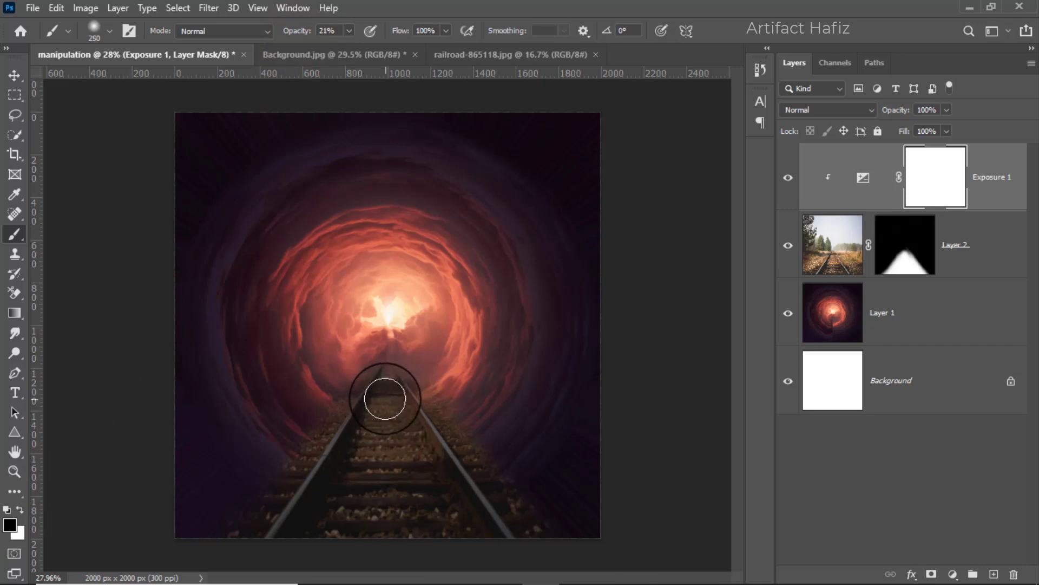
pyautogui.moveTo(357, 538); pyautogui.dragTo(371, 485)
pyautogui.moveTo(393, 413); pyautogui.dragTo(440, 531)
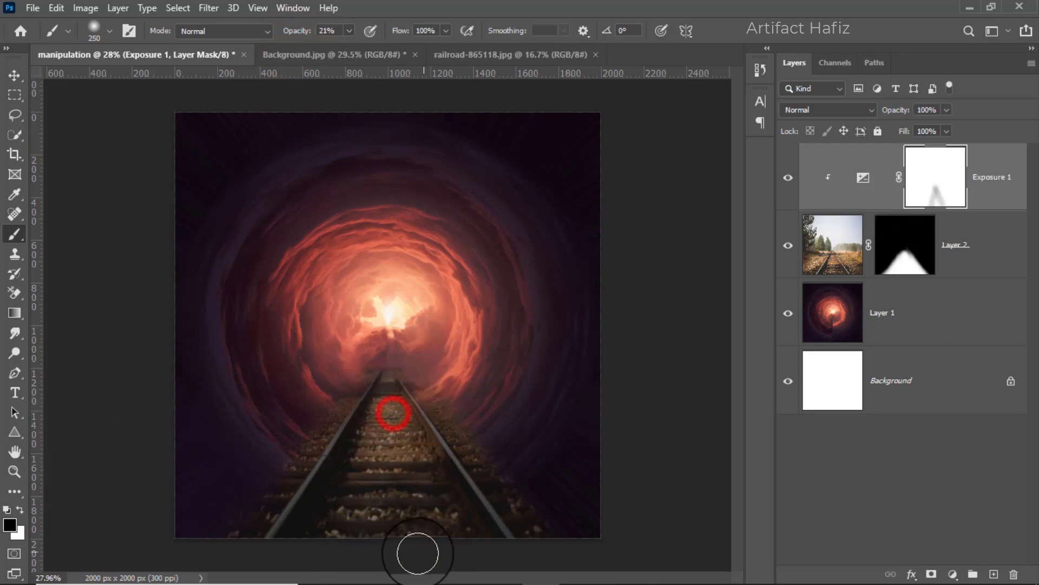
pyautogui.moveTo(392, 494)
pyautogui.mouseDown()
pyautogui.moveTo(404, 529)
pyautogui.moveTo(385, 383)
pyautogui.mouseUp()
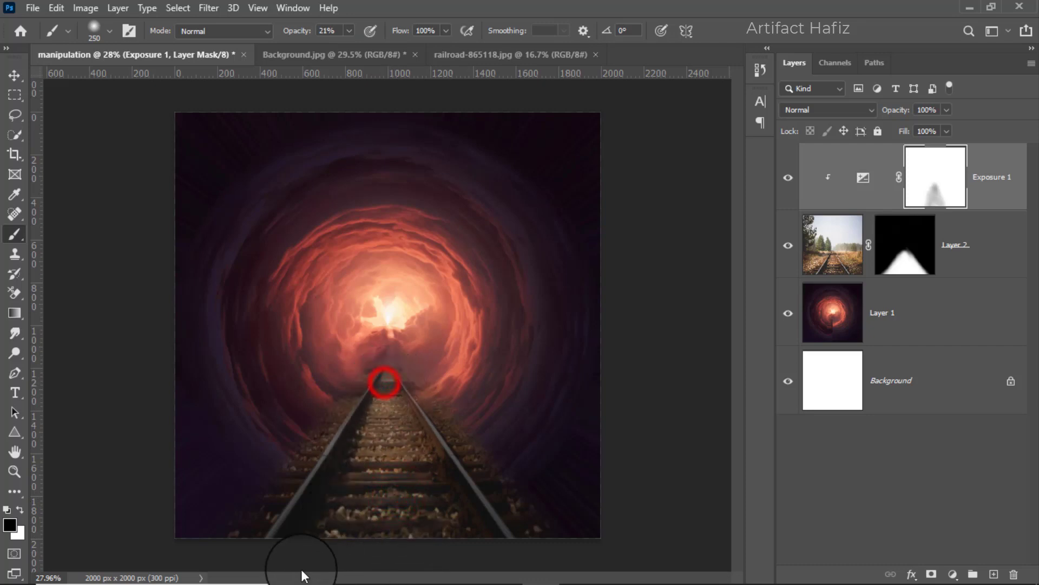
pyautogui.moveTo(424, 444); pyautogui.dragTo(455, 494)
pyautogui.moveTo(417, 420)
pyautogui.mouseDown()
pyautogui.moveTo(485, 536)
pyautogui.moveTo(476, 533)
pyautogui.mouseUp()
pyautogui.moveTo(327, 464); pyautogui.dragTo(274, 535)
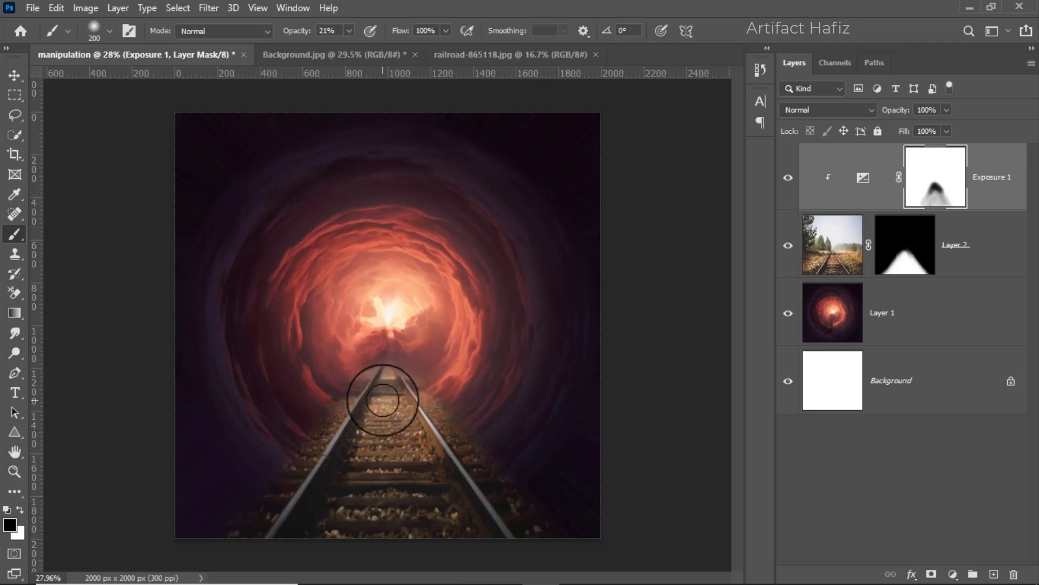
pyautogui.moveTo(383, 399)
pyautogui.mouseDown()
pyautogui.moveTo(378, 373)
pyautogui.moveTo(401, 389)
pyautogui.mouseUp()
# Add a Solid Color fill layer in a saturated orange-red above Exposure 1.
pyautogui.click(1005, 162)
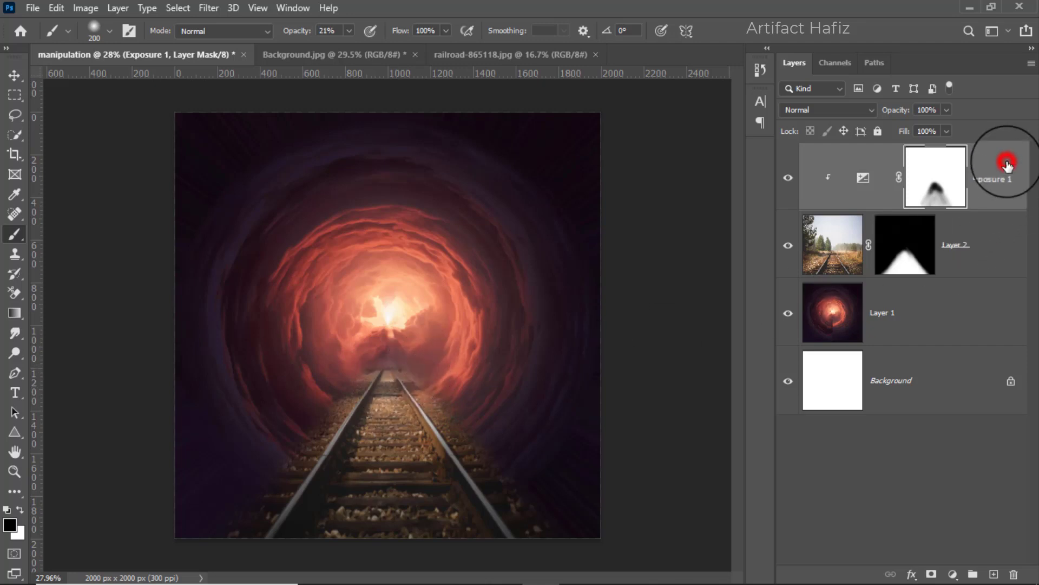
pyautogui.click(953, 574)
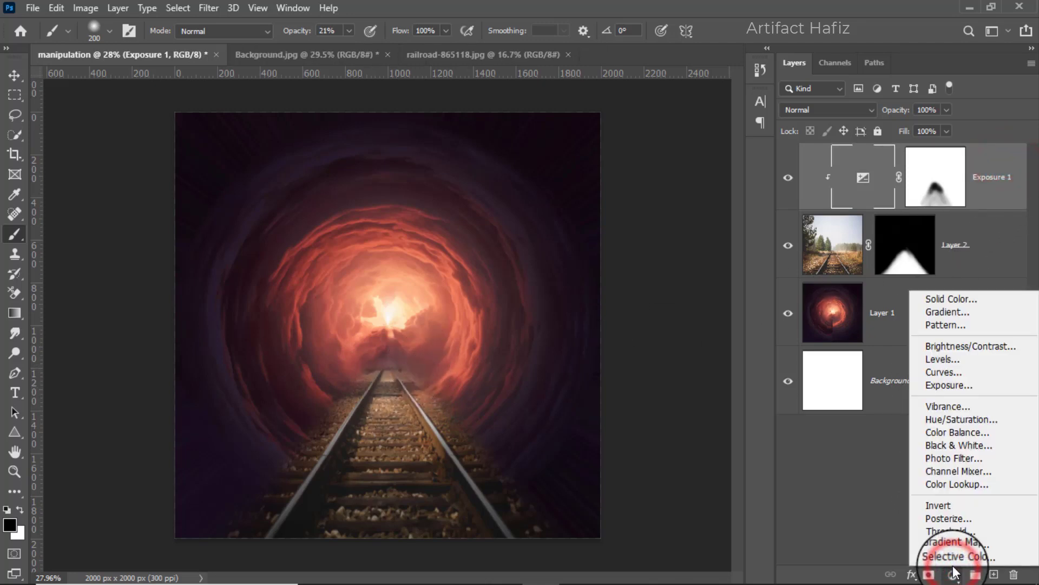
pyautogui.click(932, 300)
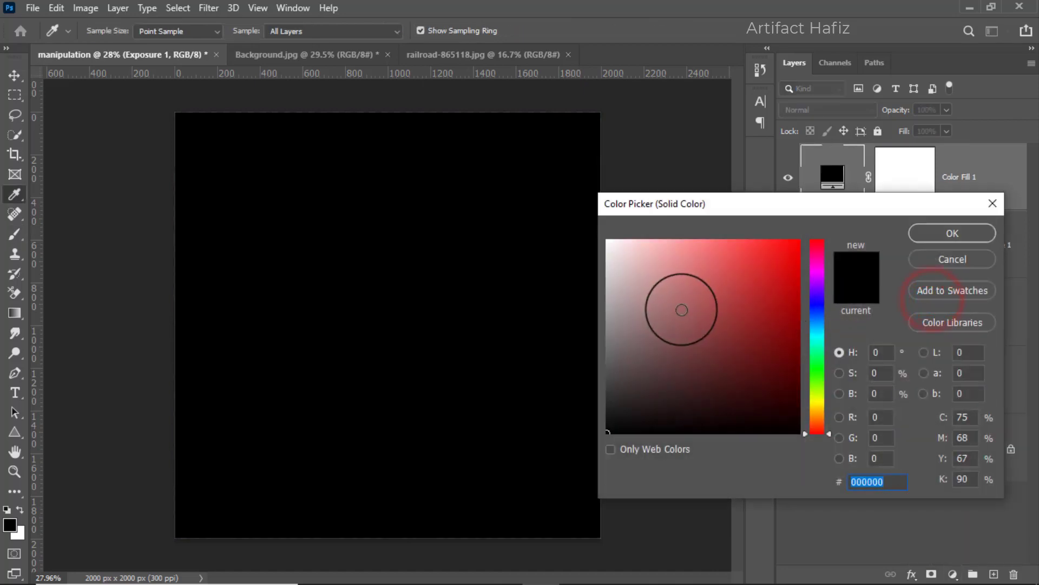
pyautogui.moveTo(703, 333)
pyautogui.mouseDown()
pyautogui.moveTo(781, 232)
pyautogui.moveTo(796, 238)
pyautogui.mouseUp()
pyautogui.moveTo(816, 426); pyautogui.dragTo(821, 427)
pyautogui.click(925, 234)
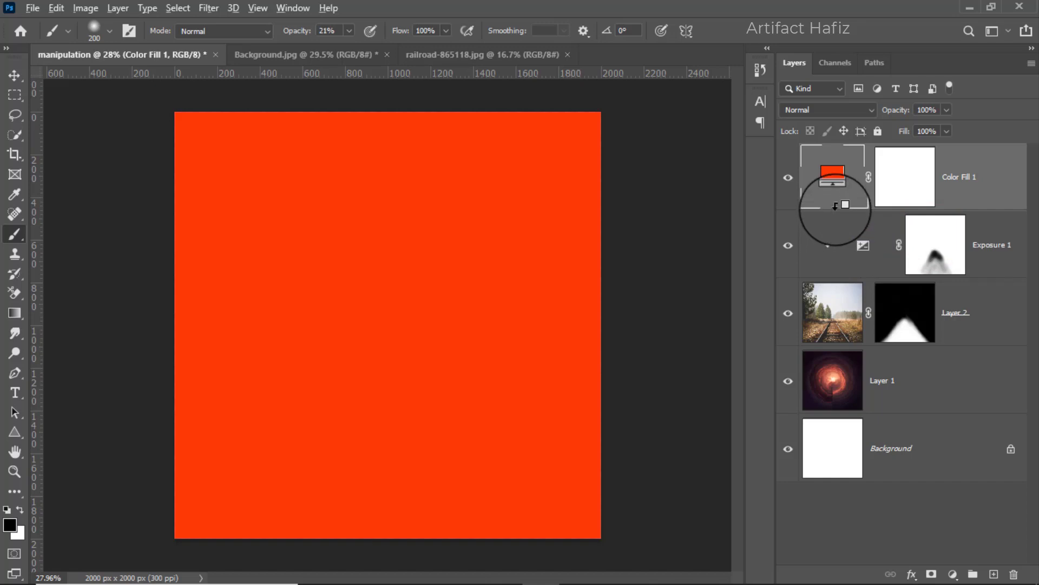
# Clip the orange-red fill to the railroad layer, set its blend mode to Hue, and compare the result with it hidden.
pyautogui.rightClick(966, 176)
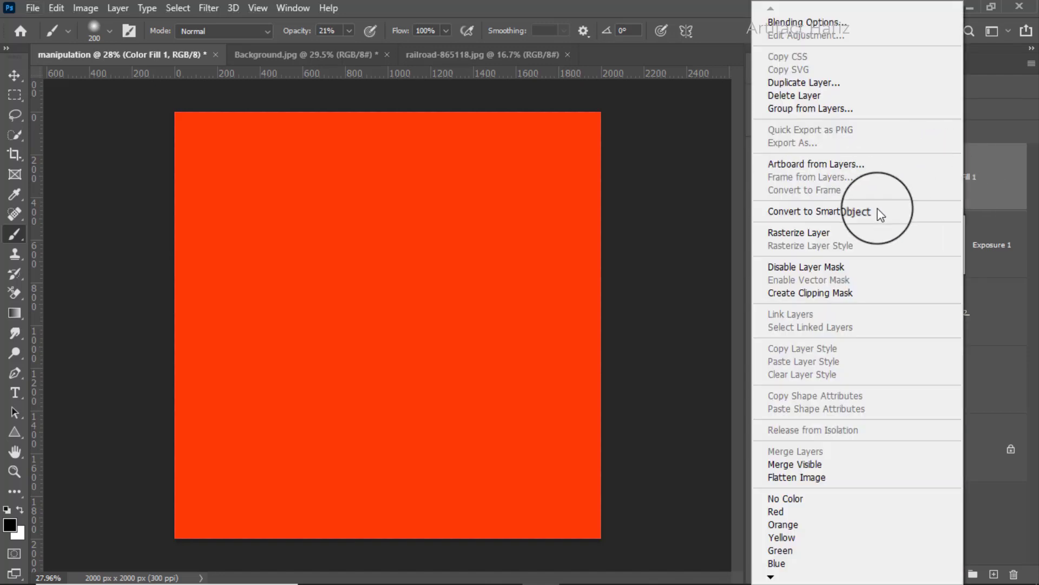
pyautogui.click(810, 292)
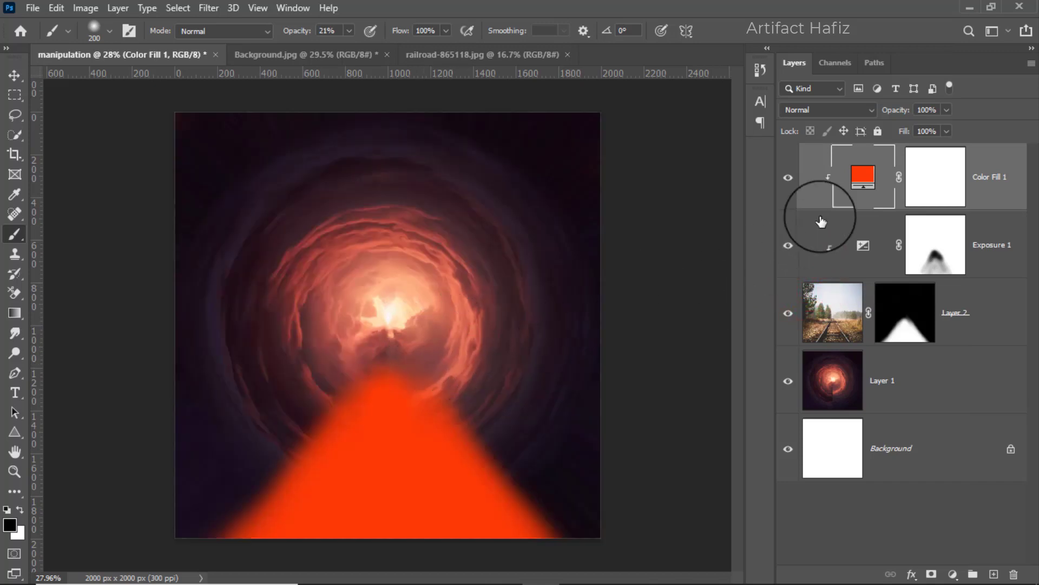
pyautogui.click(798, 108)
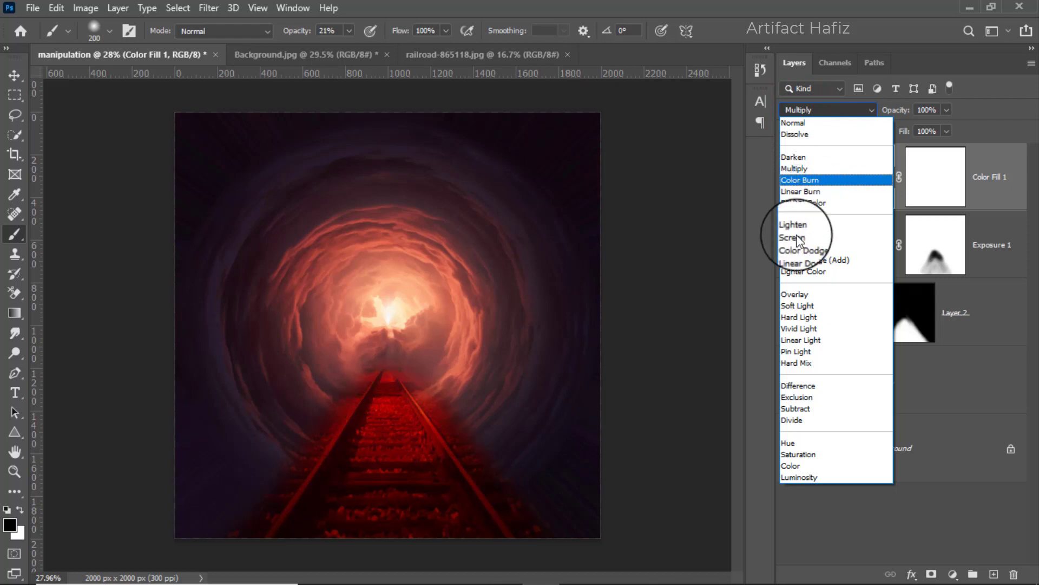
pyautogui.click(791, 444)
pyautogui.click(788, 177)
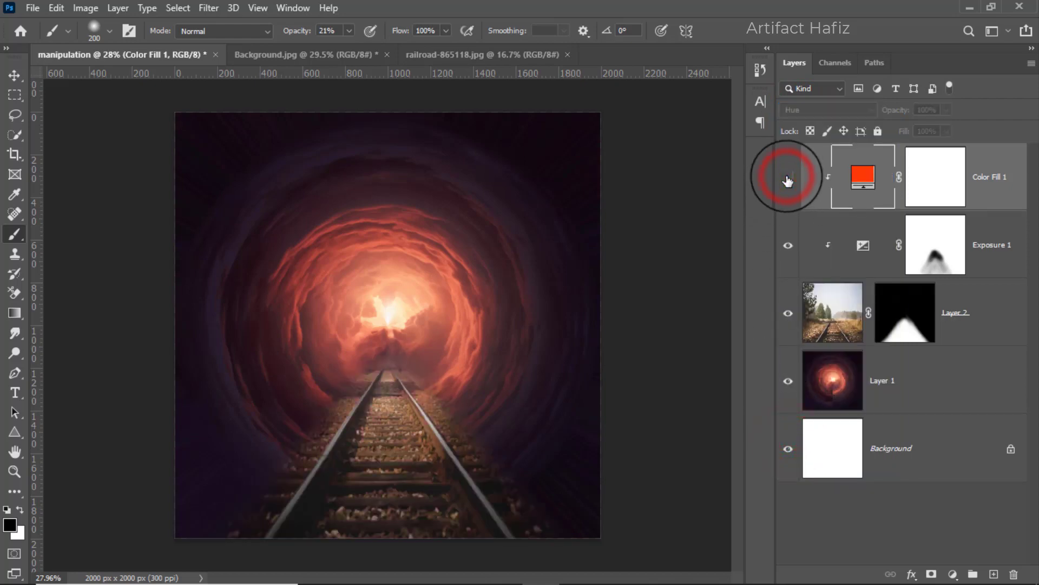
# Change the fill layer's color to a bright pure red with hue 0.
pyautogui.doubleClick(863, 176)
pyautogui.moveTo(821, 427)
pyautogui.mouseDown()
pyautogui.moveTo(820, 411)
pyautogui.moveTo(820, 445)
pyautogui.mouseUp()
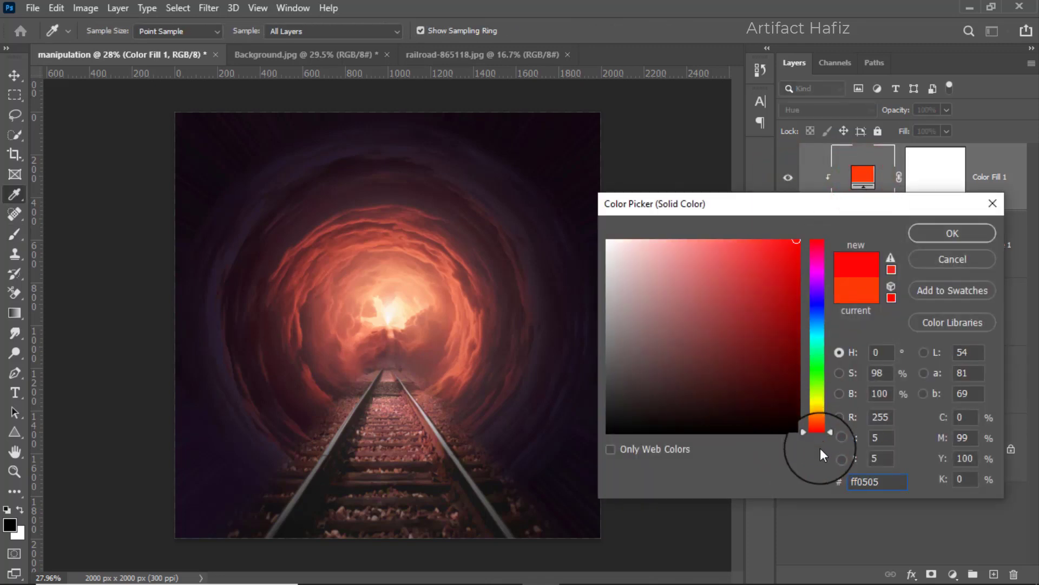
pyautogui.click(800, 240)
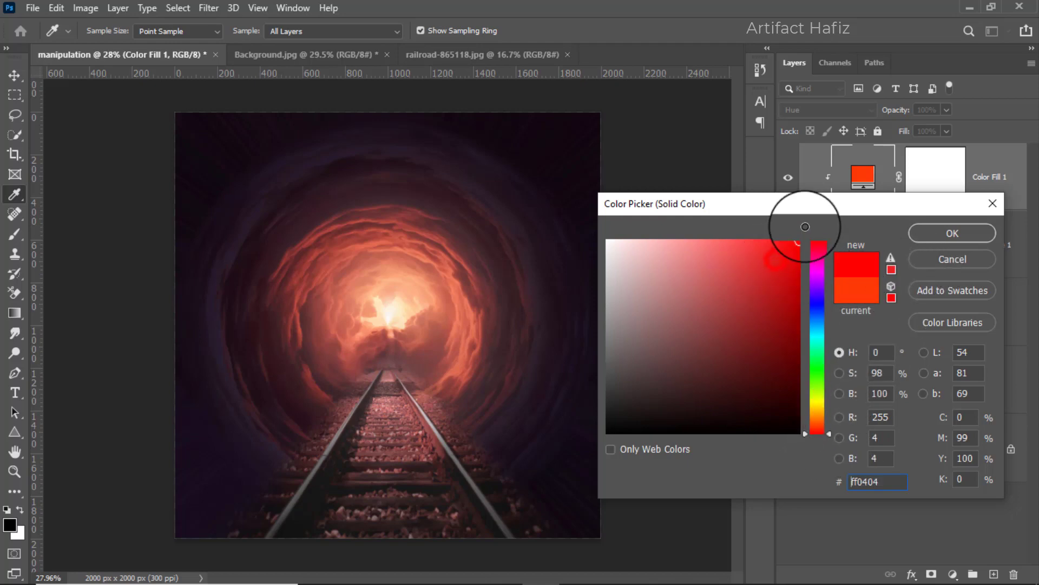
pyautogui.click(953, 233)
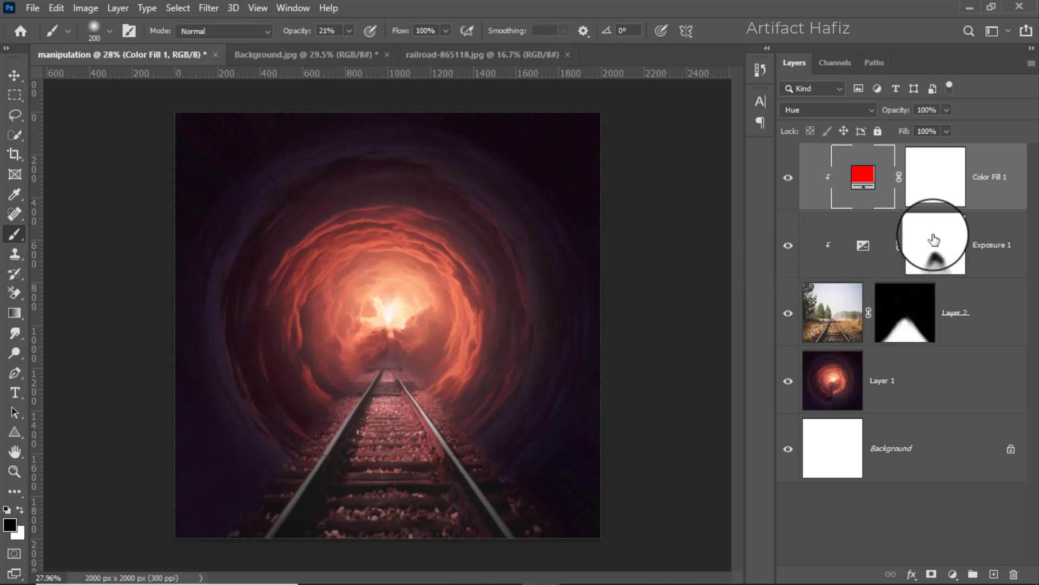
# Move the railroad layer together with its Exposure and color fill layers slightly right to center the track in the tunnel.
pyautogui.click(960, 319)
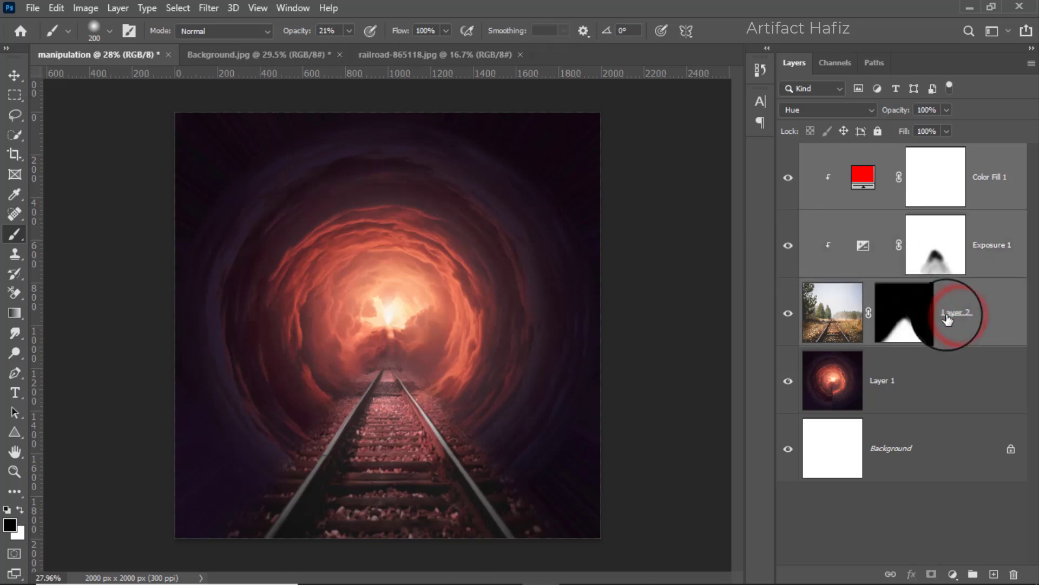
pyautogui.click(11, 70)
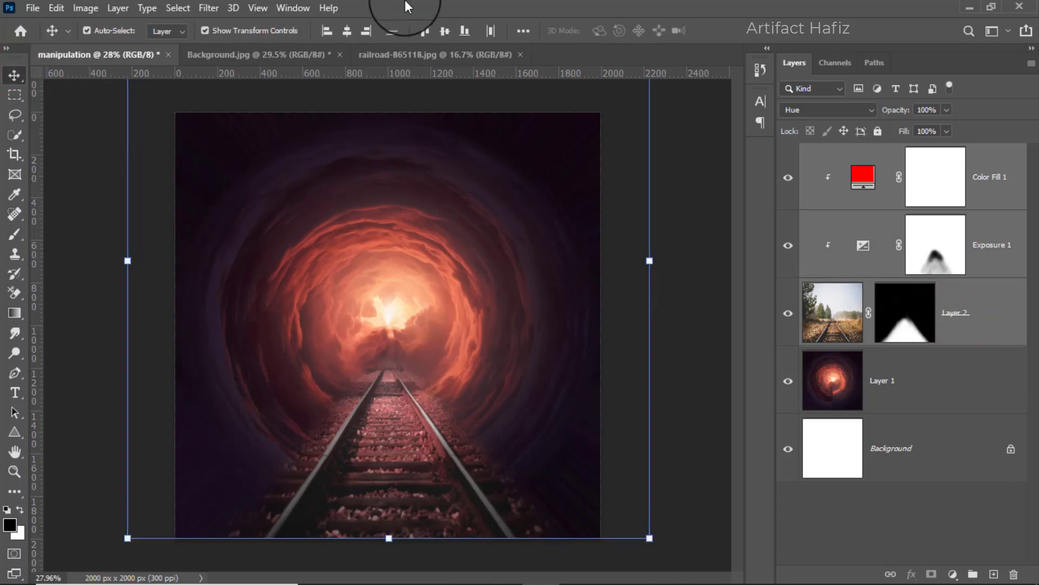
pyautogui.hotkey('shift', 'Right')
pyautogui.hotkey('shift', 'Right')
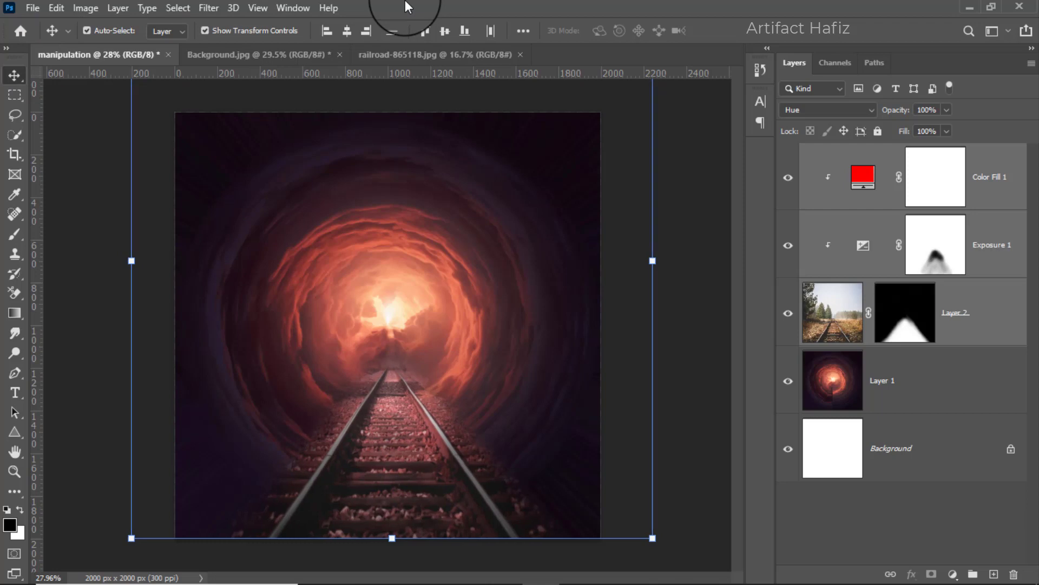
pyautogui.press('Left')
pyautogui.press('Left')
pyautogui.press('Left')
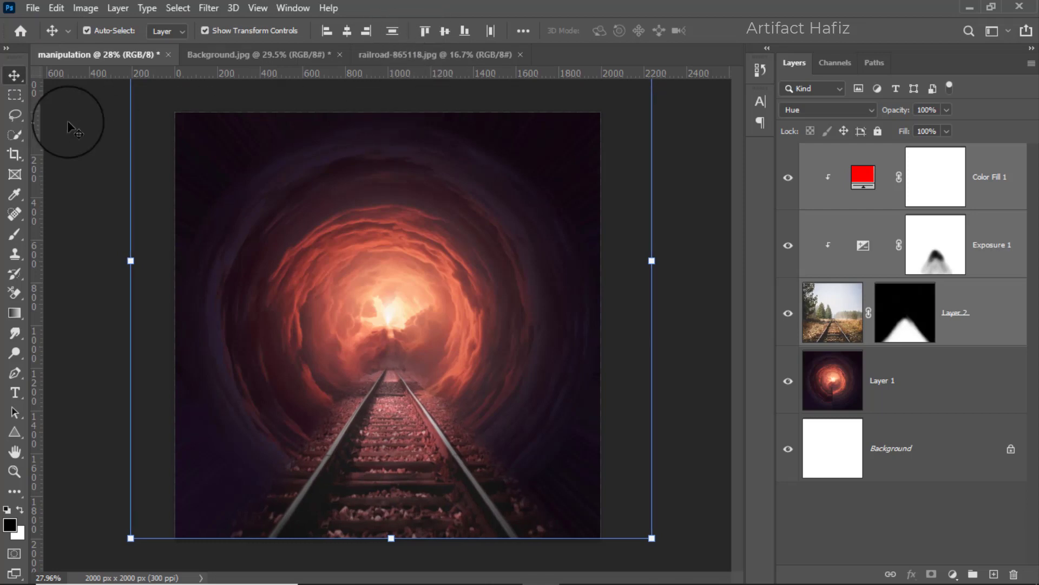
pyautogui.click(16, 96)
pyautogui.click(13, 77)
pyautogui.scroll(-1, 346, 259)
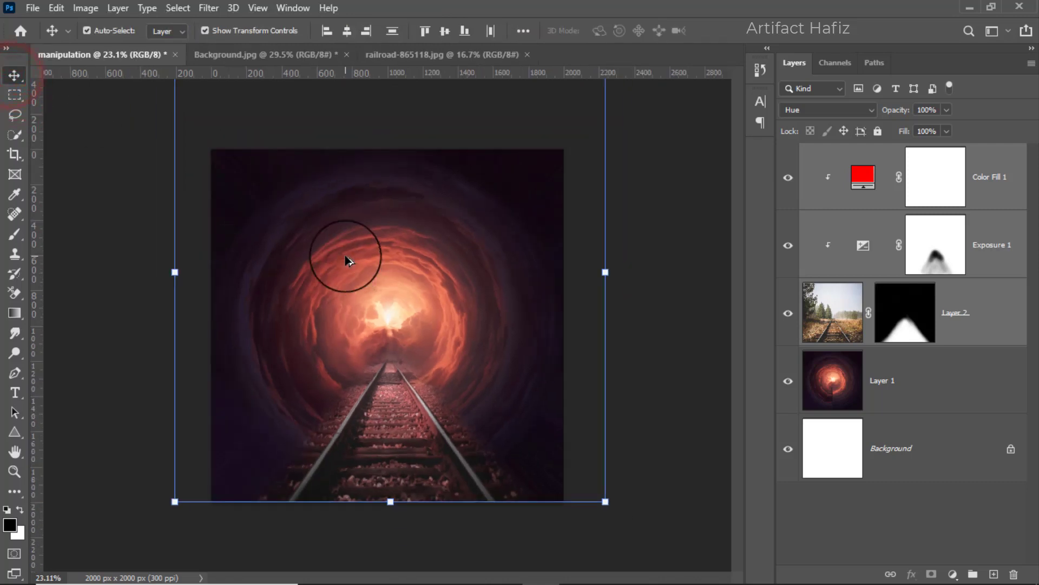
pyautogui.scroll(1, 347, 258)
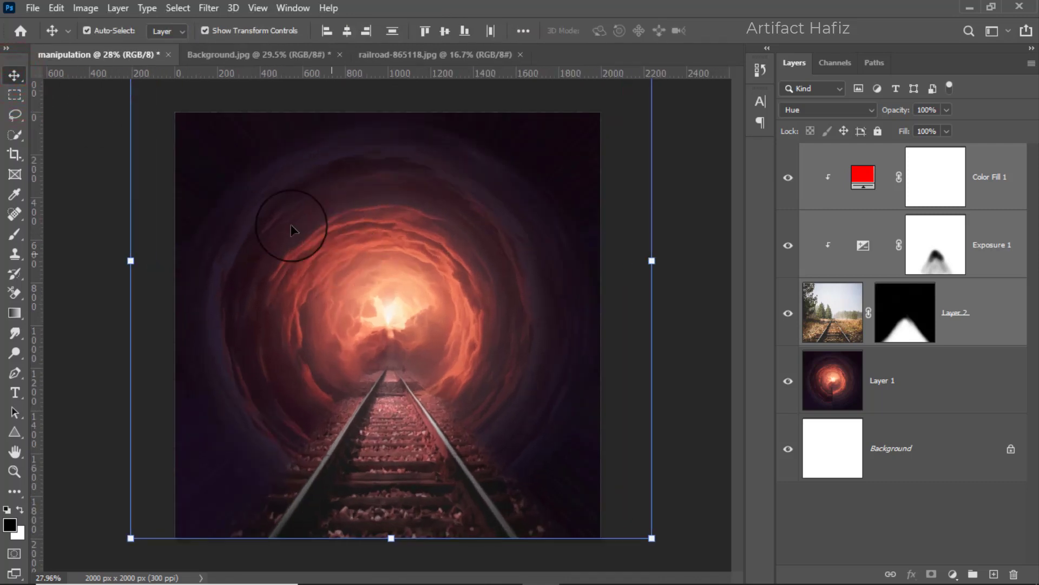
# Open the Walking image from the 1856 folder.
pyautogui.click(33, 10)
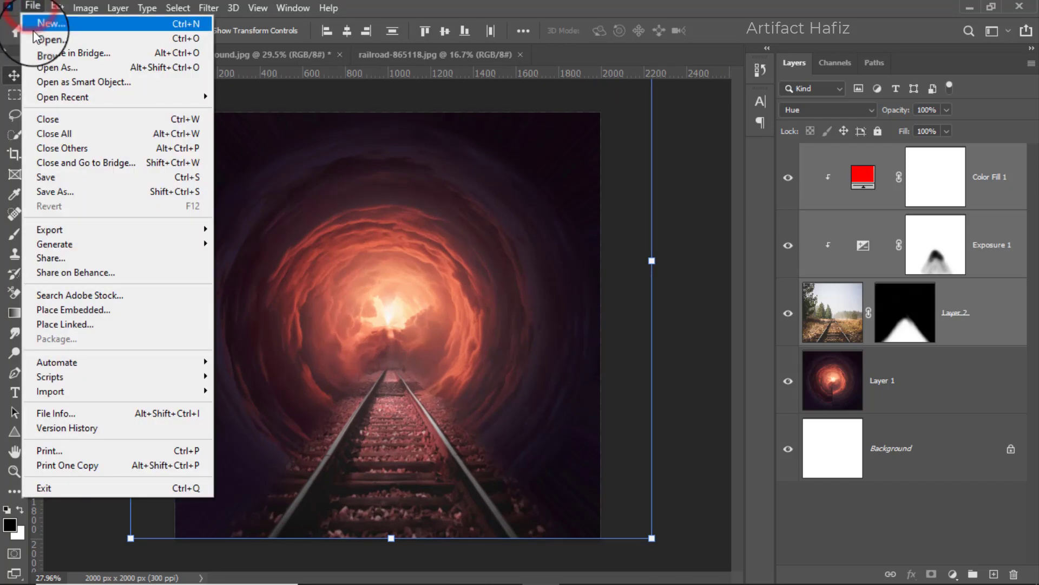
pyautogui.click(52, 42)
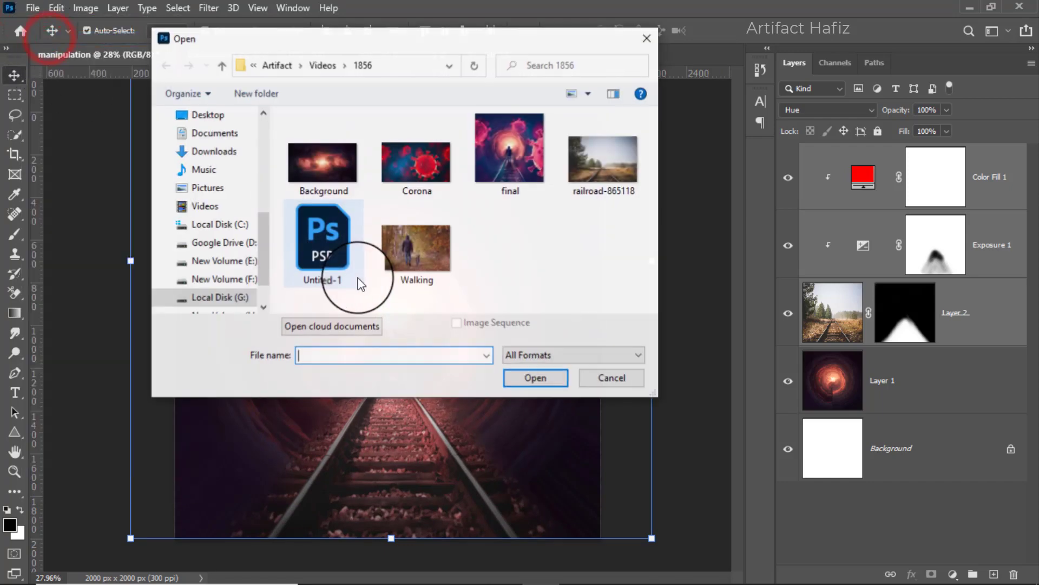
pyautogui.doubleClick(427, 247)
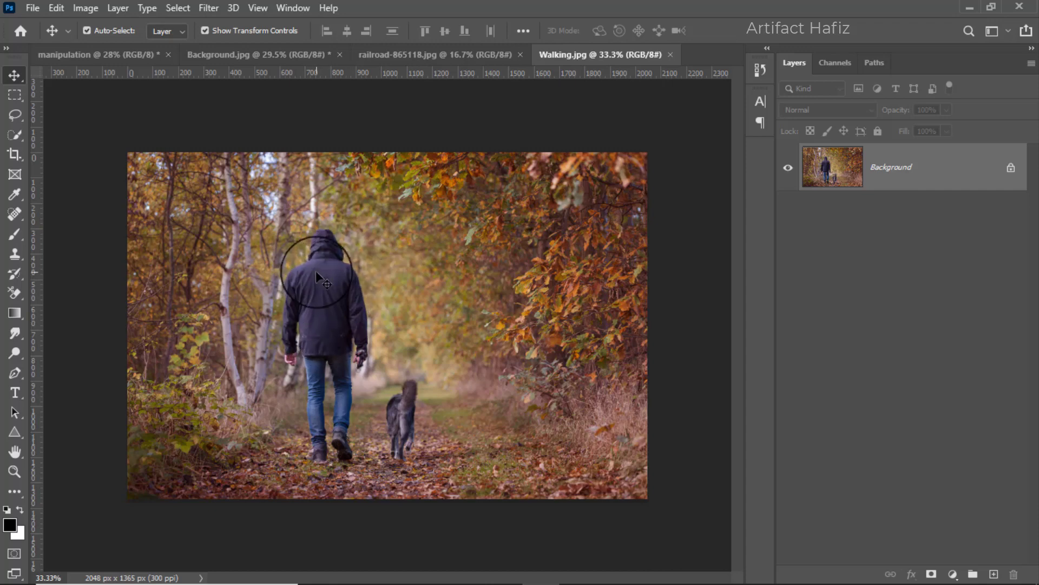
# Select the walking man with Select Subject and touch up the selection at his hand holding the leash.
pyautogui.click(15, 137)
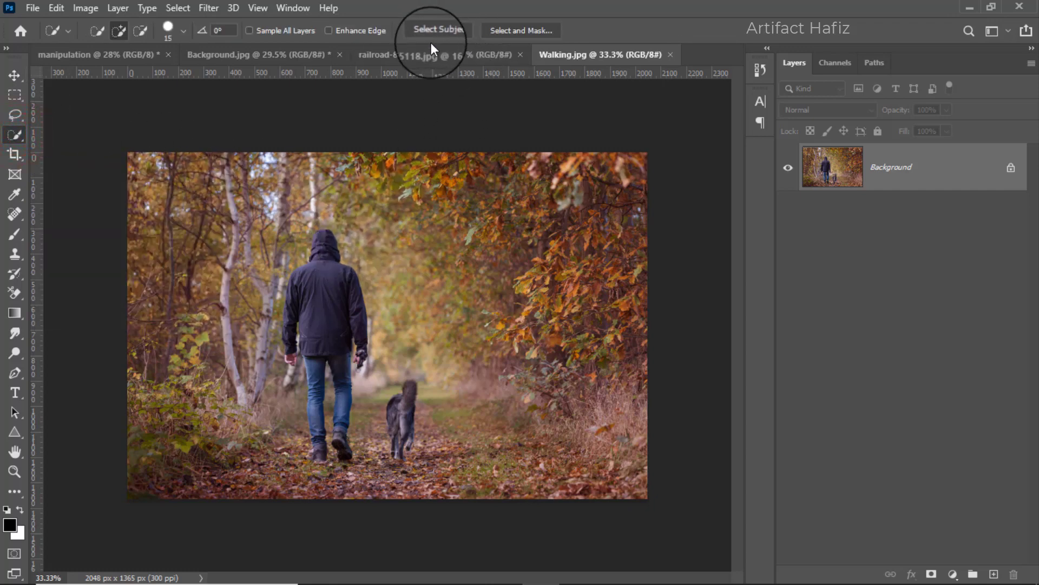
pyautogui.click(441, 32)
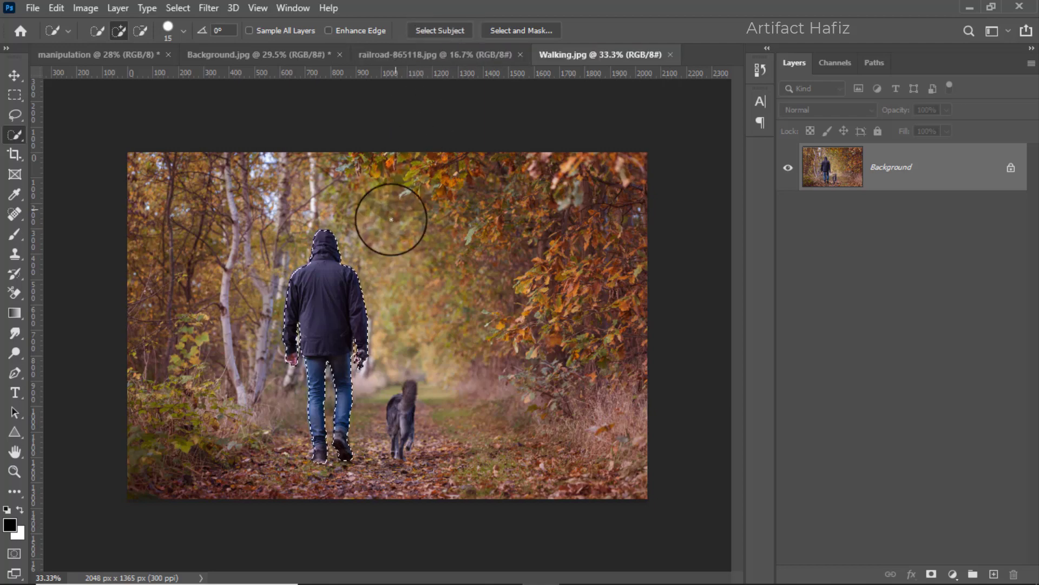
pyautogui.press('alt')
pyautogui.scroll(5, 316, 377)
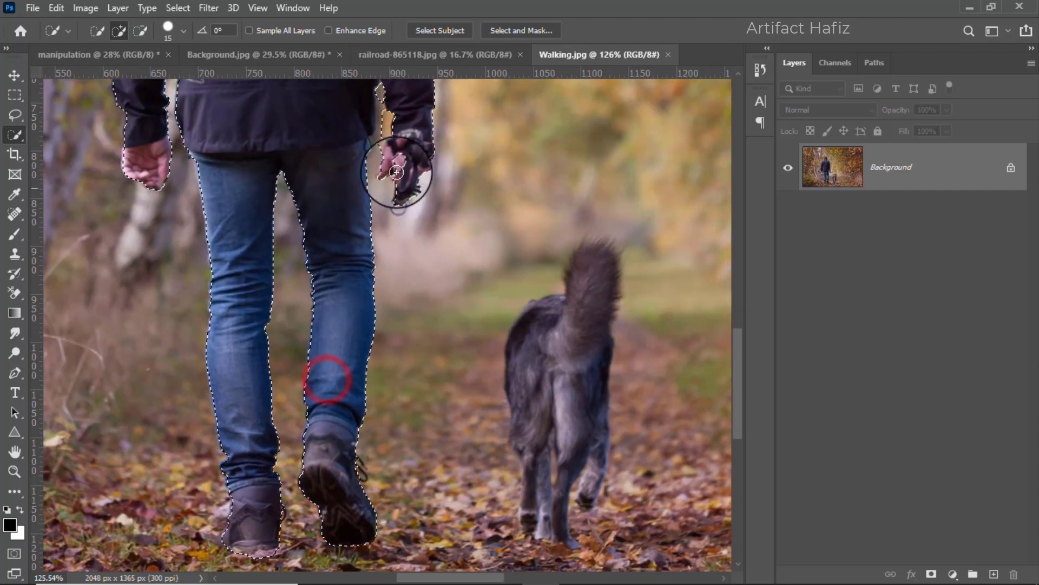
pyautogui.click(407, 163)
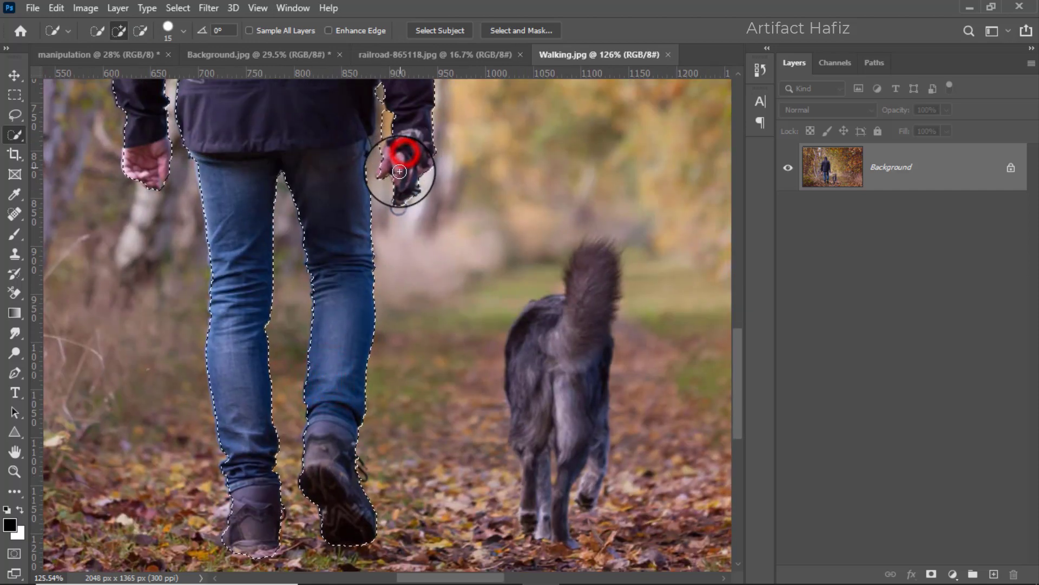
# Add the dog's tail, body and legs to the selection using the Quick Selection tool at 15 px.
pyautogui.scroll(-3, 453, 260)
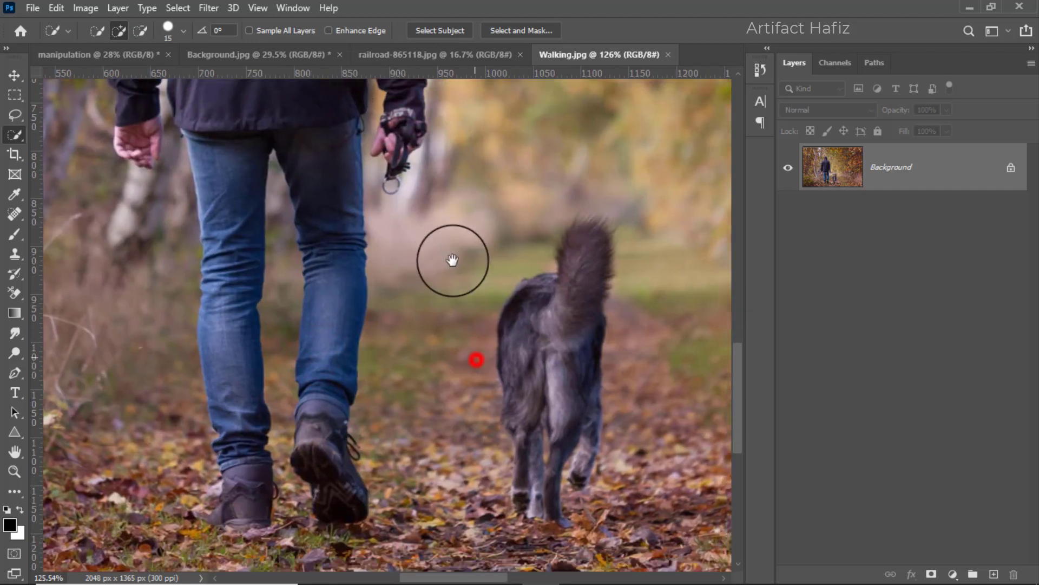
pyautogui.moveTo(556, 194)
pyautogui.mouseDown()
pyautogui.moveTo(541, 260)
pyautogui.moveTo(516, 261)
pyautogui.moveTo(511, 232)
pyautogui.moveTo(525, 337)
pyautogui.mouseUp()
pyautogui.moveTo(502, 403)
pyautogui.mouseDown()
pyautogui.moveTo(508, 417)
pyautogui.moveTo(504, 403)
pyautogui.mouseUp()
pyautogui.moveTo(566, 366); pyautogui.dragTo(568, 399)
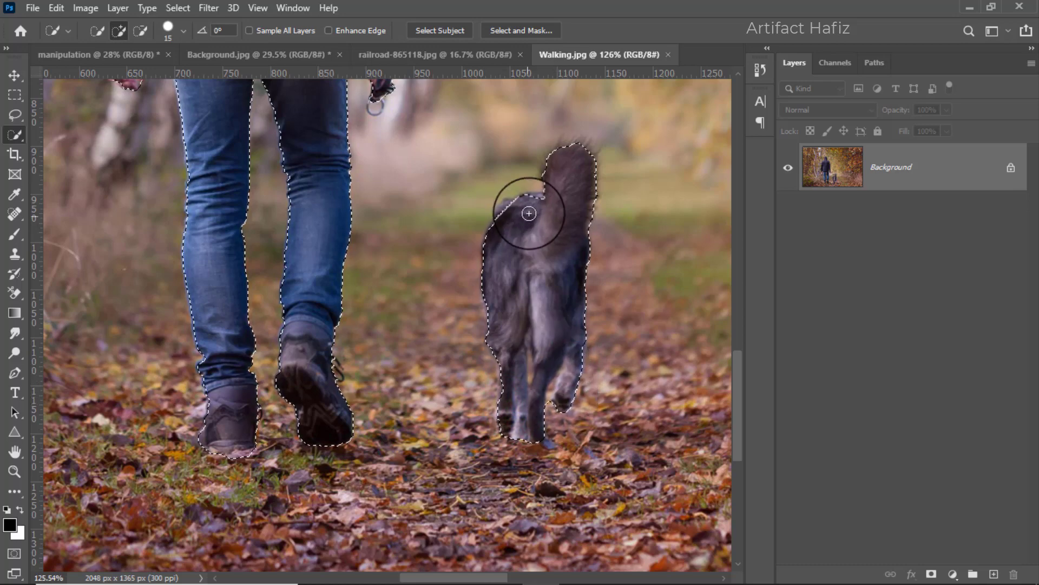
# Complete the selection along the dog's back beside the base of its tail.
pyautogui.moveTo(539, 202); pyautogui.dragTo(512, 216)
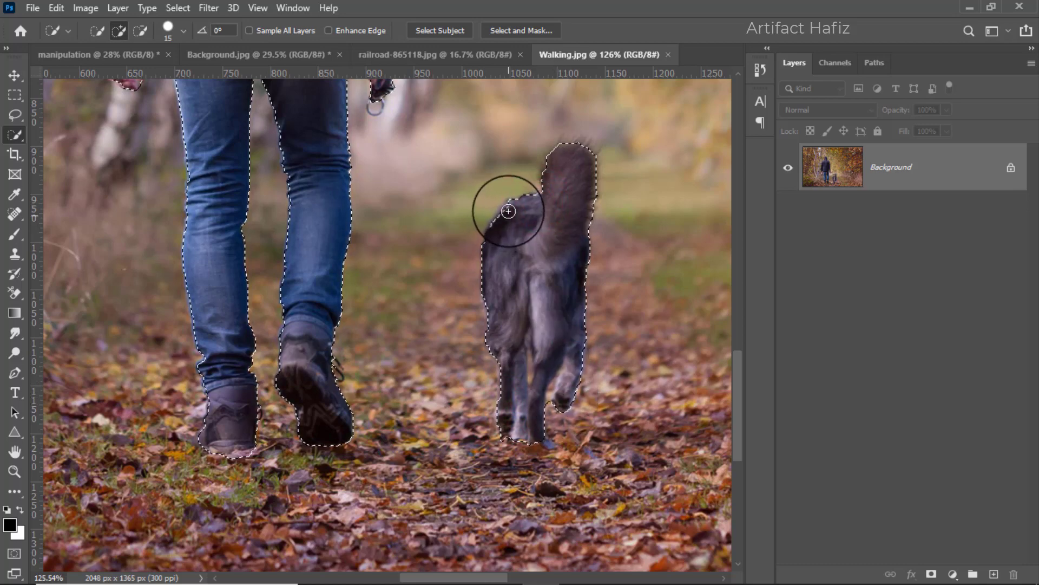
pyautogui.scroll(-5, 282, 255)
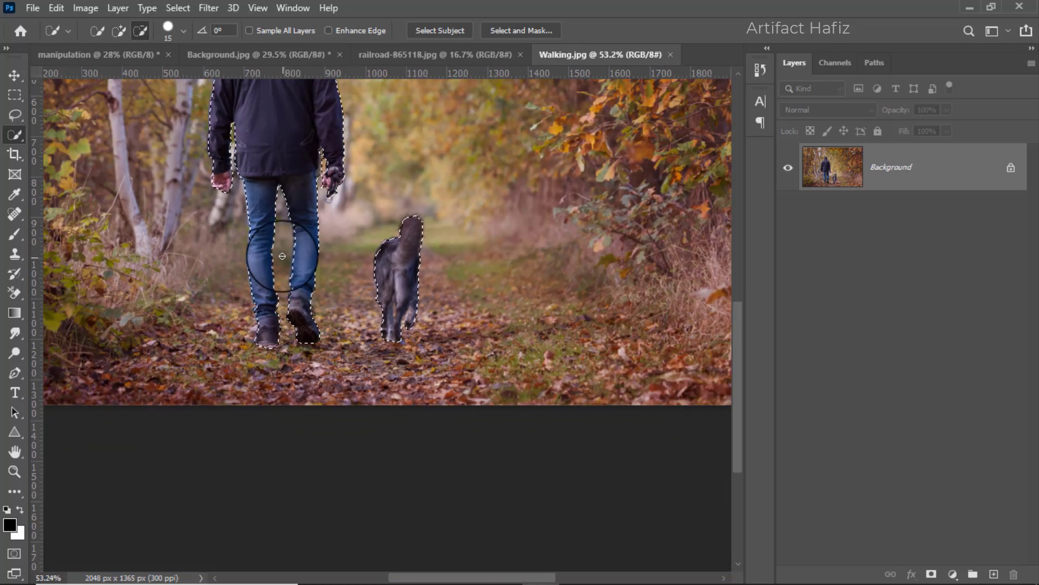
pyautogui.scroll(-2, 282, 255)
# Open the selection in Select and Mask and refine the man's hand, leg and shoe edges with the Refine Edge Brush at 25 px.
pyautogui.click(511, 30)
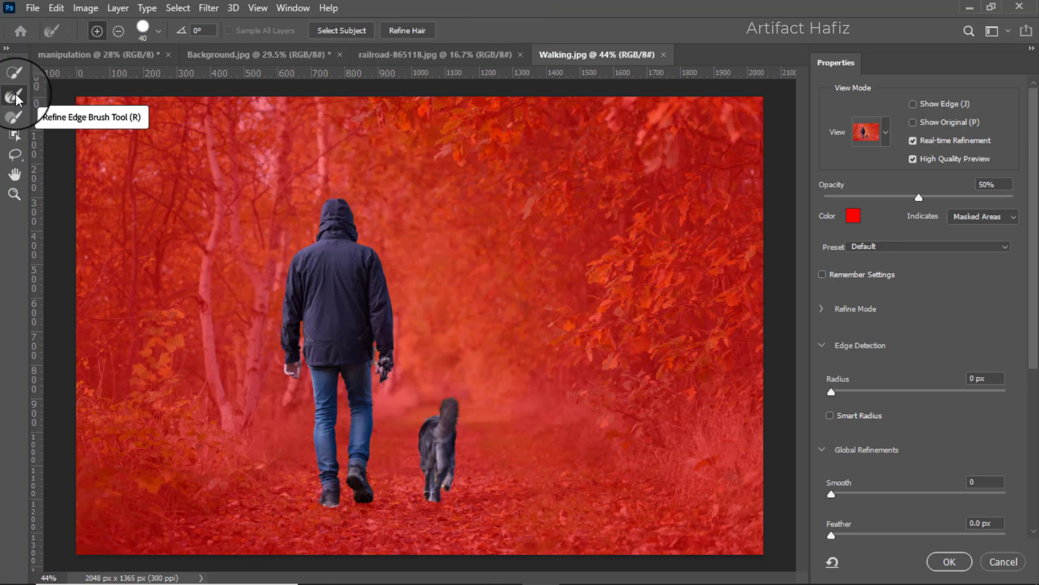
pyautogui.click(16, 99)
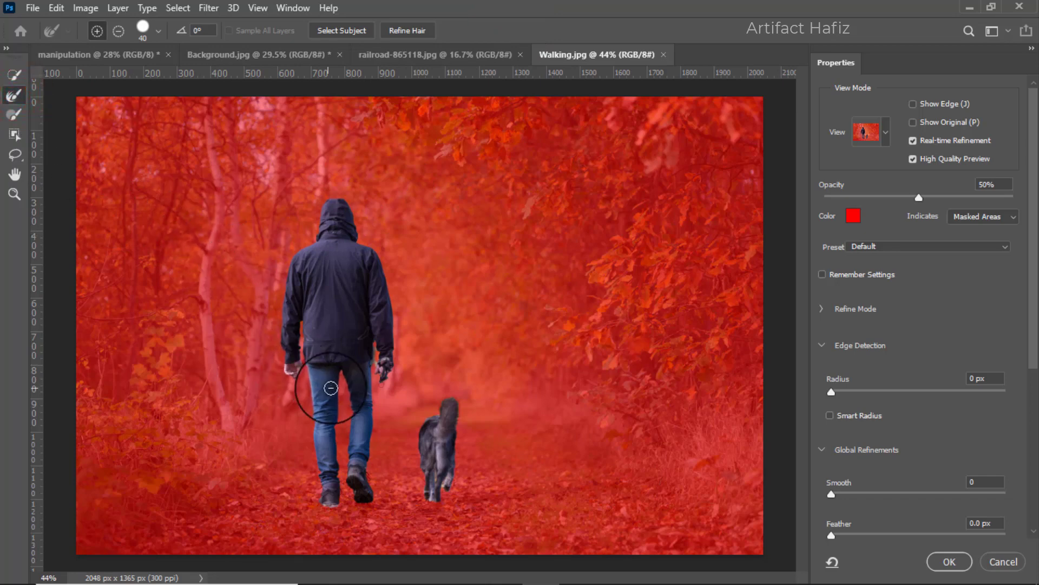
pyautogui.scroll(5, 378, 385)
pyautogui.scroll(1, 377, 385)
pyautogui.press('[')
pyautogui.moveTo(425, 324)
pyautogui.mouseDown()
pyautogui.moveTo(417, 277)
pyautogui.moveTo(418, 334)
pyautogui.mouseUp()
pyautogui.click(417, 278)
pyautogui.moveTo(303, 401); pyautogui.dragTo(278, 228)
pyautogui.moveTo(251, 517)
pyautogui.mouseDown()
pyautogui.moveTo(336, 502)
pyautogui.moveTo(383, 521)
pyautogui.mouseUp()
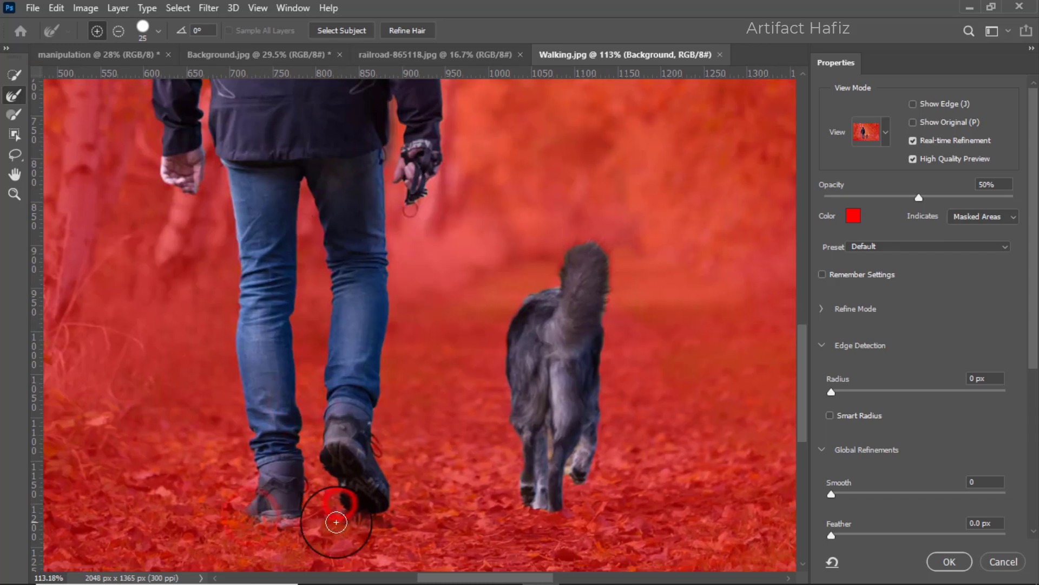
# Restore the sole of the man's left shoe with Quick Selection and refine the edges around the dog's paws.
pyautogui.click(11, 77)
pyautogui.moveTo(269, 517); pyautogui.dragTo(297, 518)
pyautogui.click(20, 101)
pyautogui.moveTo(529, 499); pyautogui.dragTo(557, 508)
pyautogui.moveTo(580, 450); pyautogui.dragTo(570, 471)
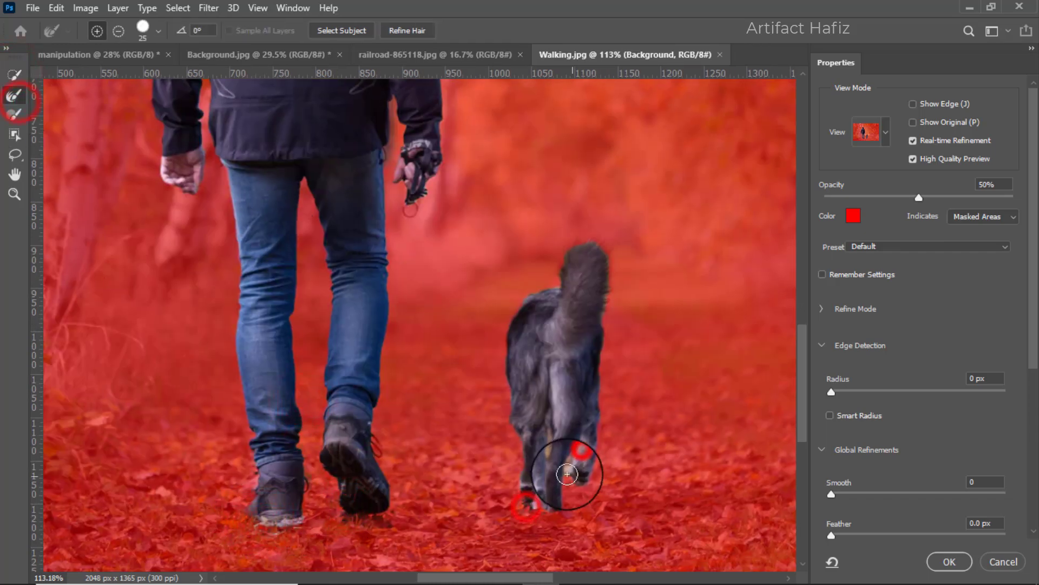
# Refine the gaps between the dog's legs with the Refine Edge Brush at 7 px.
pyautogui.scroll(5, 591, 477)
pyautogui.press('[')
pyautogui.press('[')
pyautogui.press('[')
pyautogui.press('[')
pyautogui.press('[')
pyautogui.press('[')
pyautogui.moveTo(575, 419); pyautogui.dragTo(556, 464)
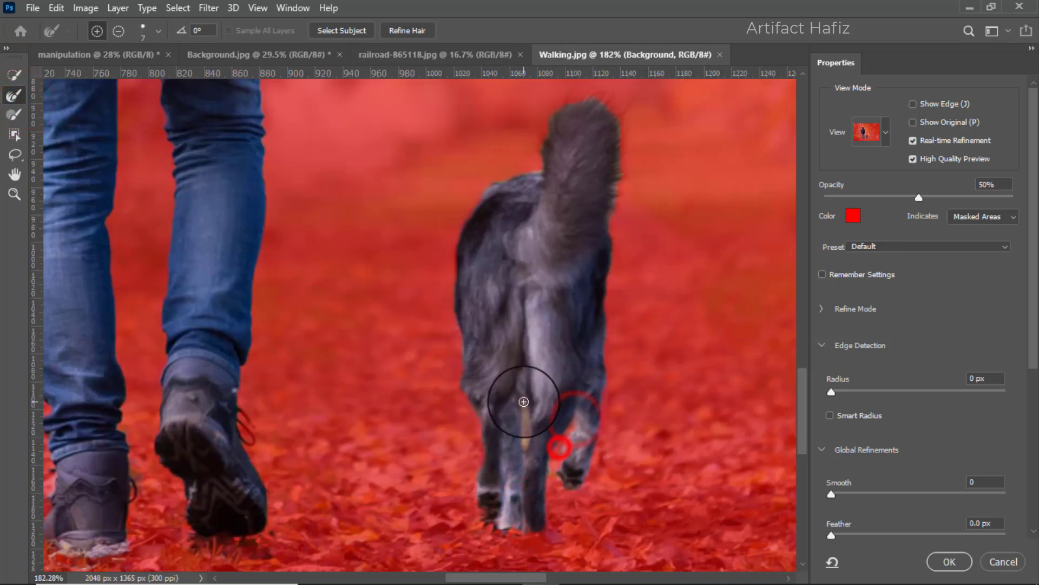
pyautogui.moveTo(523, 403); pyautogui.dragTo(526, 445)
pyautogui.moveTo(477, 415); pyautogui.dragTo(466, 398)
# Refine the fur along the dog's body, tail and legs with the brush at 15 px and apply the refined selection.
pyautogui.press(']')
pyautogui.press(']')
pyautogui.press(']')
pyautogui.press(']')
pyautogui.moveTo(459, 360)
pyautogui.mouseDown()
pyautogui.moveTo(461, 219)
pyautogui.moveTo(529, 169)
pyautogui.moveTo(569, 94)
pyautogui.moveTo(580, 93)
pyautogui.moveTo(618, 213)
pyautogui.mouseUp()
pyautogui.moveTo(610, 373)
pyautogui.mouseDown()
pyautogui.moveTo(516, 522)
pyautogui.moveTo(551, 537)
pyautogui.moveTo(482, 505)
pyautogui.mouseUp()
pyautogui.scroll(-3, 407, 379)
pyautogui.scroll(-5, 407, 379)
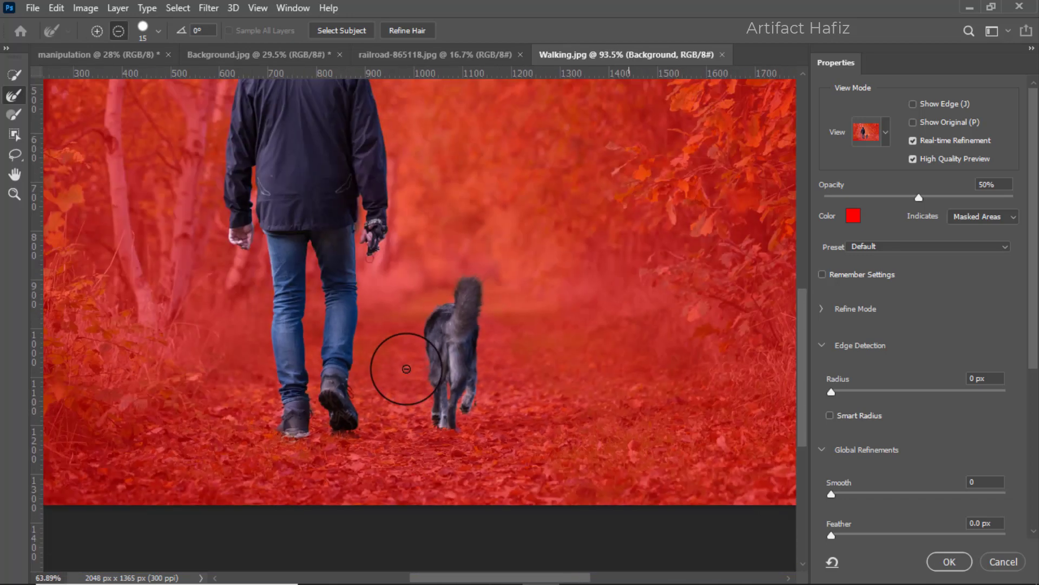
pyautogui.click(950, 563)
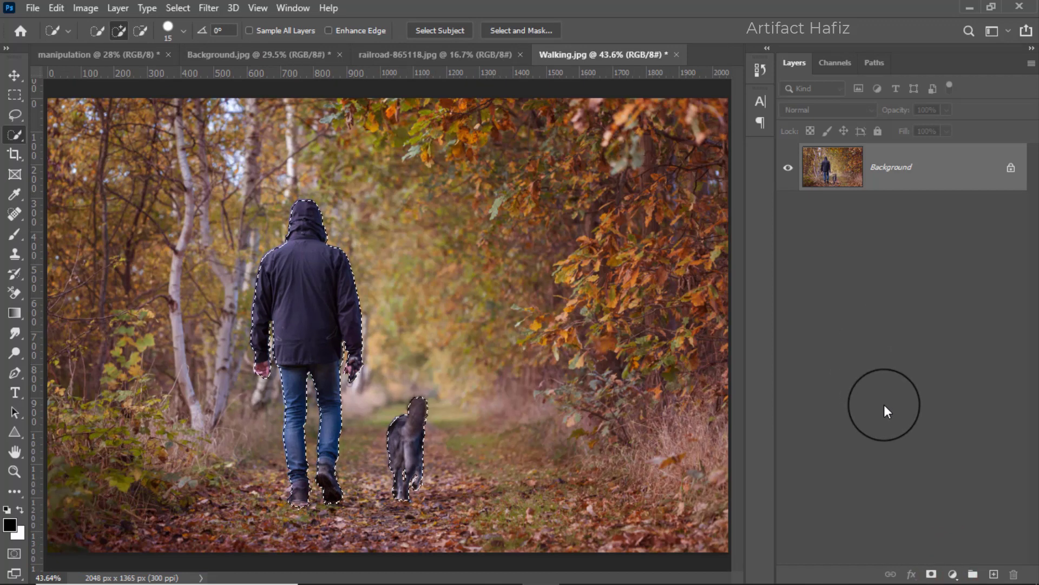
# Mask out the forest background around the man and dog and move the cutout into the manipulation document.
pyautogui.click(931, 574)
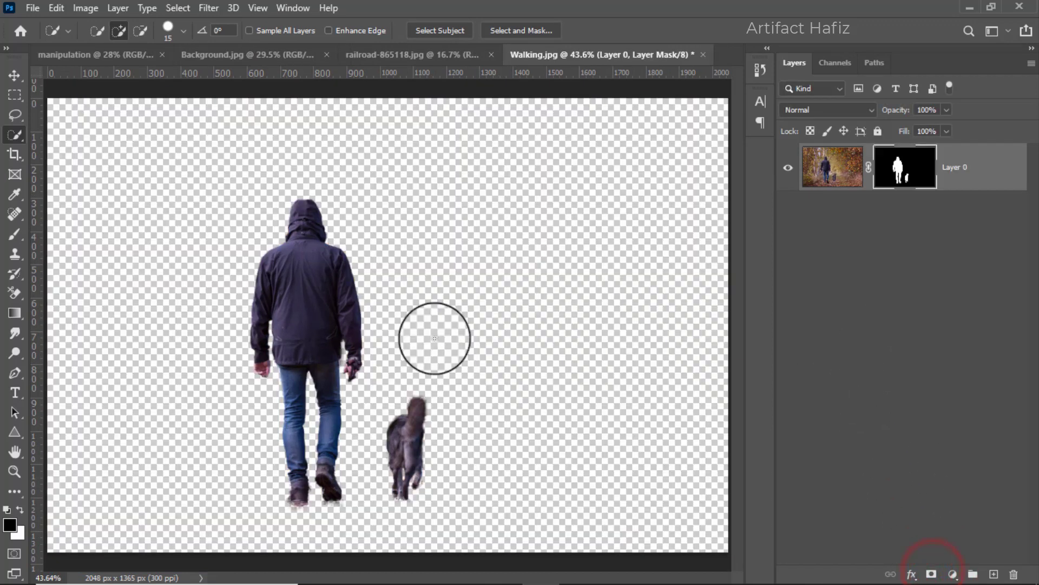
pyautogui.click(14, 74)
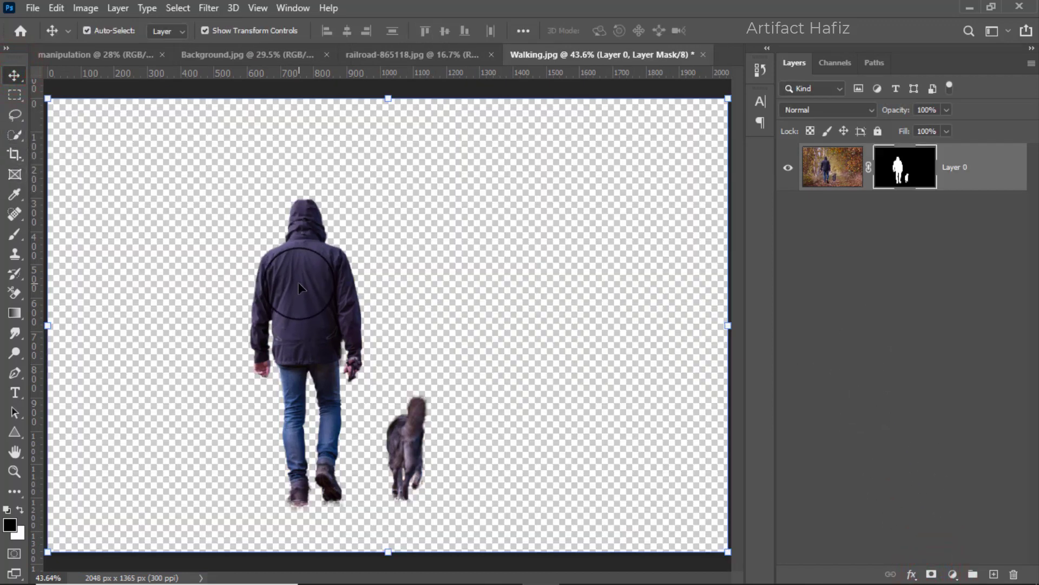
pyautogui.moveTo(300, 290); pyautogui.dragTo(414, 311)
# Scale the man and dog down proportionally to about 72.79% and position them over the railway track.
pyautogui.hotkey('ctrl', 't')
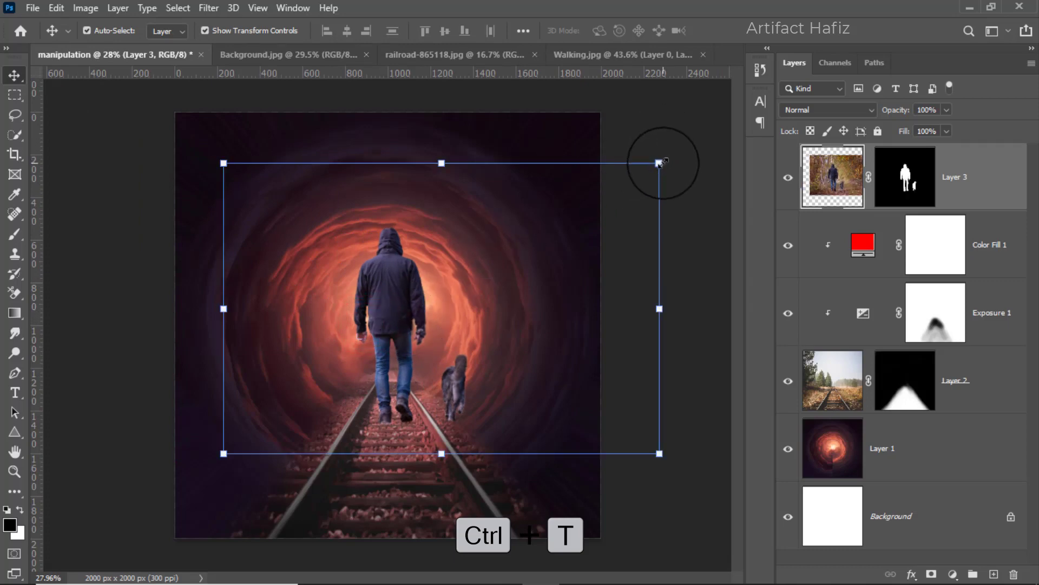
pyautogui.moveTo(660, 163); pyautogui.dragTo(578, 216)
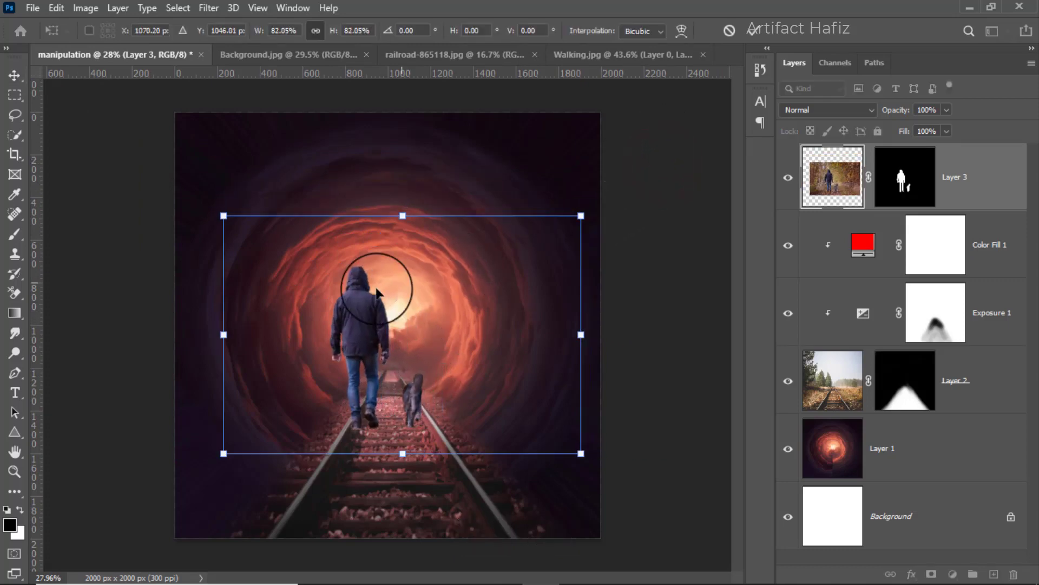
pyautogui.moveTo(378, 287); pyautogui.dragTo(410, 283)
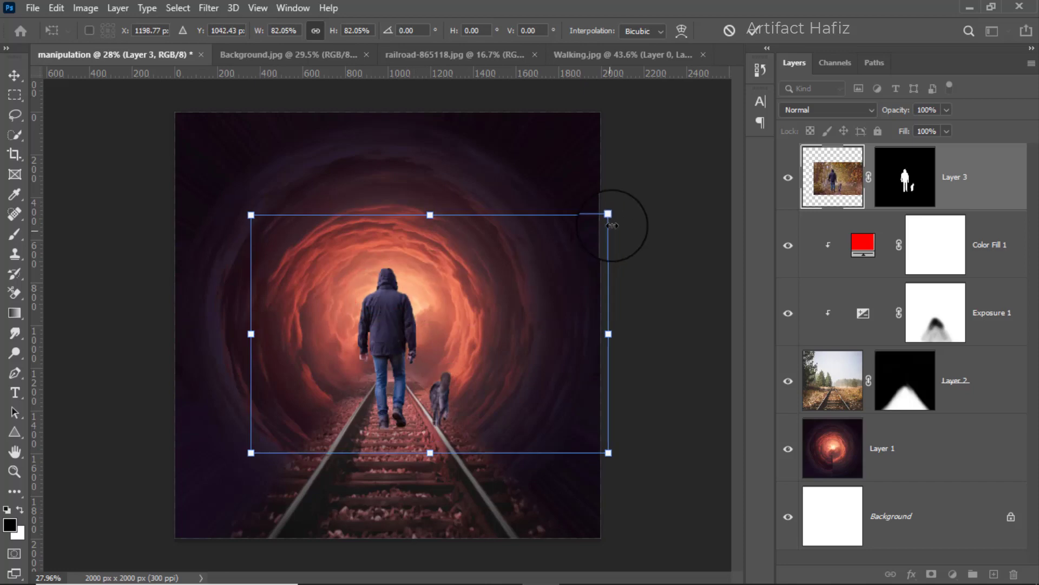
pyautogui.moveTo(612, 215); pyautogui.dragTo(606, 221)
pyautogui.moveTo(478, 279); pyautogui.dragTo(479, 283)
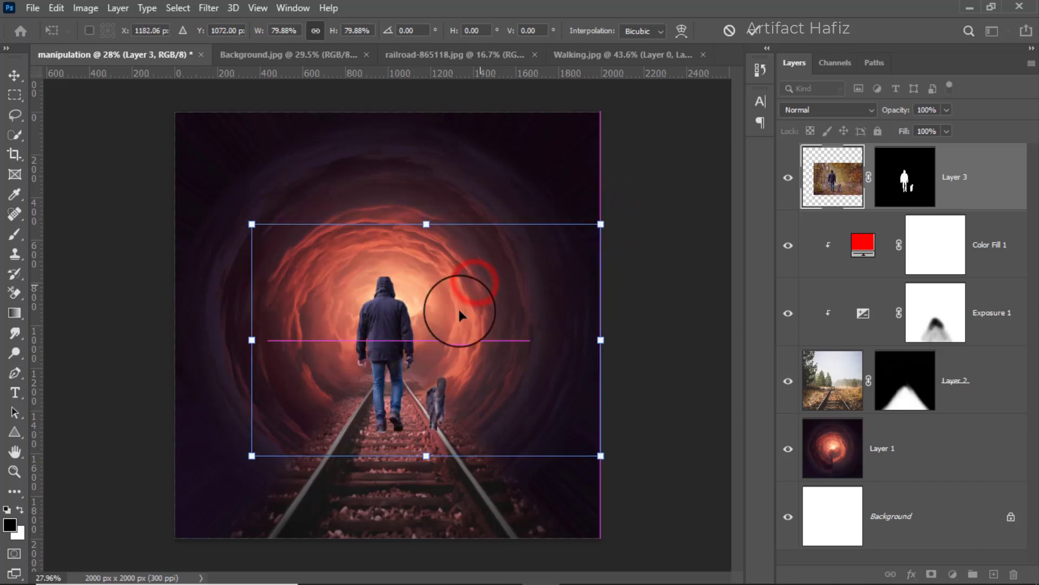
pyautogui.scroll(3, 429, 378)
pyautogui.moveTo(727, 120); pyautogui.dragTo(714, 152)
pyautogui.moveTo(313, 302); pyautogui.dragTo(333, 294)
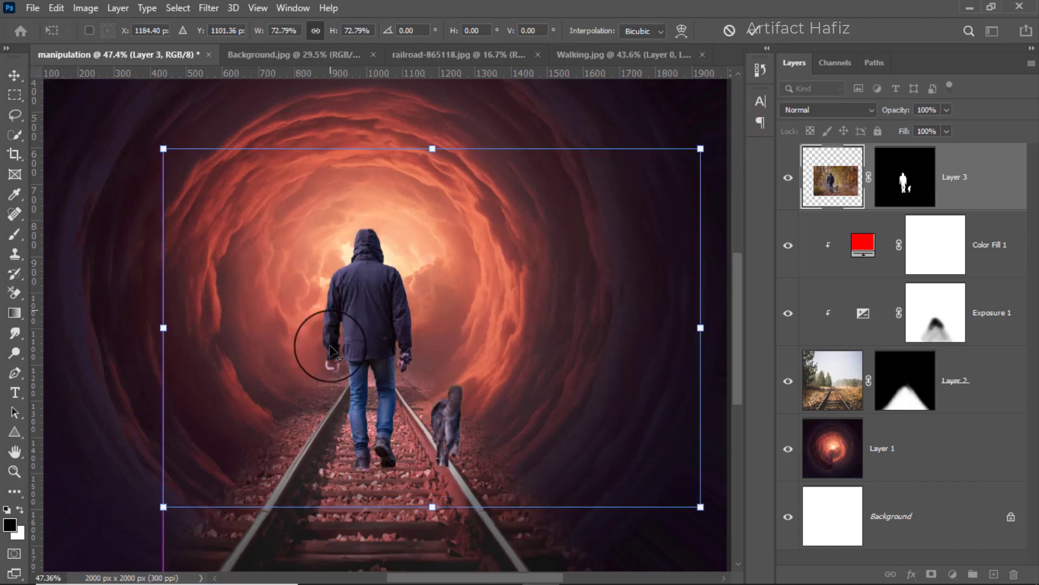
# Enlarge the man and dog to about 77.65%, center the man lower between the rails and apply the transform.
pyautogui.scroll(-5, 331, 349)
pyautogui.scroll(3, 379, 370)
pyautogui.moveTo(390, 370); pyautogui.dragTo(429, 399)
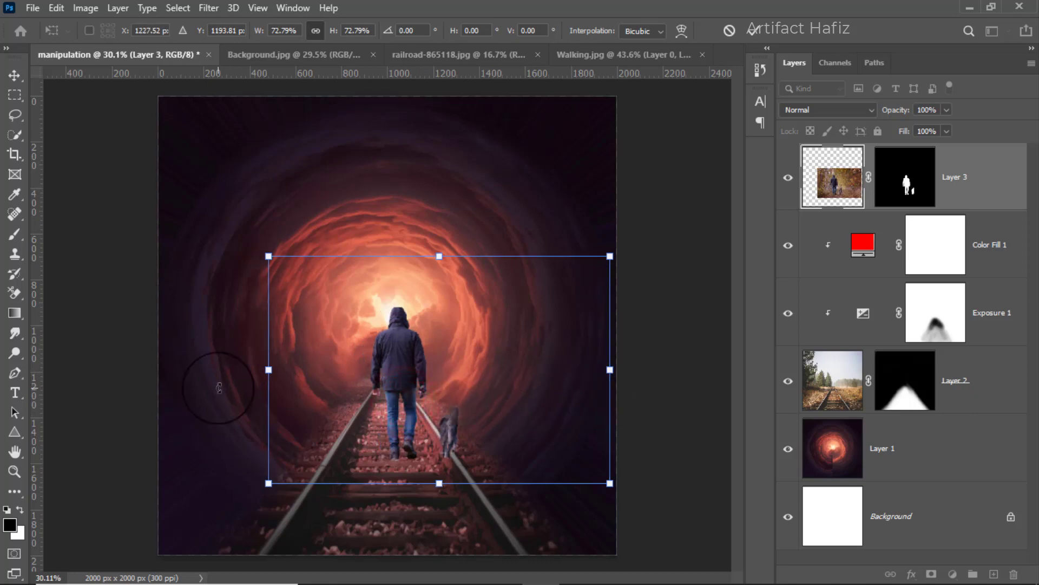
pyautogui.moveTo(266, 373)
pyautogui.mouseDown()
pyautogui.moveTo(255, 360)
pyautogui.moveTo(246, 370)
pyautogui.mouseUp()
pyautogui.moveTo(312, 374); pyautogui.dragTo(329, 362)
pyautogui.scroll(-4, 352, 414)
pyautogui.scroll(2, 353, 415)
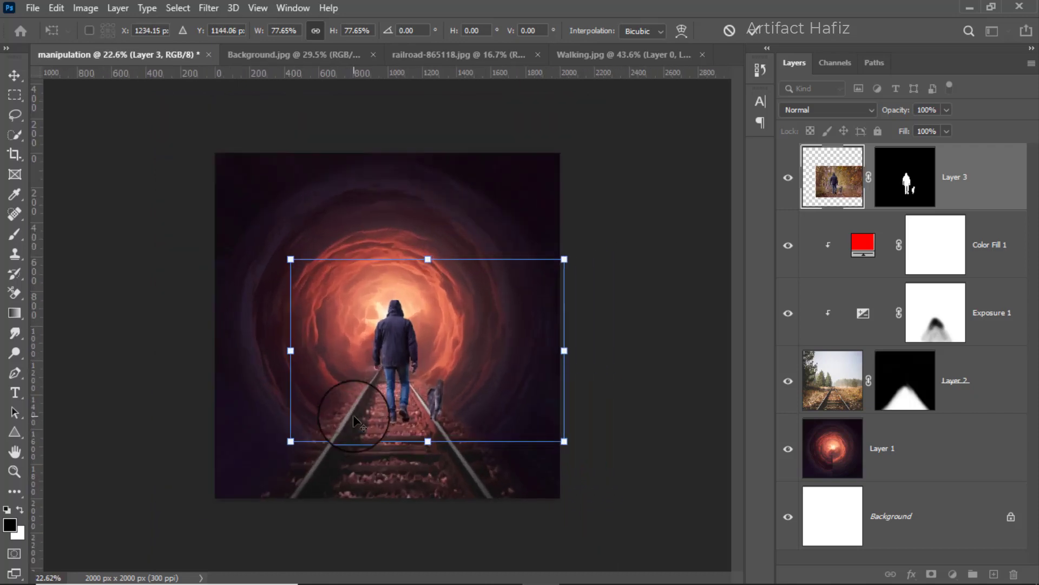
pyautogui.scroll(1, 352, 414)
pyautogui.scroll(1, 353, 415)
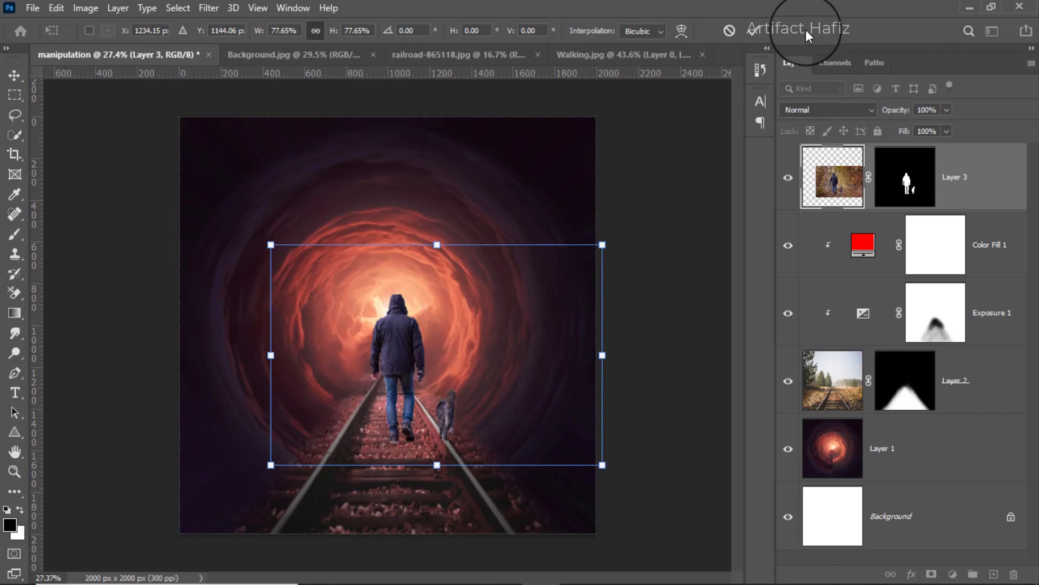
pyautogui.click(752, 30)
# Reduce the height of Layer 2 with Exposure 1 and Color Fill 1 to about 96.89%, keeping the width at 100%.
pyautogui.scroll(-2, 436, 297)
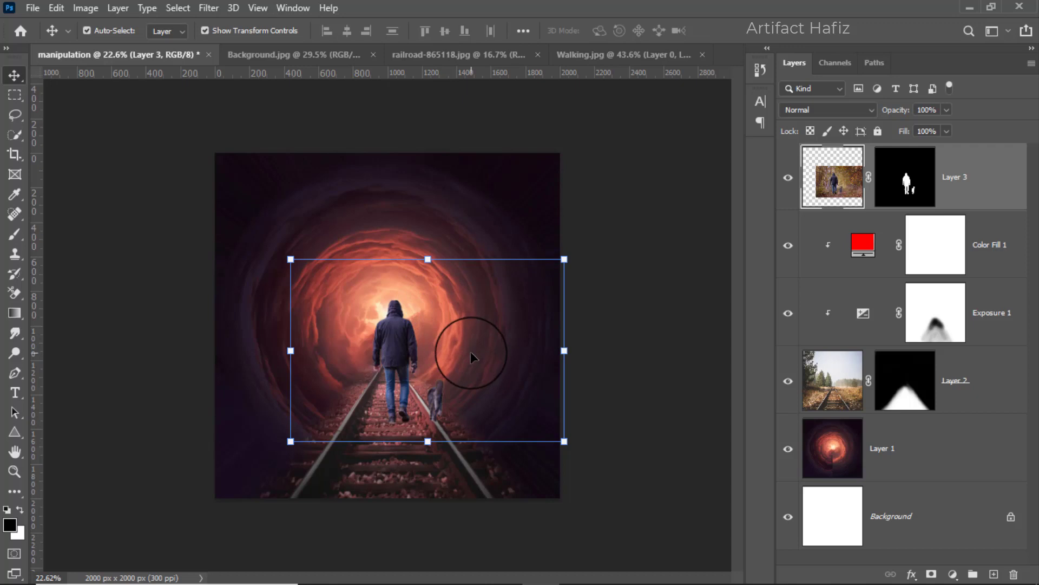
pyautogui.click(983, 371)
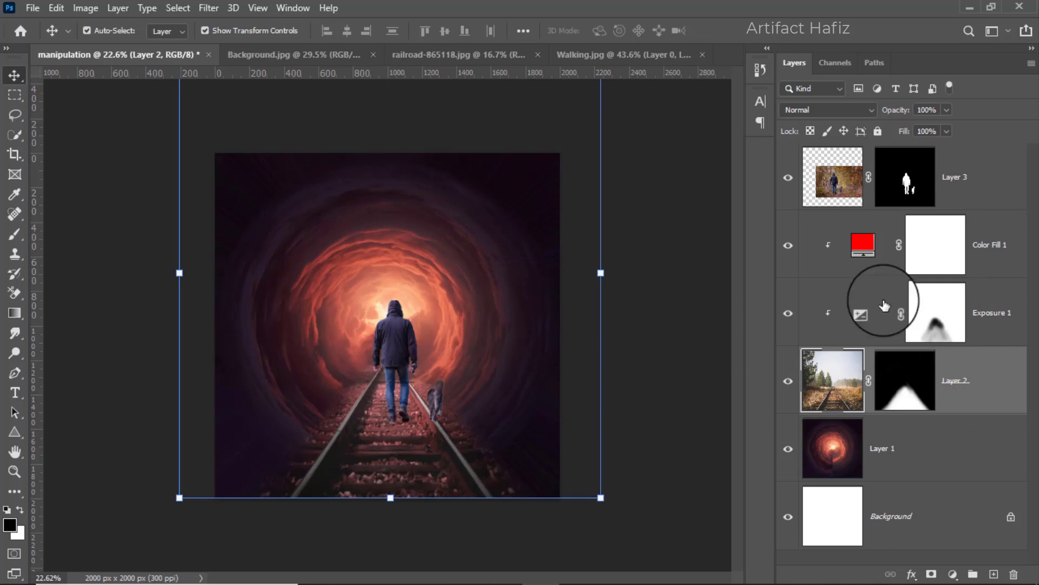
pyautogui.keyDown('shift'); pyautogui.click(996, 247); pyautogui.keyUp('shift')
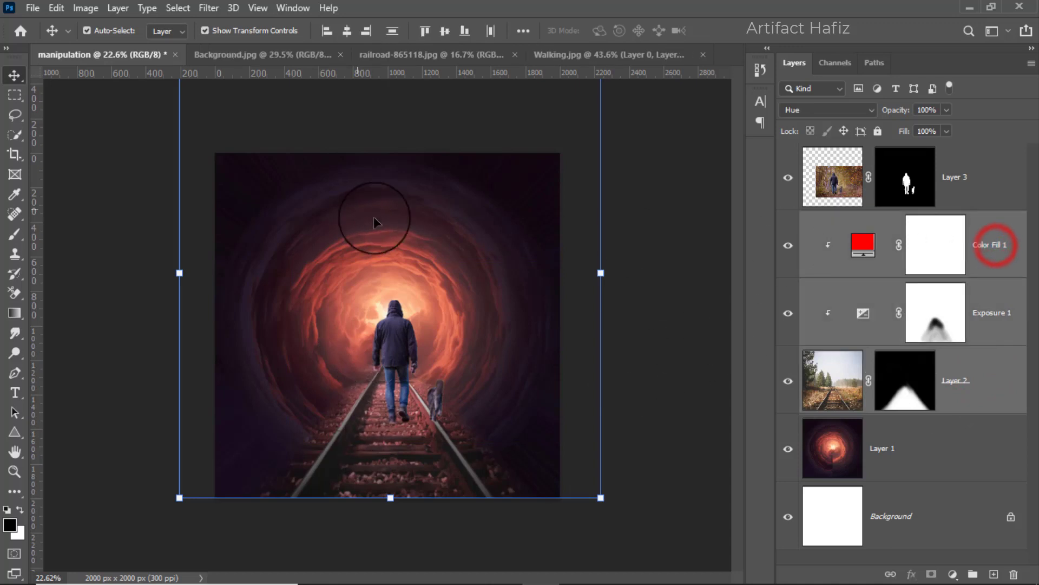
pyautogui.scroll(-2, 409, 251)
pyautogui.hotkey('ctrl', 't')
pyautogui.moveTo(394, 132); pyautogui.dragTo(391, 158)
pyautogui.hotkey('ctrl', 'z')
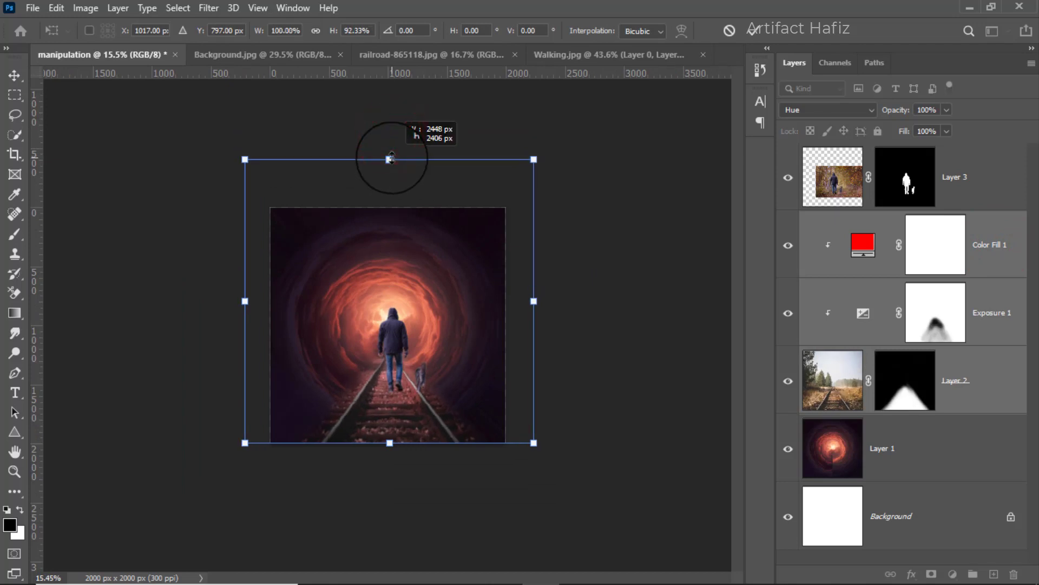
pyautogui.scroll(2, 397, 309)
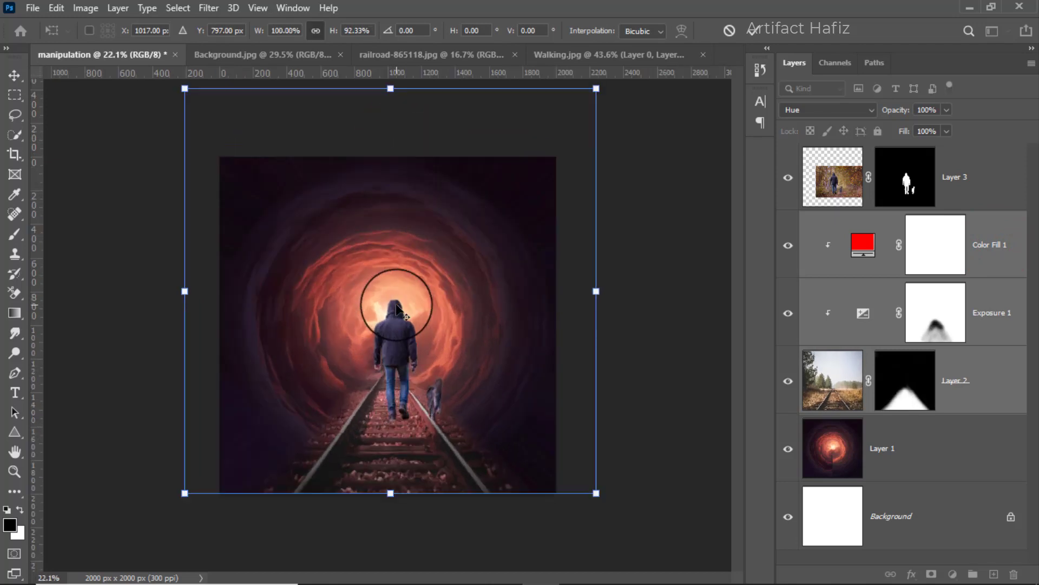
pyautogui.scroll(-2, 397, 310)
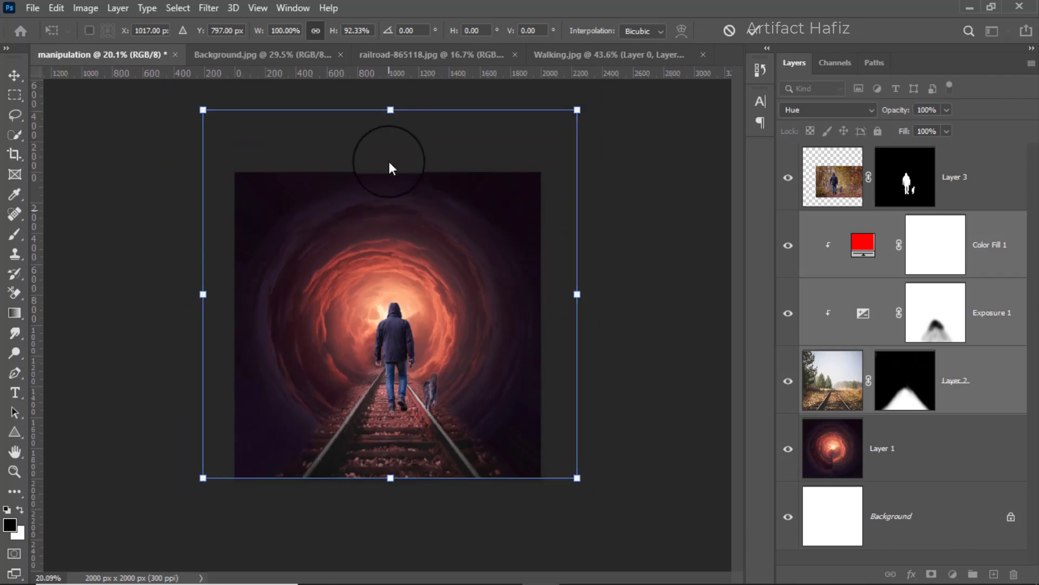
pyautogui.moveTo(390, 111); pyautogui.dragTo(392, 92)
pyautogui.click(756, 30)
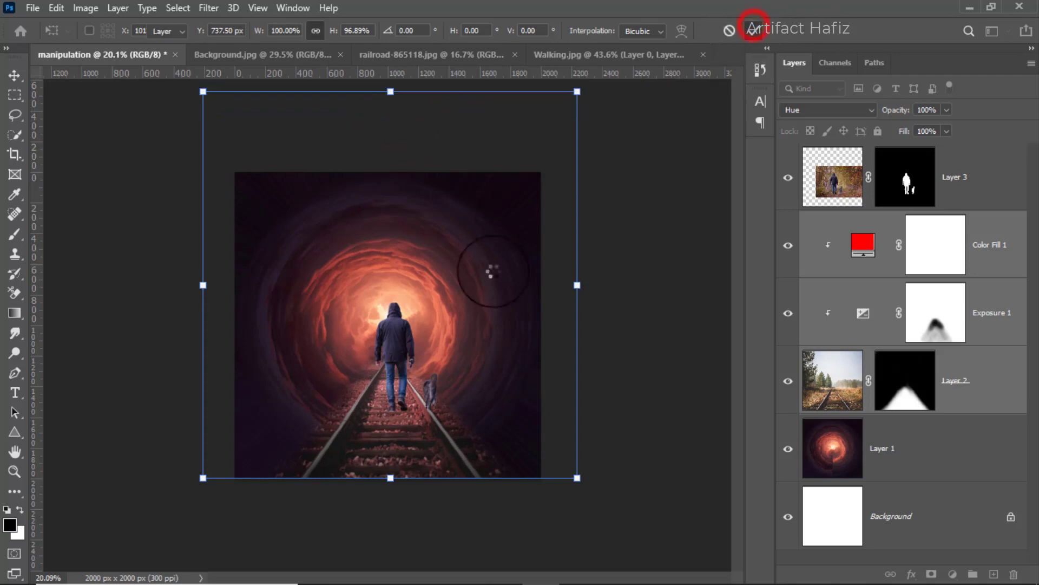
# Move the man and dog layer slightly left so the man walks along the middle of the track.
pyautogui.scroll(2, 417, 371)
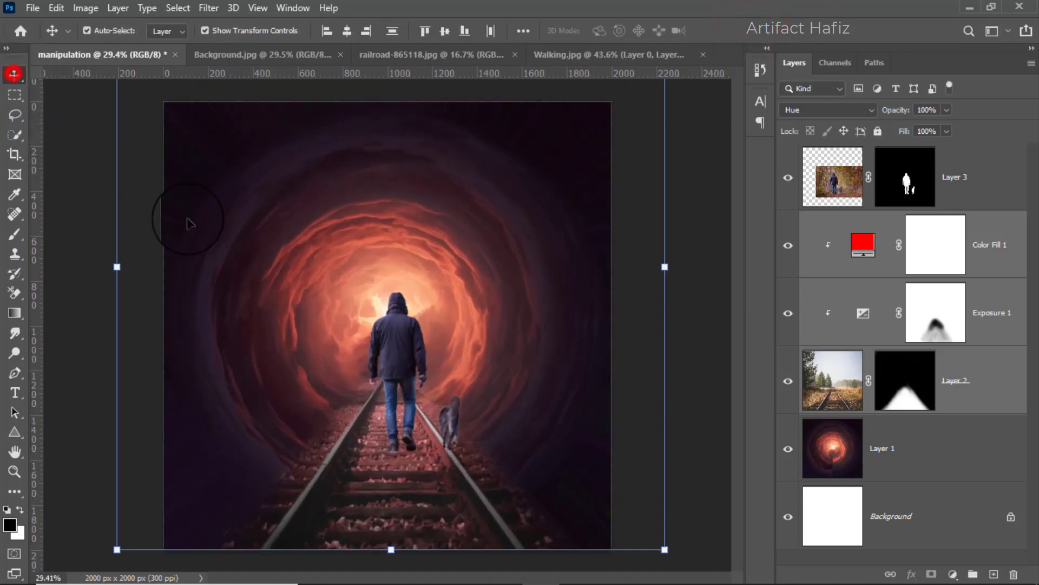
pyautogui.click(396, 341)
pyautogui.scroll(1, 401, 375)
pyautogui.moveTo(408, 381); pyautogui.dragTo(399, 382)
pyautogui.scroll(-2, 420, 382)
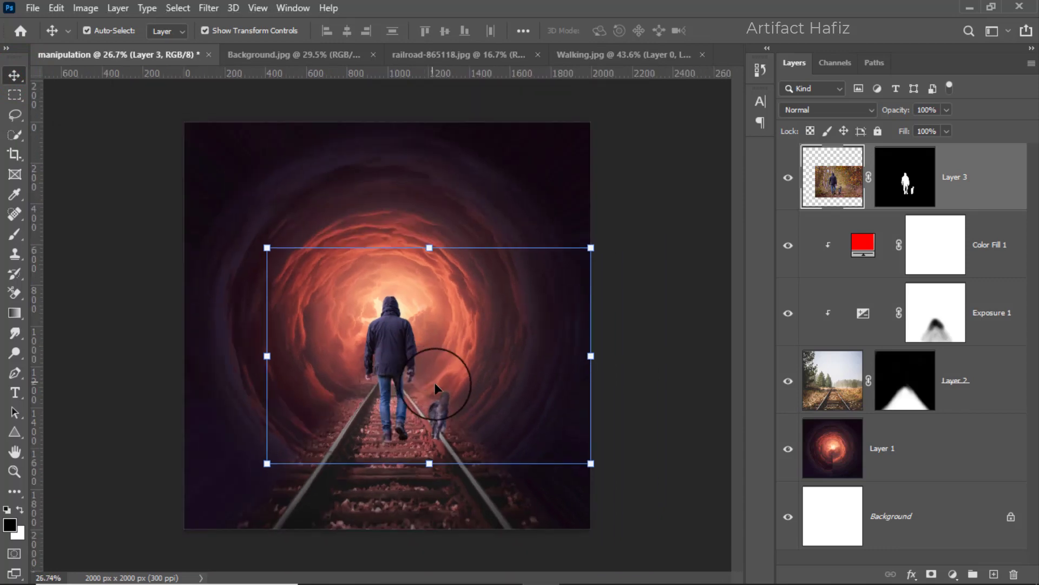
# Enlarge the man and dog proportionally to about 107.83% and reposition them on the track.
pyautogui.moveTo(592, 354); pyautogui.dragTo(607, 355)
pyautogui.moveTo(414, 404)
pyautogui.mouseDown()
pyautogui.moveTo(409, 417)
pyautogui.moveTo(409, 404)
pyautogui.mouseUp()
pyautogui.scroll(4, 398, 432)
pyautogui.scroll(3, 398, 433)
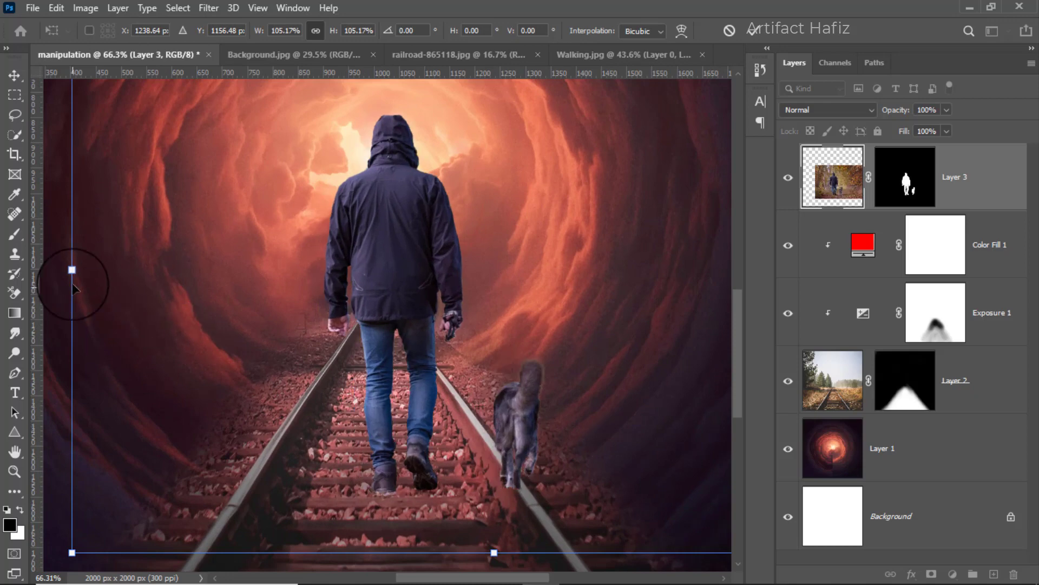
pyautogui.moveTo(72, 272); pyautogui.dragTo(51, 271)
pyautogui.moveTo(383, 347); pyautogui.dragTo(398, 332)
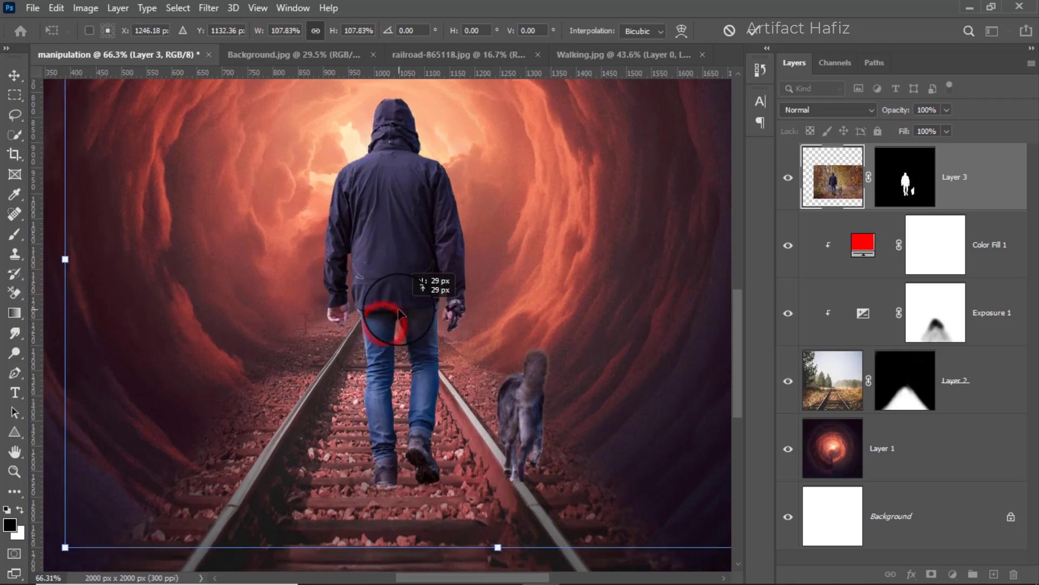
pyautogui.scroll(-5, 398, 338)
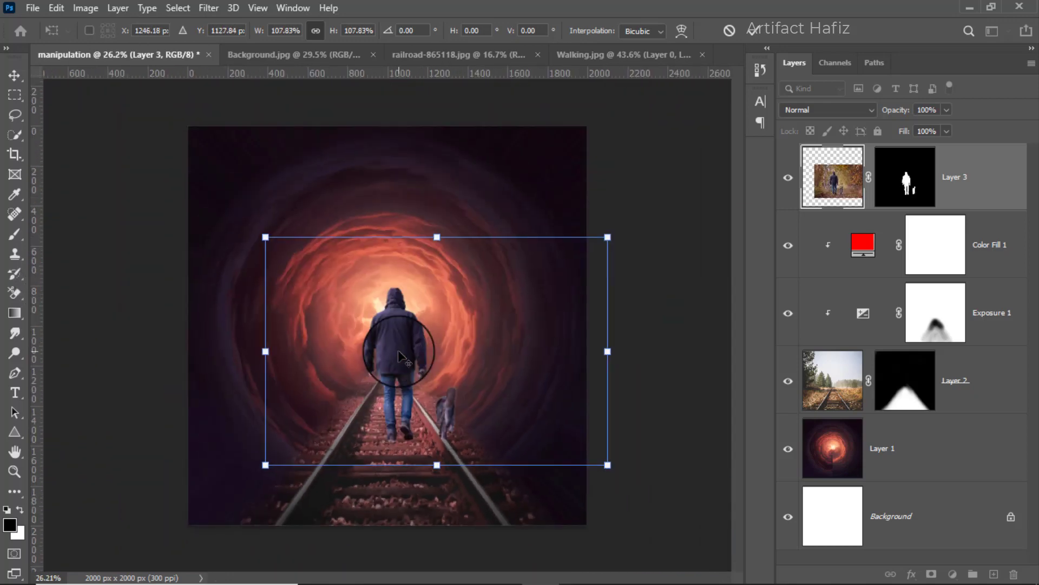
# Scale the man and dog down proportionally to about 90.74%, reposition the man between the rails and apply the transform.
pyautogui.scroll(3, 430, 408)
pyautogui.scroll(-3, 430, 408)
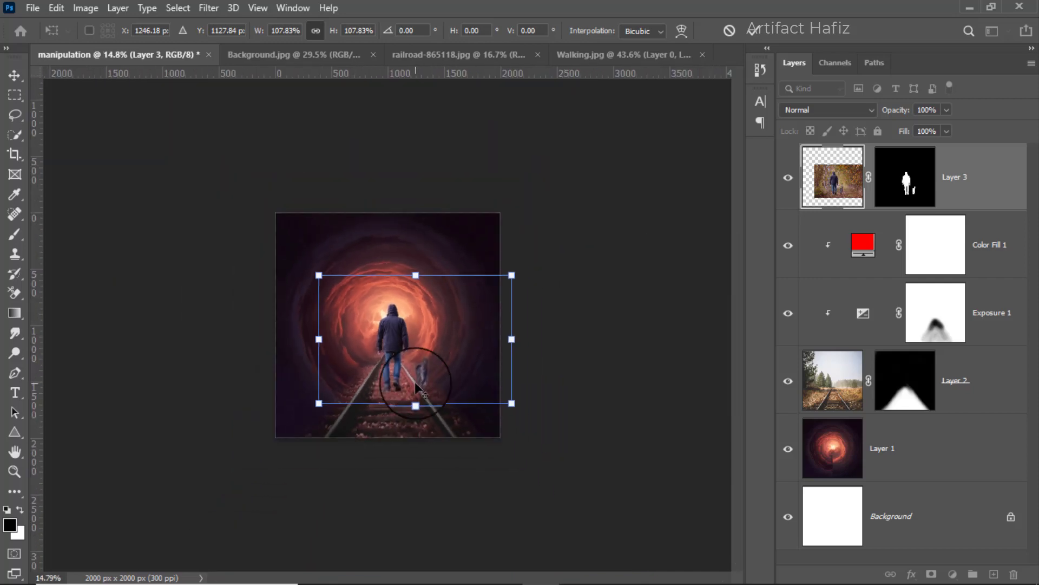
pyautogui.scroll(2, 415, 381)
pyautogui.scroll(1, 413, 378)
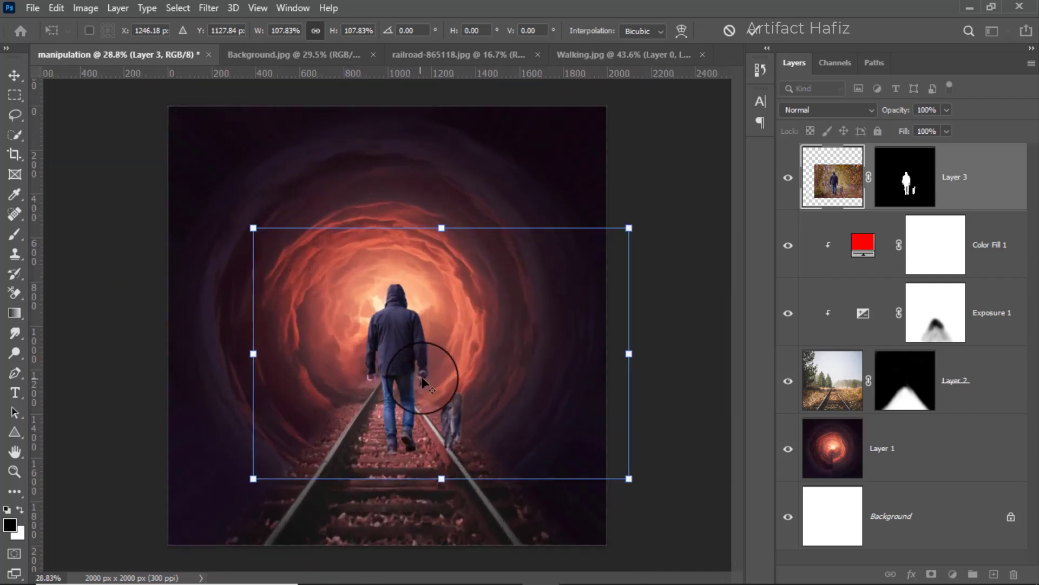
pyautogui.scroll(1, 425, 382)
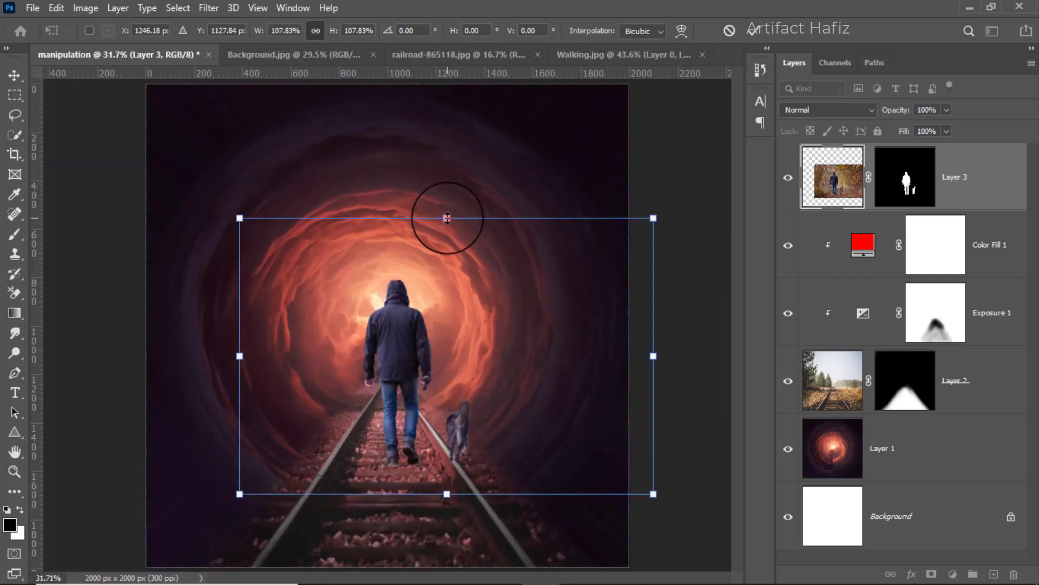
pyautogui.moveTo(448, 218); pyautogui.dragTo(443, 262)
pyautogui.moveTo(396, 368); pyautogui.dragTo(386, 347)
pyautogui.scroll(2, 405, 422)
pyautogui.scroll(-4, 406, 428)
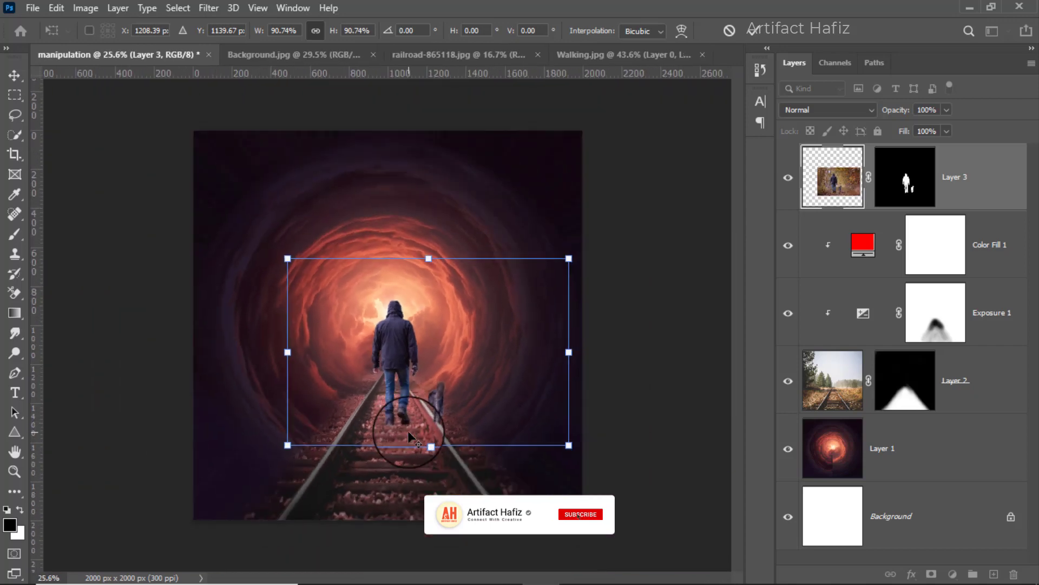
pyautogui.scroll(4, 408, 431)
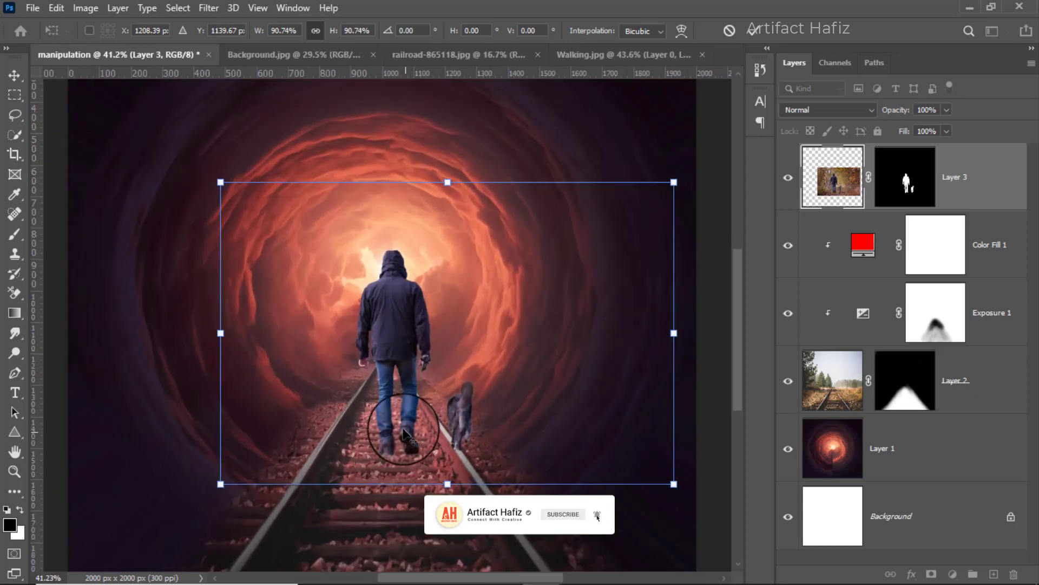
pyautogui.scroll(-3, 405, 430)
pyautogui.scroll(-3, 404, 430)
pyautogui.scroll(3, 405, 429)
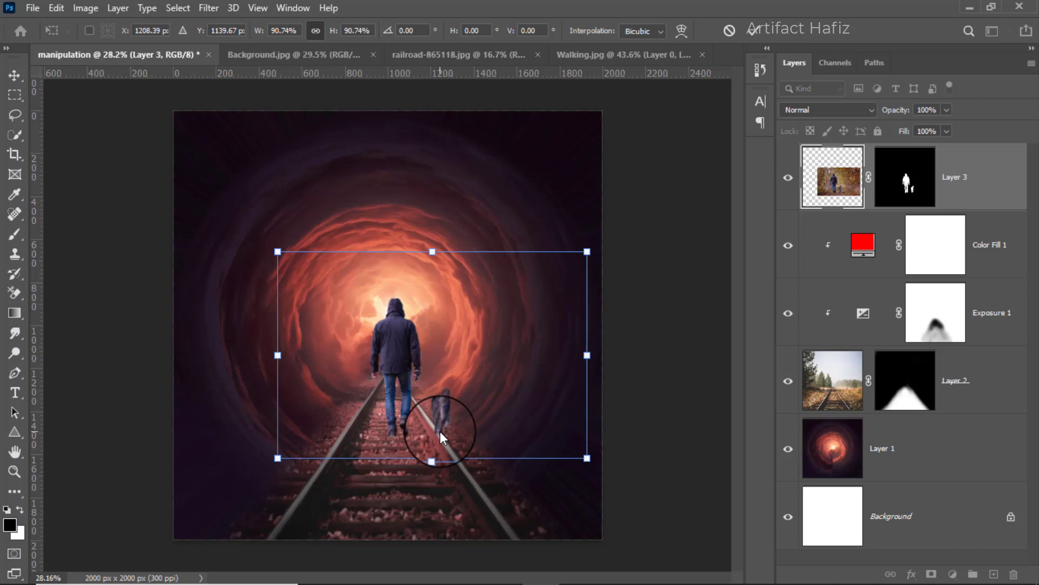
pyautogui.click(749, 25)
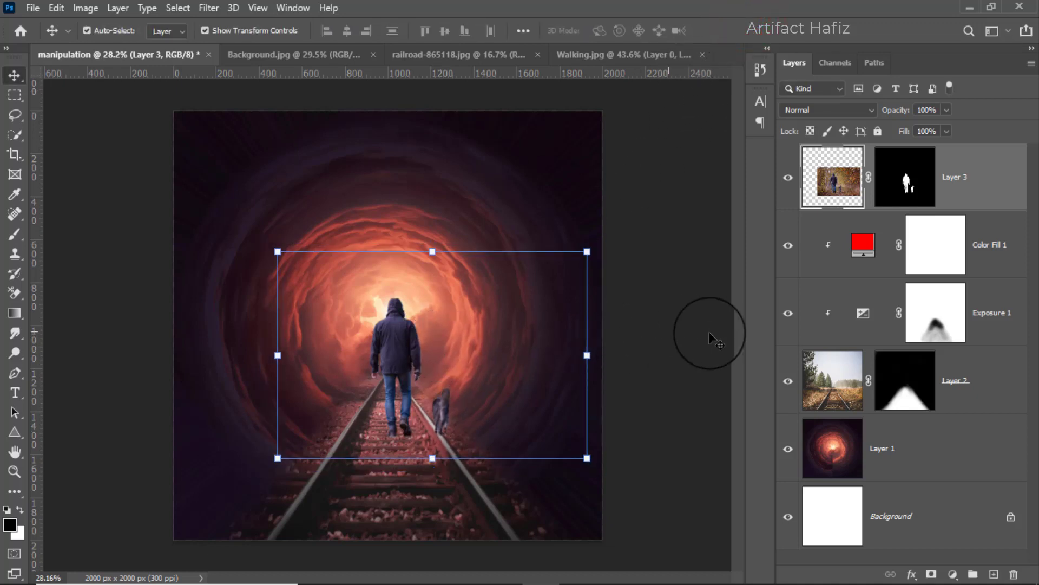
# Add an Exposure adjustment above Layer 3, clip it to that layer and set its exposure to -1.61.
pyautogui.click(968, 177)
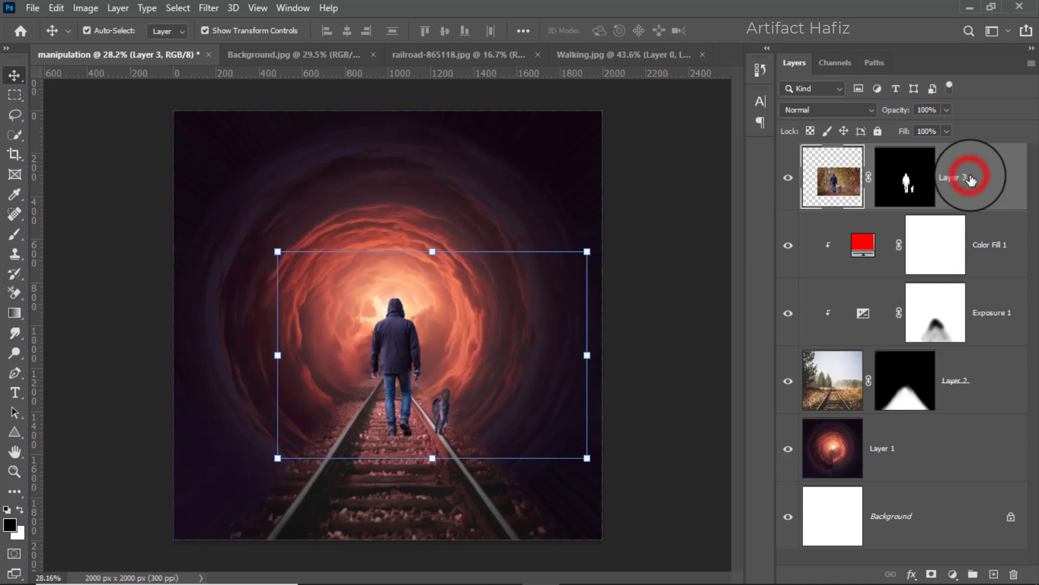
pyautogui.click(951, 575)
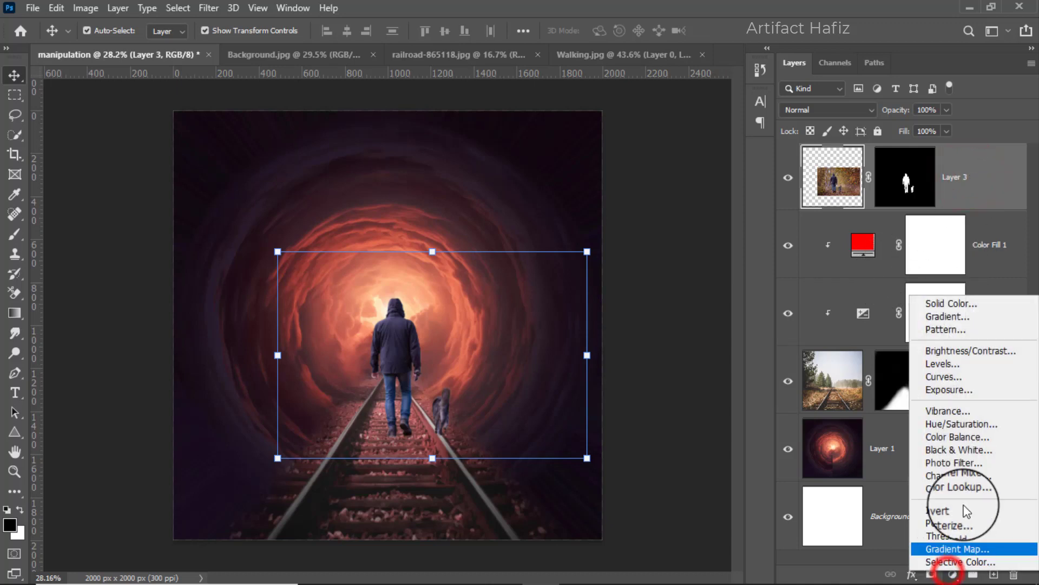
pyautogui.click(949, 389)
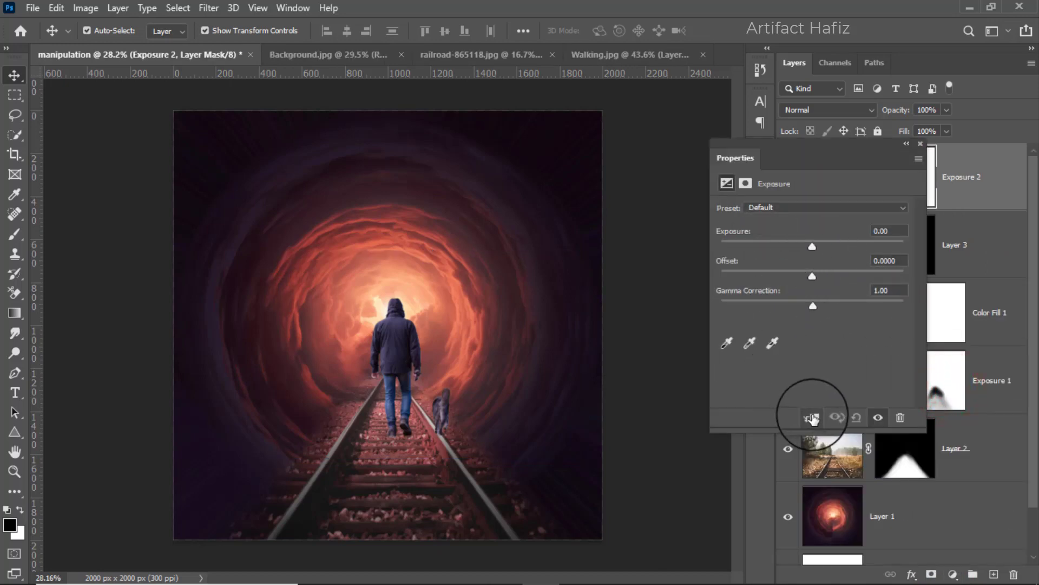
pyautogui.click(812, 417)
pyautogui.moveTo(812, 246); pyautogui.dragTo(790, 249)
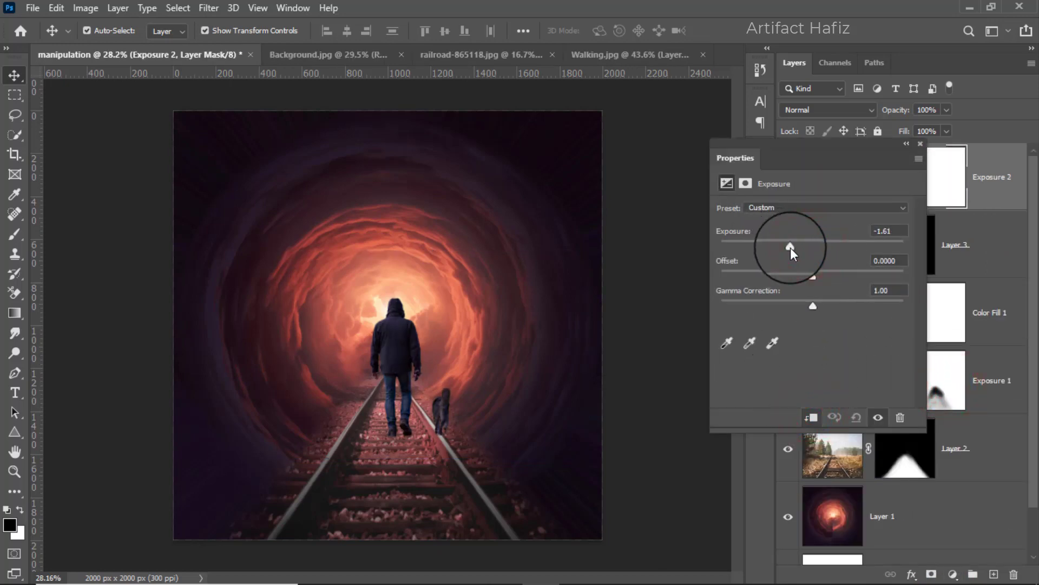
pyautogui.click(920, 143)
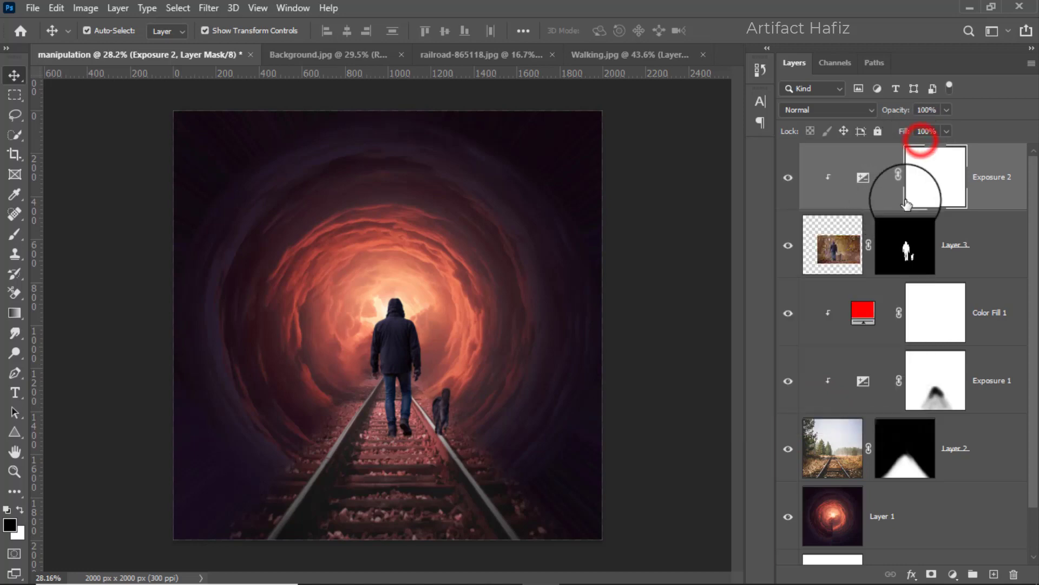
# Paint black on the Exposure 2 mask over the man's head and upper back with a 200 px Soft Round brush at 21% opacity.
pyautogui.click(941, 173)
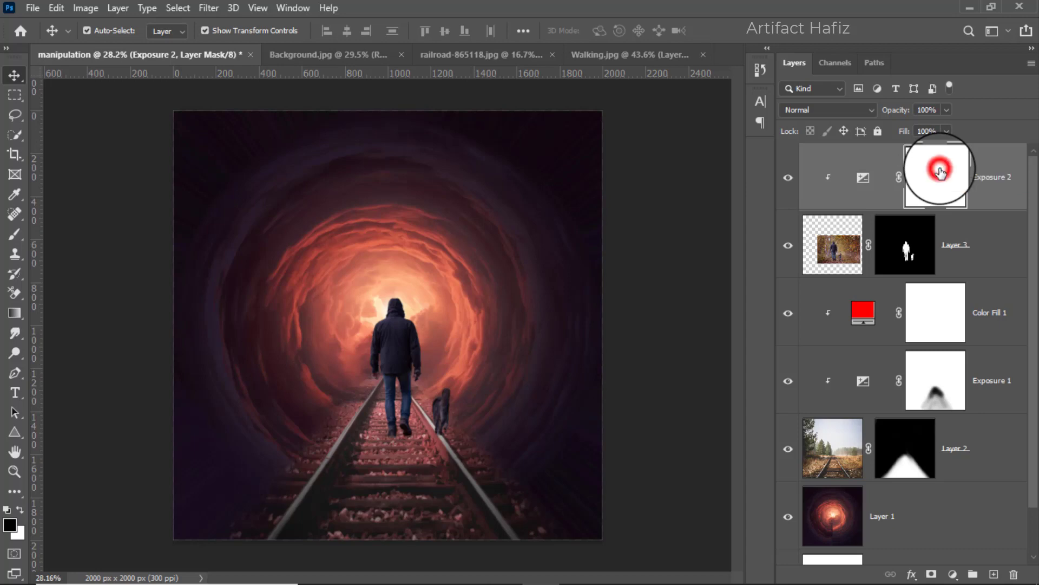
pyautogui.click(15, 234)
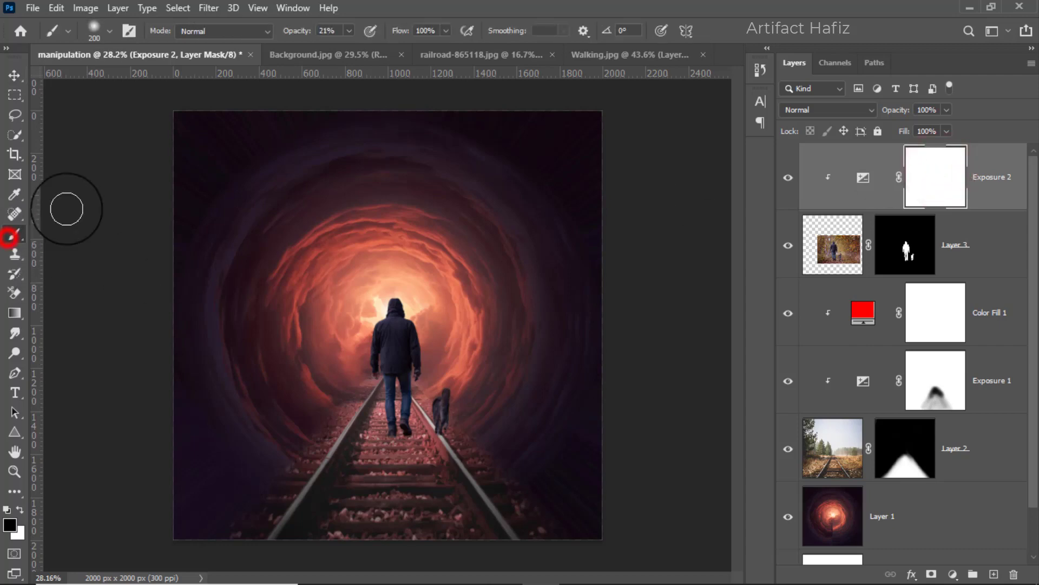
pyautogui.click(95, 30)
pyautogui.click(86, 221)
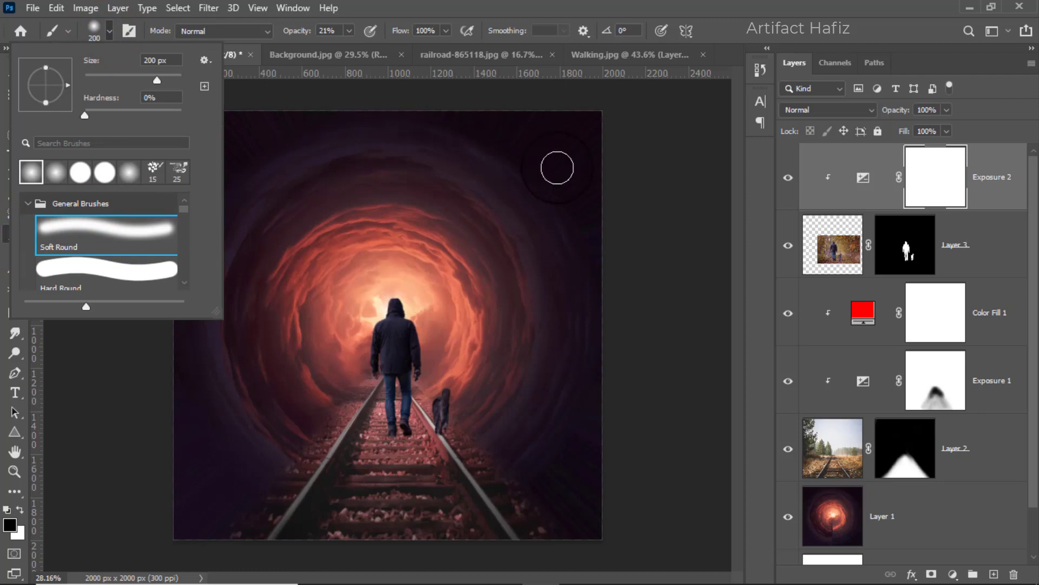
pyautogui.click(619, 2)
pyautogui.moveTo(390, 301); pyautogui.dragTo(398, 339)
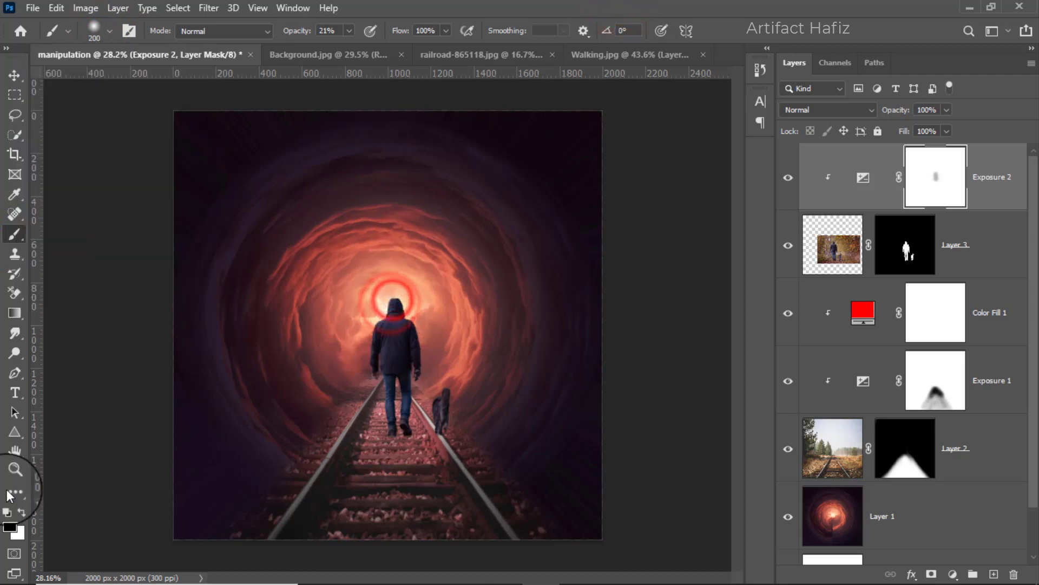
# Enlarge the brush to 300 px, raise its opacity to 49% and paint the Exposure 2 mask over the man's back and the dog.
pyautogui.press(']')
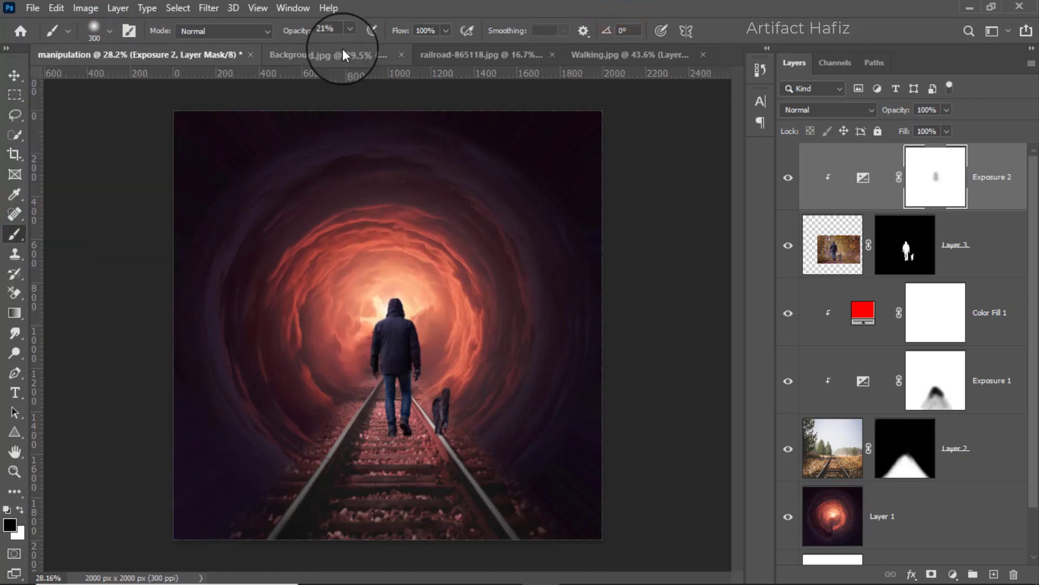
pyautogui.click(349, 31)
pyautogui.moveTo(348, 48); pyautogui.dragTo(368, 49)
pyautogui.press(']')
pyautogui.moveTo(398, 307)
pyautogui.mouseDown()
pyautogui.moveTo(394, 342)
pyautogui.moveTo(406, 306)
pyautogui.moveTo(387, 351)
pyautogui.moveTo(389, 330)
pyautogui.moveTo(448, 392)
pyautogui.moveTo(396, 304)
pyautogui.moveTo(381, 352)
pyautogui.moveTo(397, 391)
pyautogui.moveTo(403, 304)
pyautogui.moveTo(388, 302)
pyautogui.moveTo(379, 336)
pyautogui.moveTo(400, 326)
pyautogui.moveTo(407, 306)
pyautogui.moveTo(408, 355)
pyautogui.mouseUp()
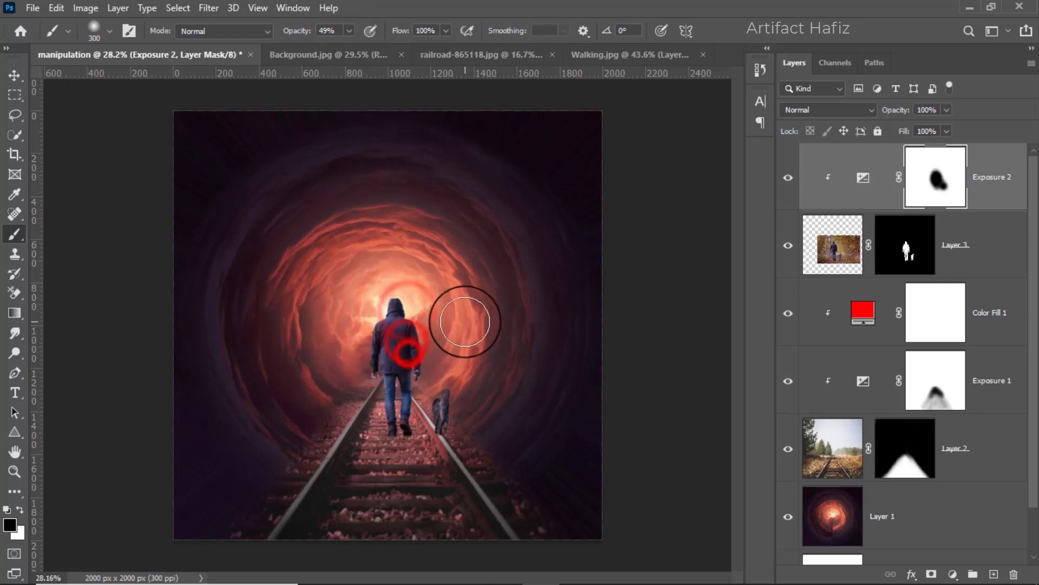
# Create a new empty layer between Color Fill 1 and the man and dog layer.
pyautogui.click(13, 74)
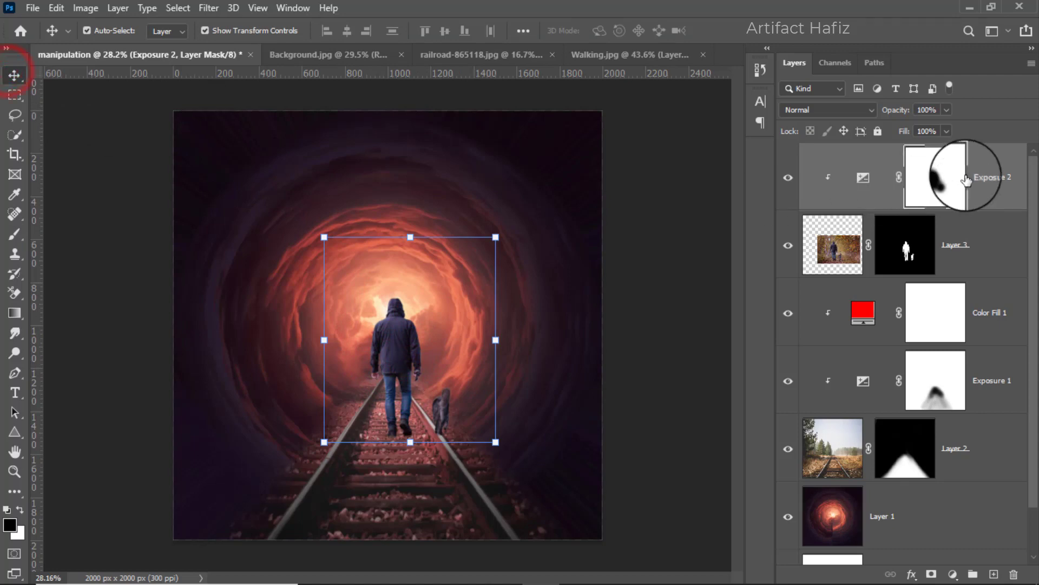
pyautogui.click(986, 177)
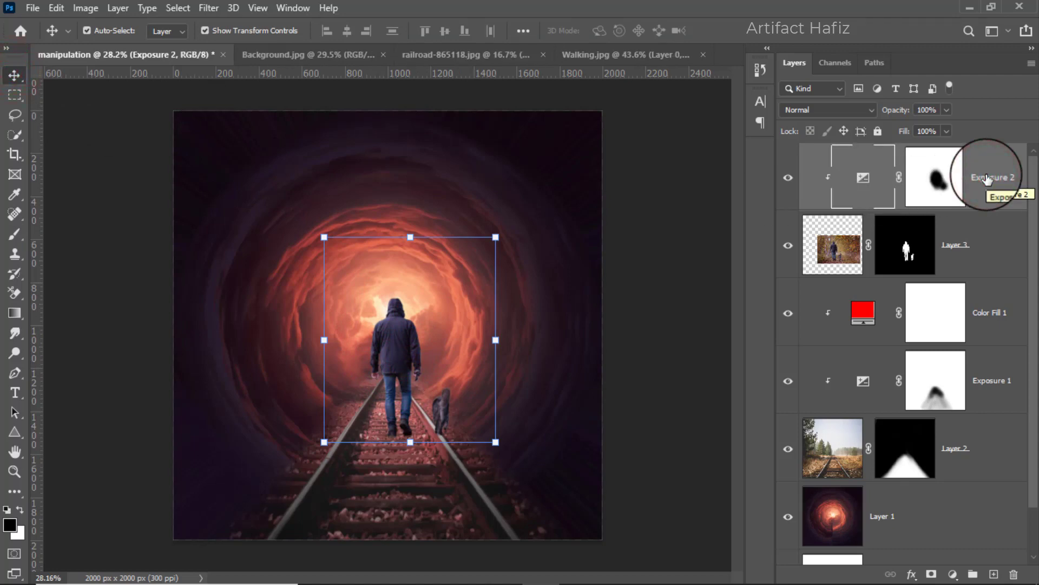
pyautogui.click(988, 238)
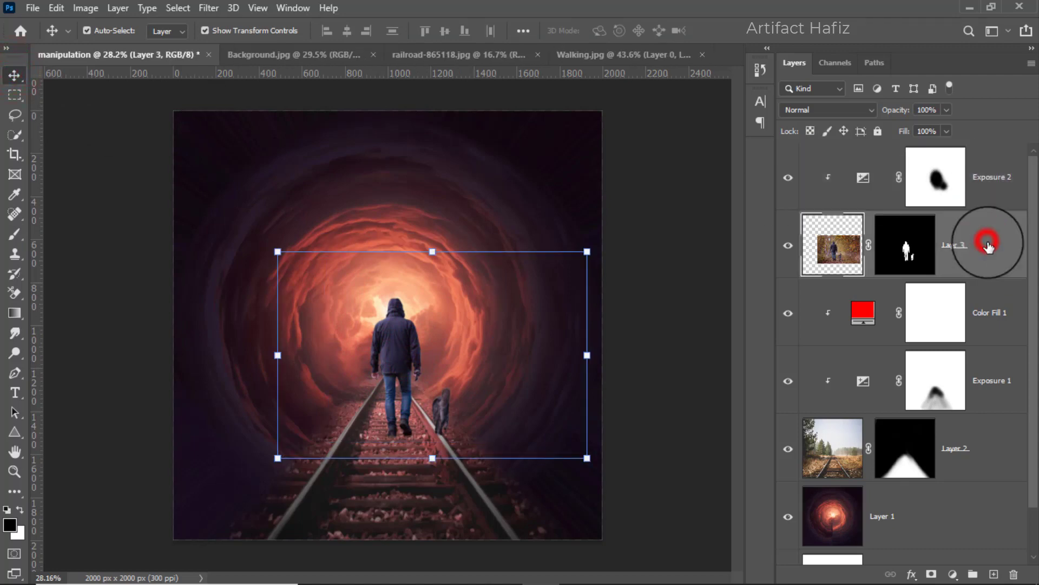
pyautogui.click(991, 295)
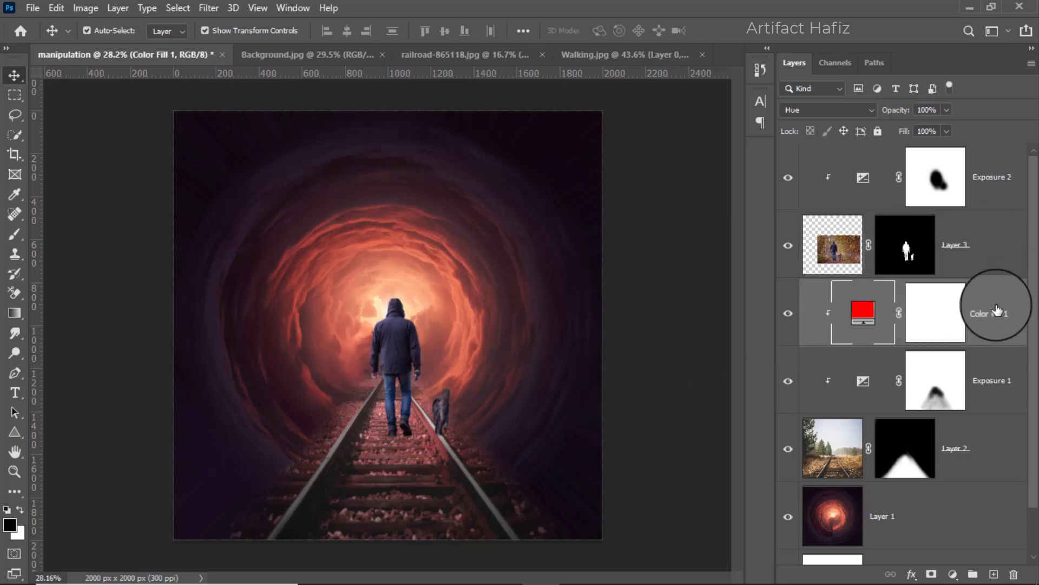
pyautogui.click(994, 574)
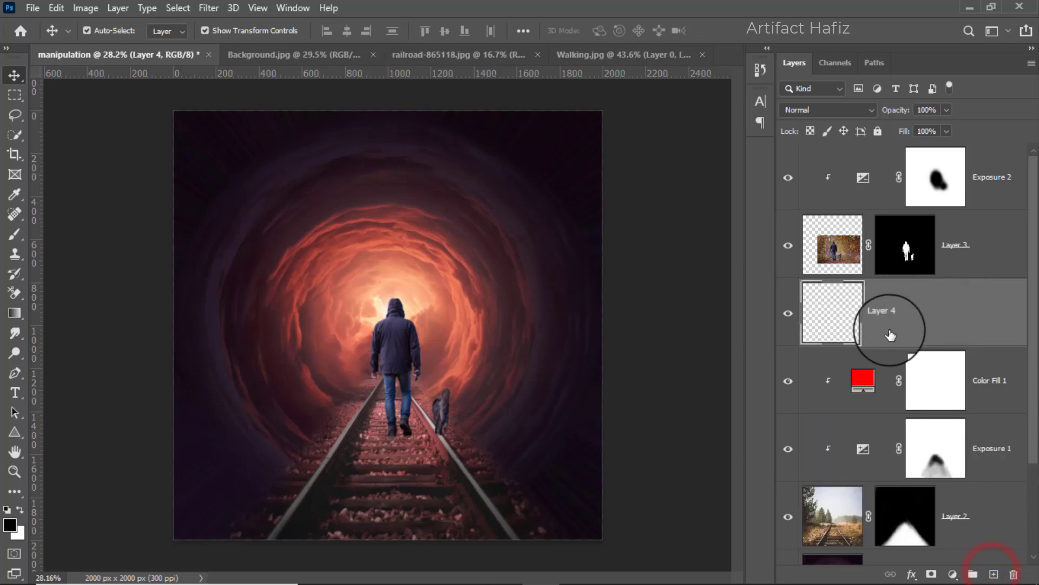
# Paint soft black shadows under the man's shoes on Layer 4 with a 45 px brush at 14% opacity.
pyautogui.click(15, 233)
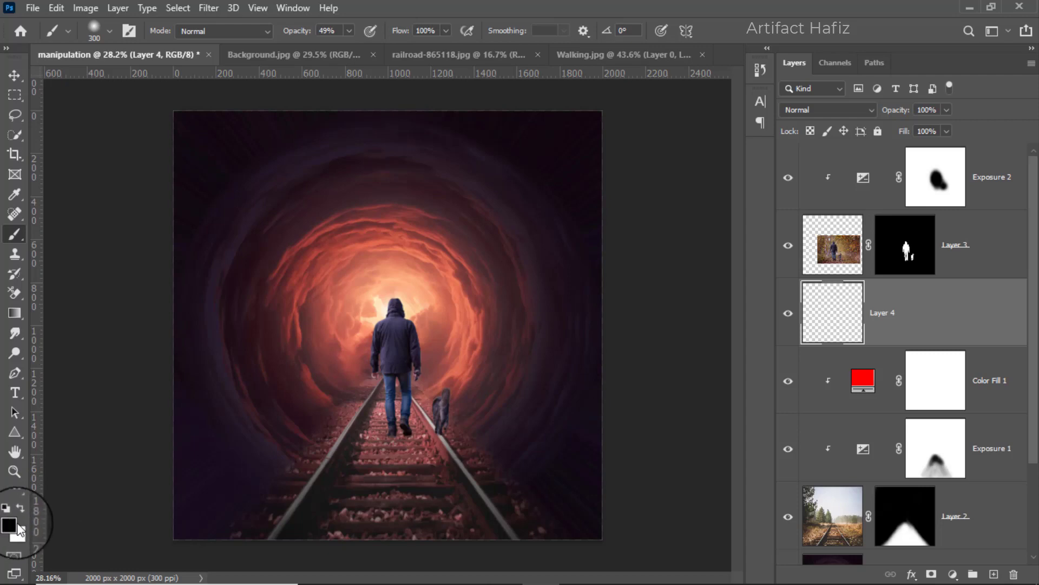
pyautogui.moveTo(348, 35); pyautogui.dragTo(324, 47)
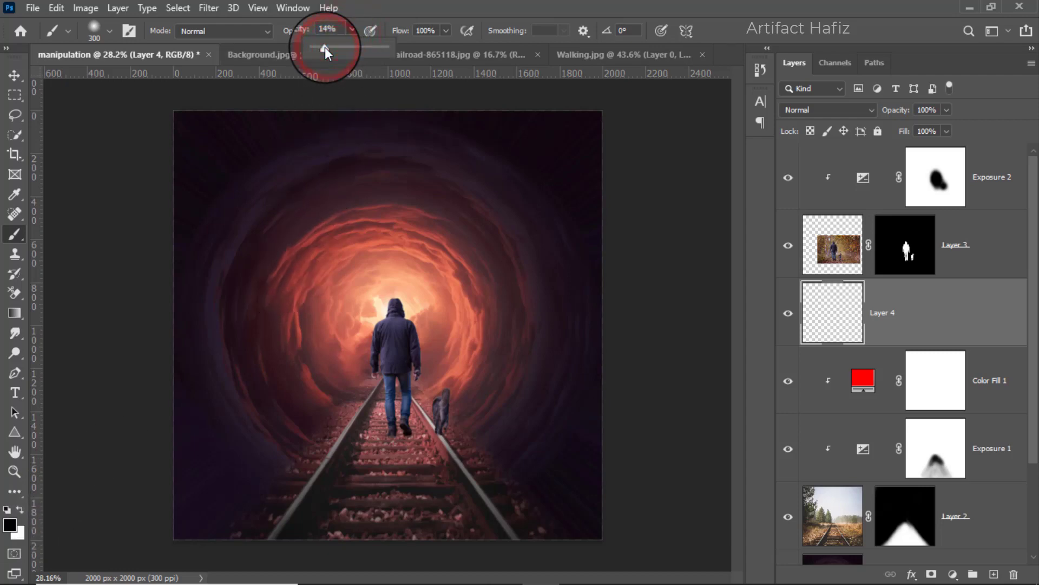
pyautogui.click(404, 462)
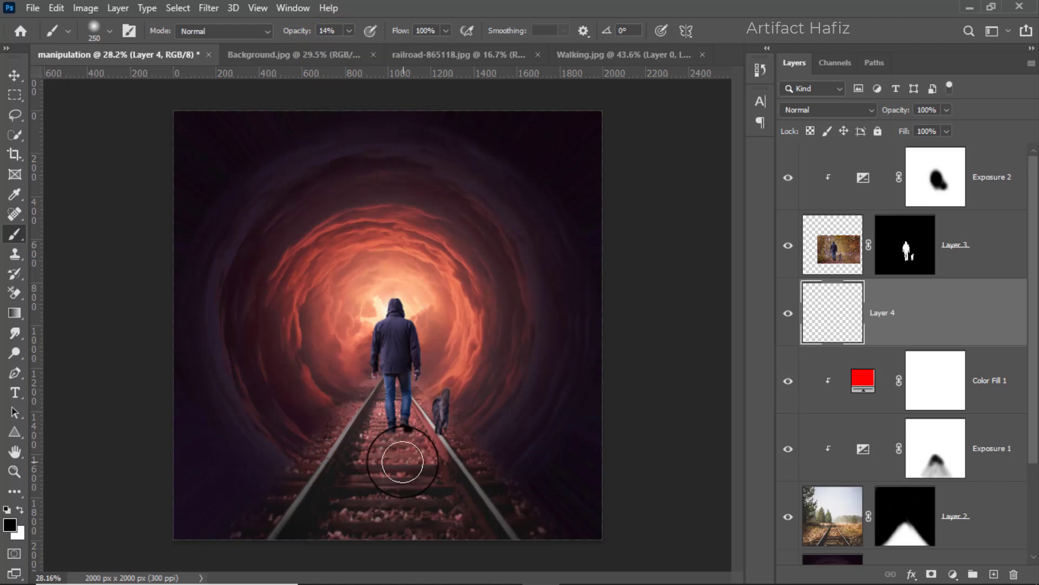
pyautogui.press('[')
pyautogui.press('[')
pyautogui.press('[')
pyautogui.press('[')
pyautogui.press('[')
pyautogui.press('[')
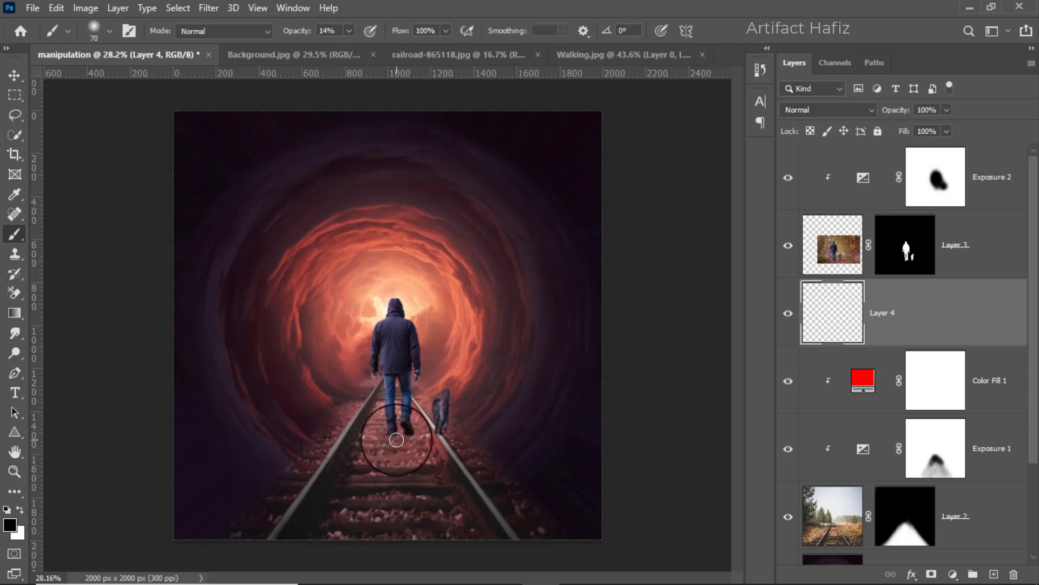
pyautogui.scroll(5, 397, 439)
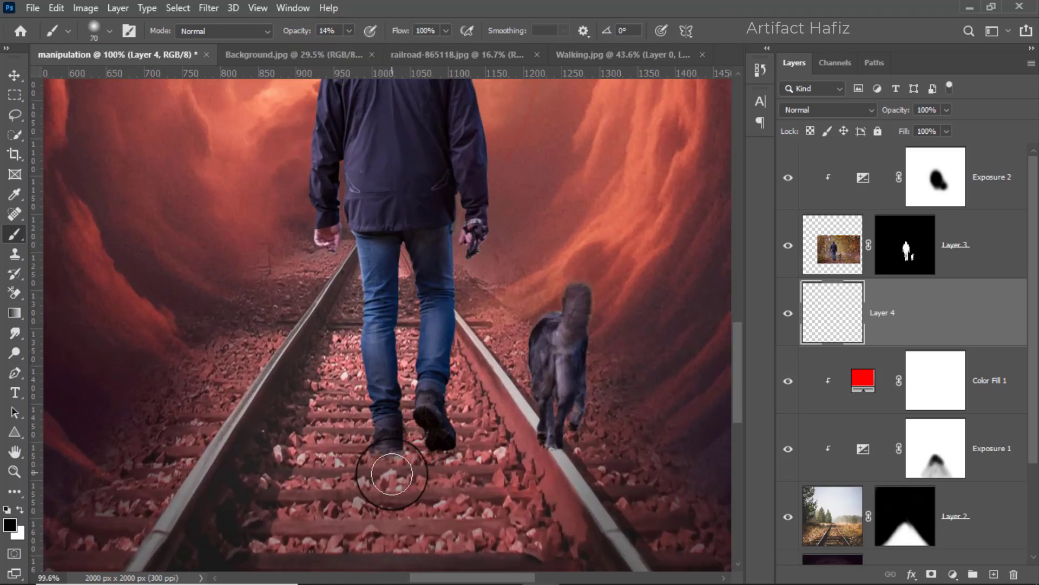
pyautogui.press('[')
pyautogui.press('[')
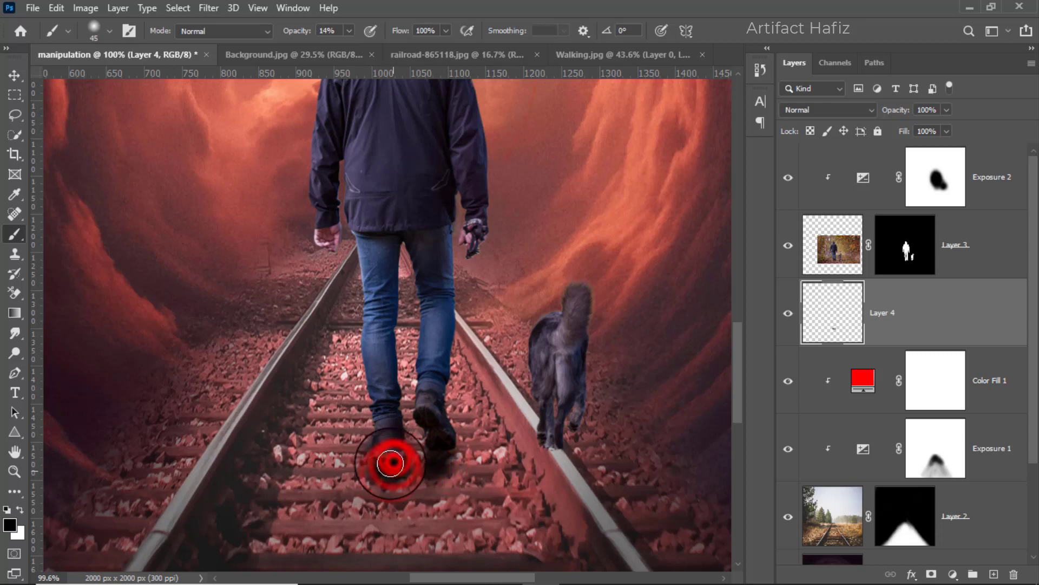
pyautogui.click(441, 451)
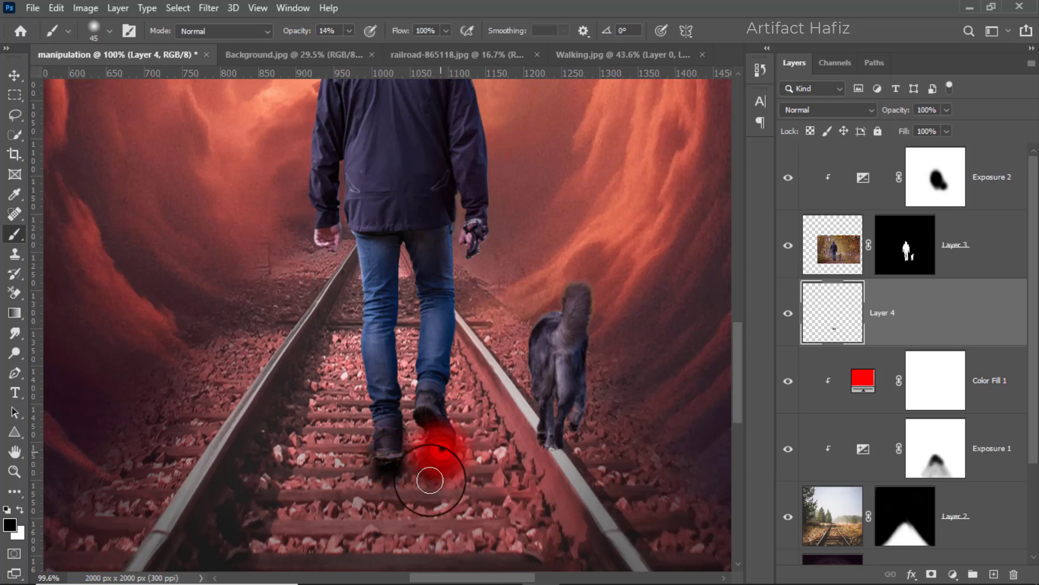
pyautogui.click(388, 469)
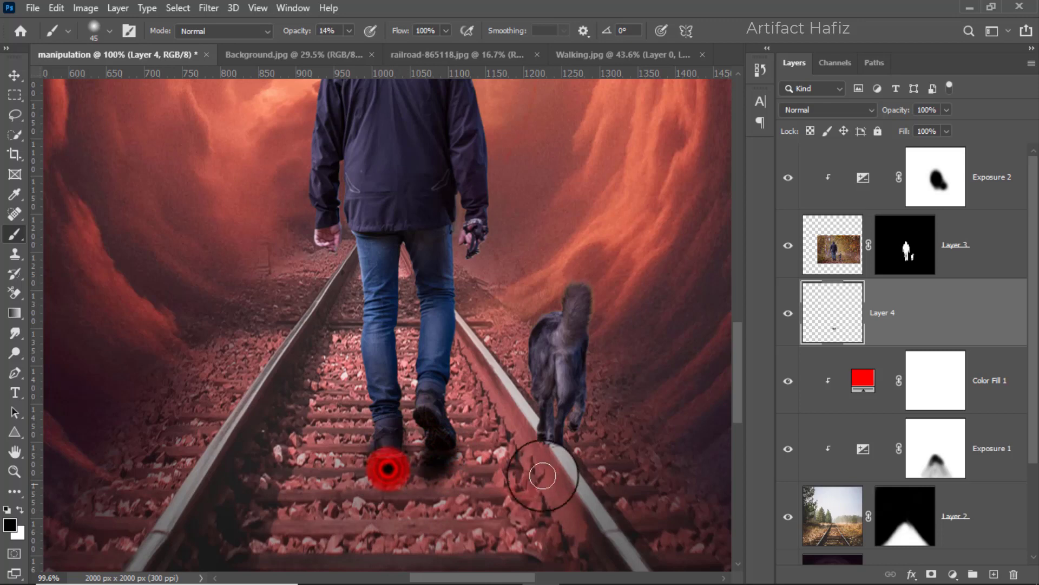
# Paint soft black contact shadows under the dog's paws on Layer 4 with a 30 px brush at 14% opacity.
pyautogui.press('[')
pyautogui.click(552, 445)
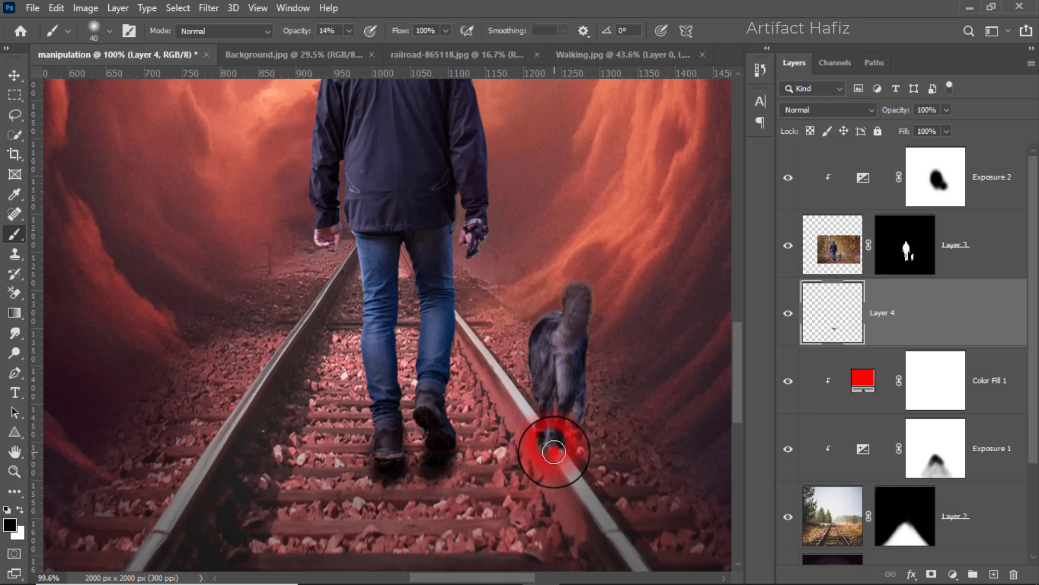
pyautogui.press('[')
pyautogui.press('[')
pyautogui.click(554, 449)
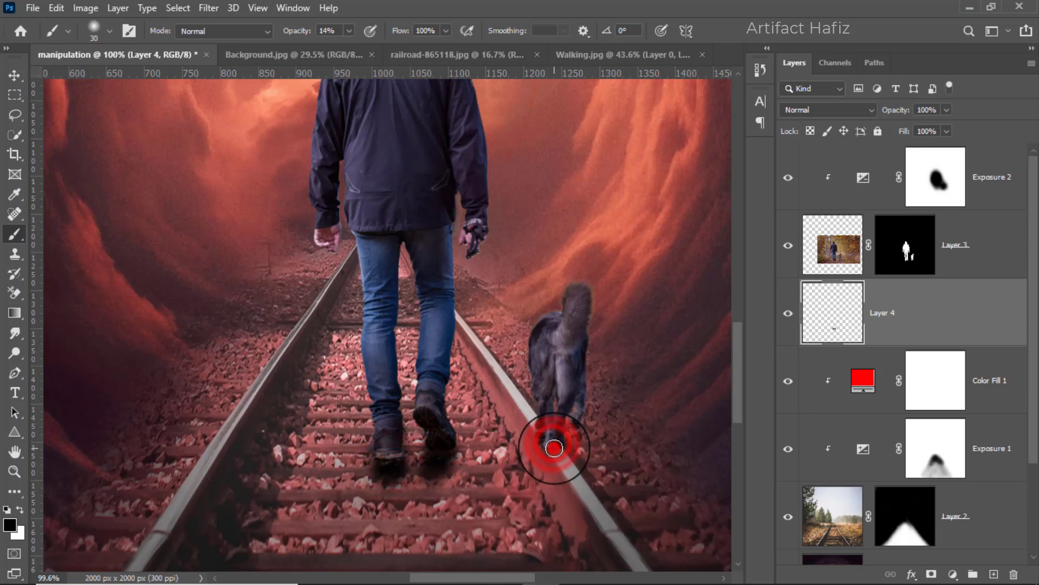
pyautogui.click(548, 441)
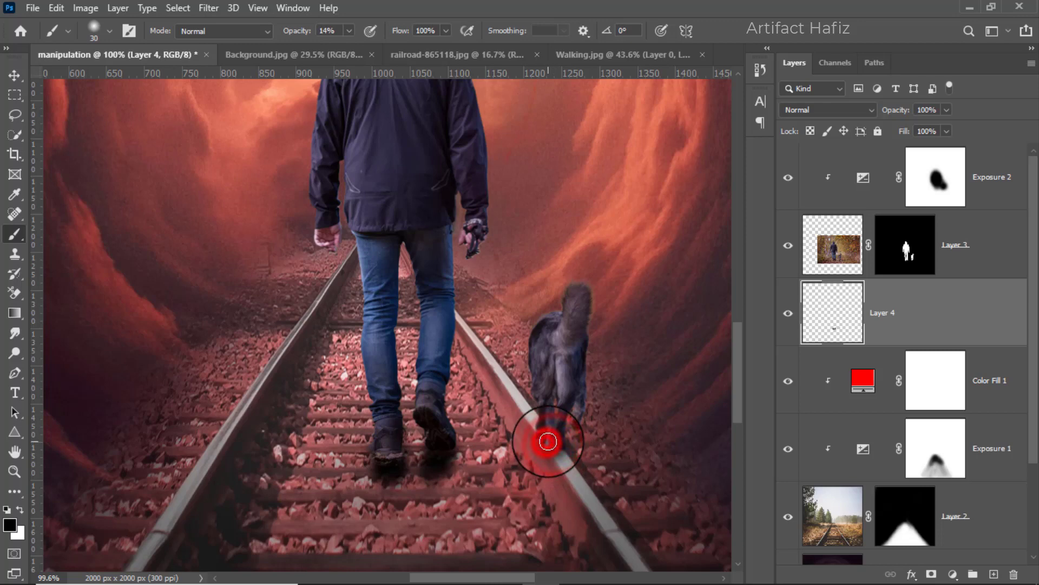
pyautogui.click(557, 443)
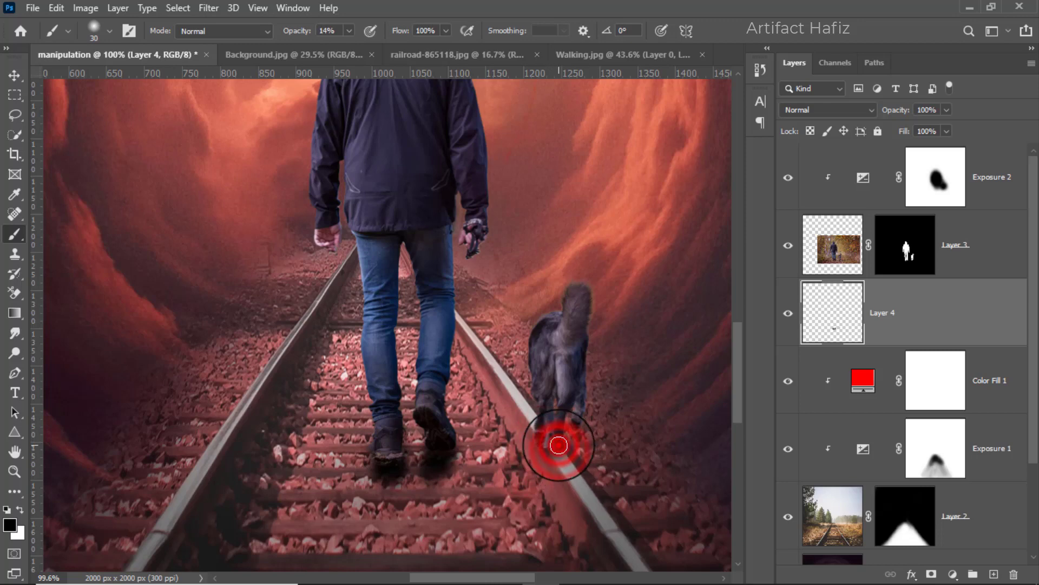
pyautogui.click(555, 449)
pyautogui.click(550, 442)
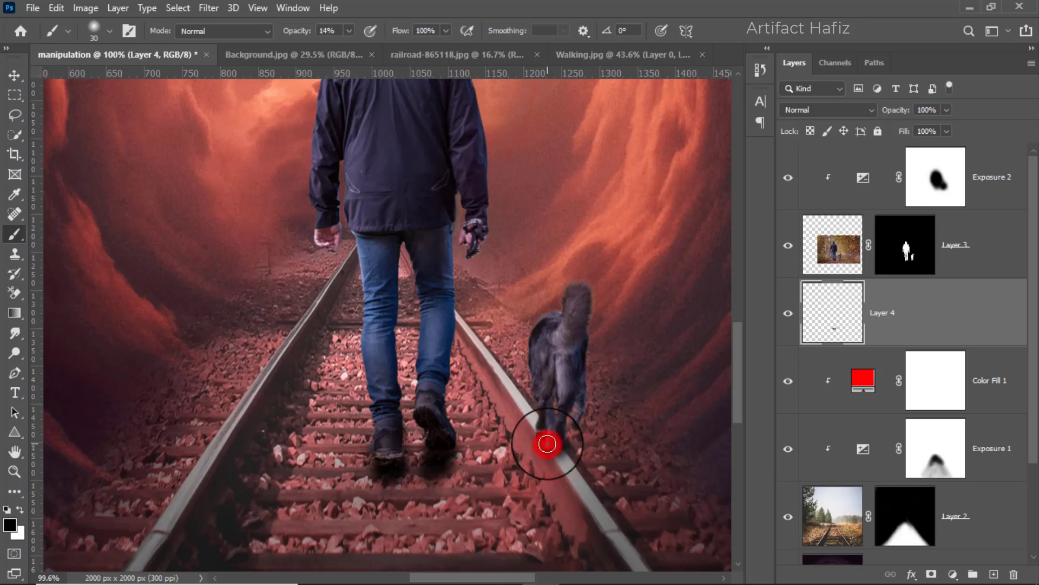
pyautogui.click(566, 466)
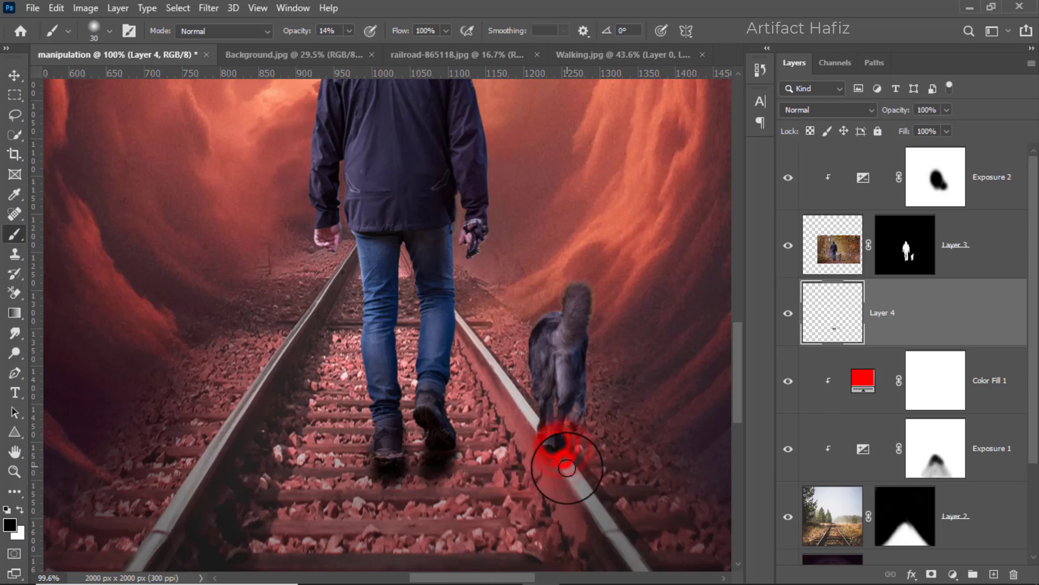
# Create a new empty layer directly above Layer 4, beneath the man and dog layer, ready for brushing.
pyautogui.keyDown('alt'); pyautogui.scroll(-3, 445, 482); pyautogui.keyUp('alt')
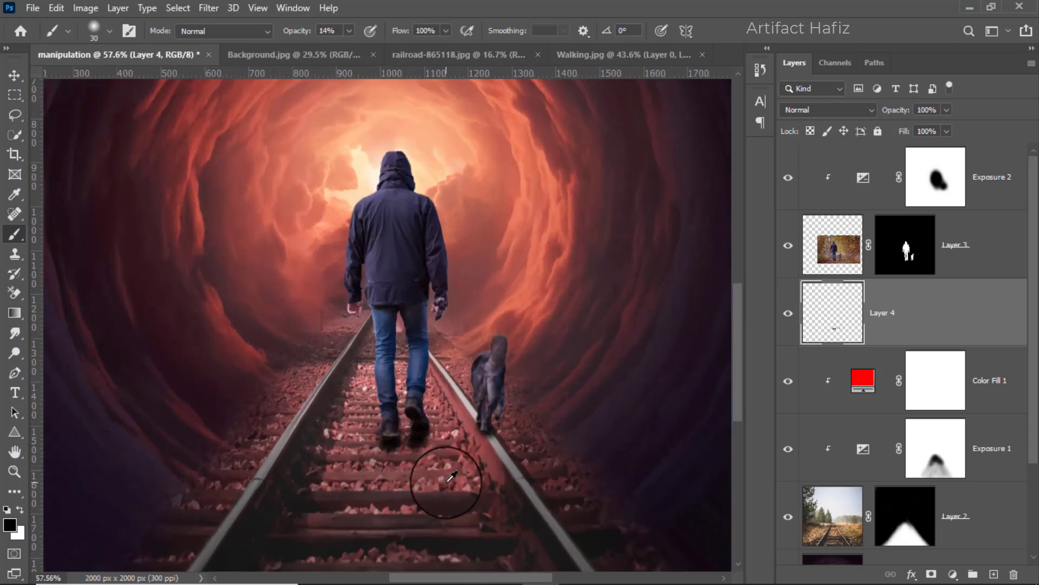
pyautogui.keyDown('alt'); pyautogui.scroll(1, 418, 459); pyautogui.keyUp('alt')
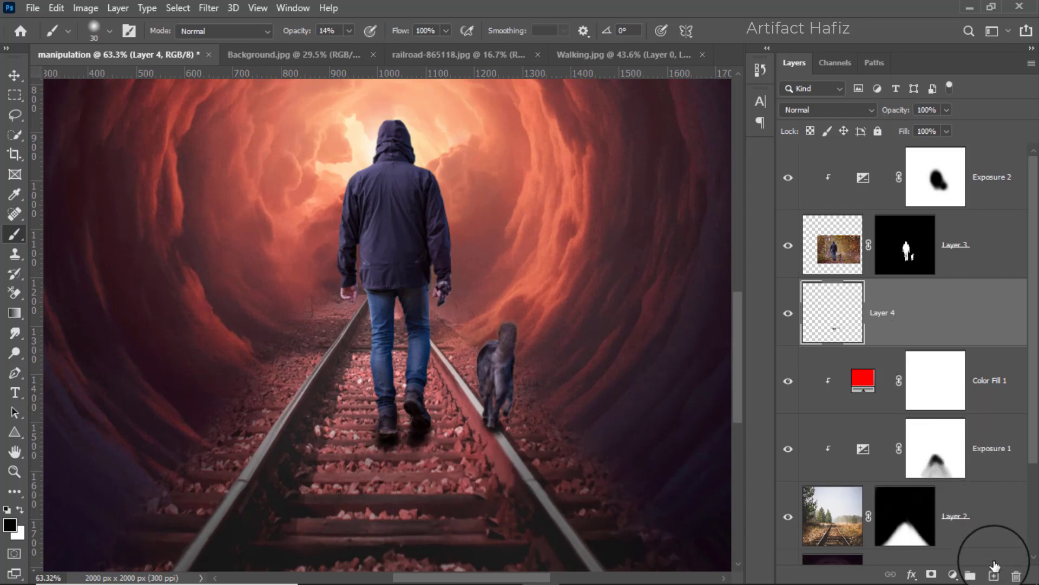
pyautogui.click(994, 574)
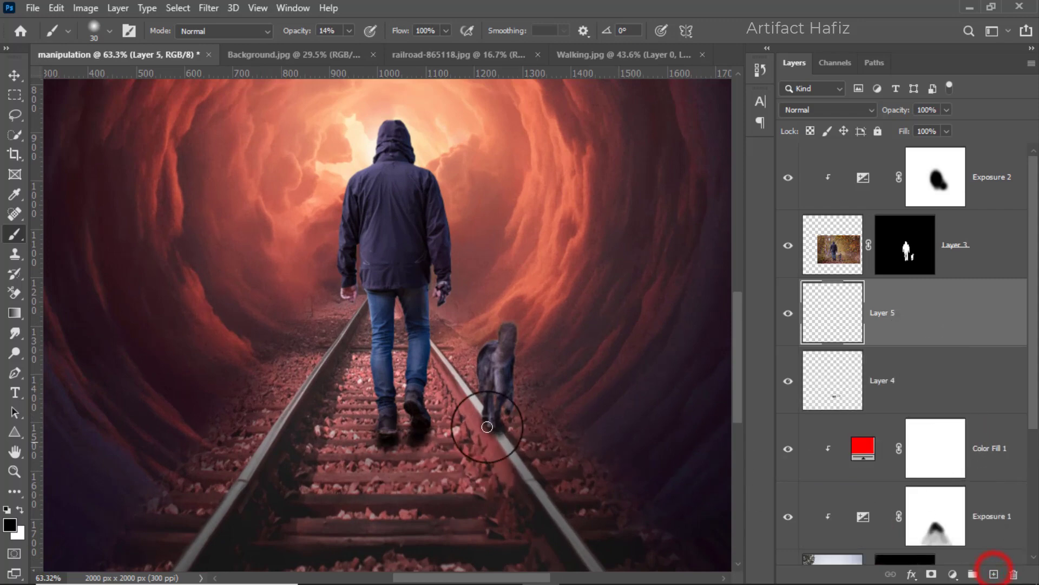
pyautogui.click(14, 234)
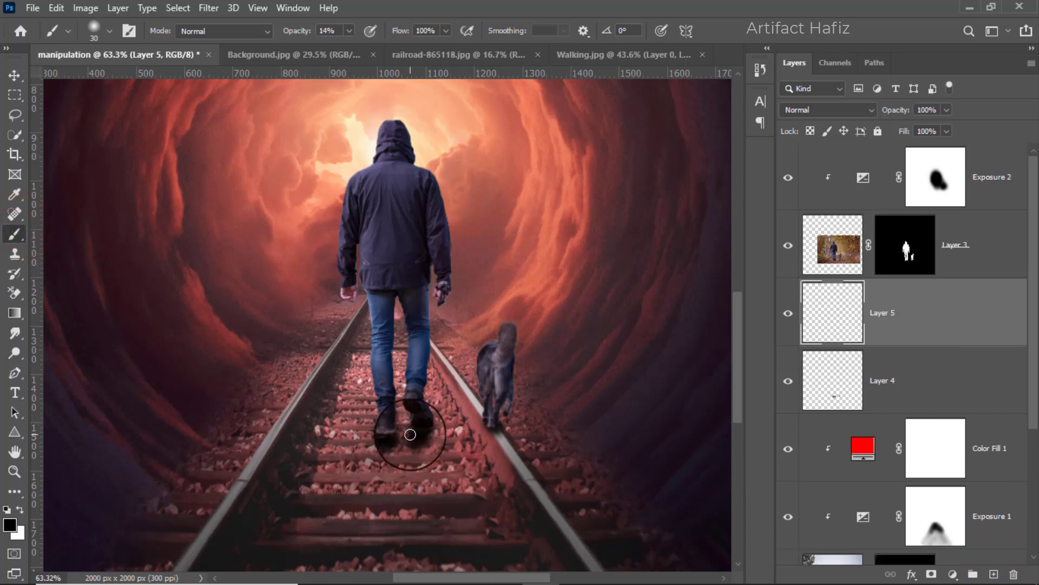
# Paint a broad black shadow on Layer 5 across the track behind the man's feet with a 100 px brush at 14% opacity.
pyautogui.moveTo(410, 434)
pyautogui.mouseDown()
pyautogui.moveTo(399, 429)
pyautogui.moveTo(404, 442)
pyautogui.mouseUp()
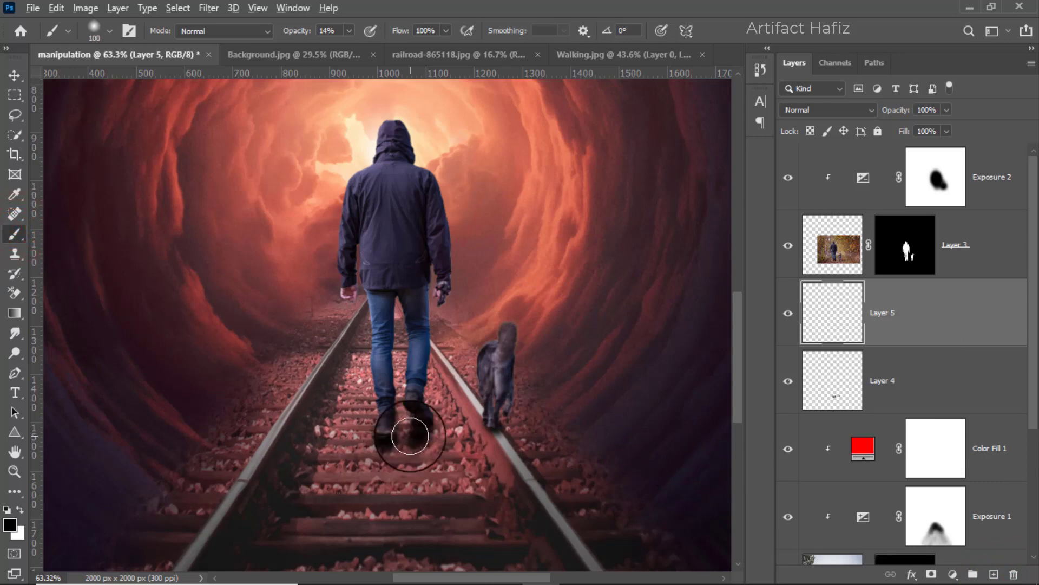
pyautogui.scroll(-2, 411, 431)
pyautogui.moveTo(407, 455); pyautogui.dragTo(405, 366)
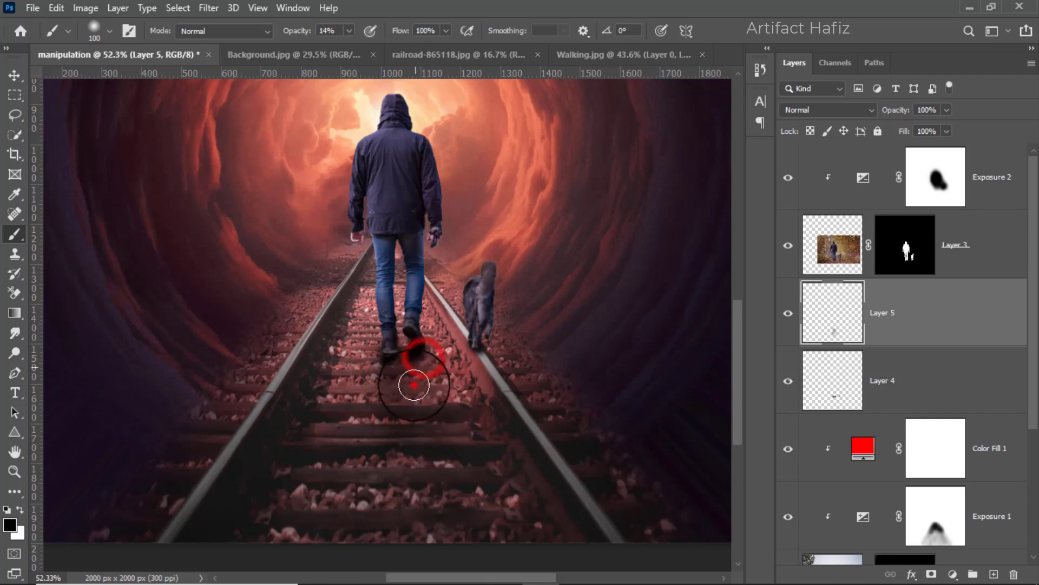
pyautogui.click(382, 373)
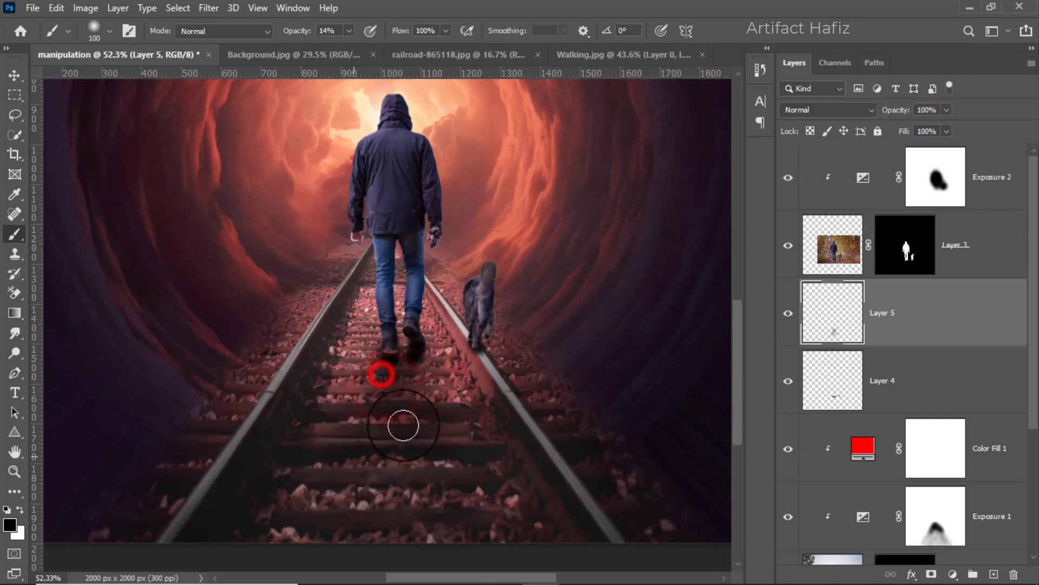
pyautogui.moveTo(411, 364)
pyautogui.mouseDown()
pyautogui.moveTo(421, 478)
pyautogui.moveTo(404, 375)
pyautogui.moveTo(462, 469)
pyautogui.mouseUp()
pyautogui.moveTo(424, 411)
pyautogui.mouseDown()
pyautogui.moveTo(399, 373)
pyautogui.moveTo(458, 469)
pyautogui.mouseUp()
pyautogui.moveTo(417, 375); pyautogui.dragTo(436, 396)
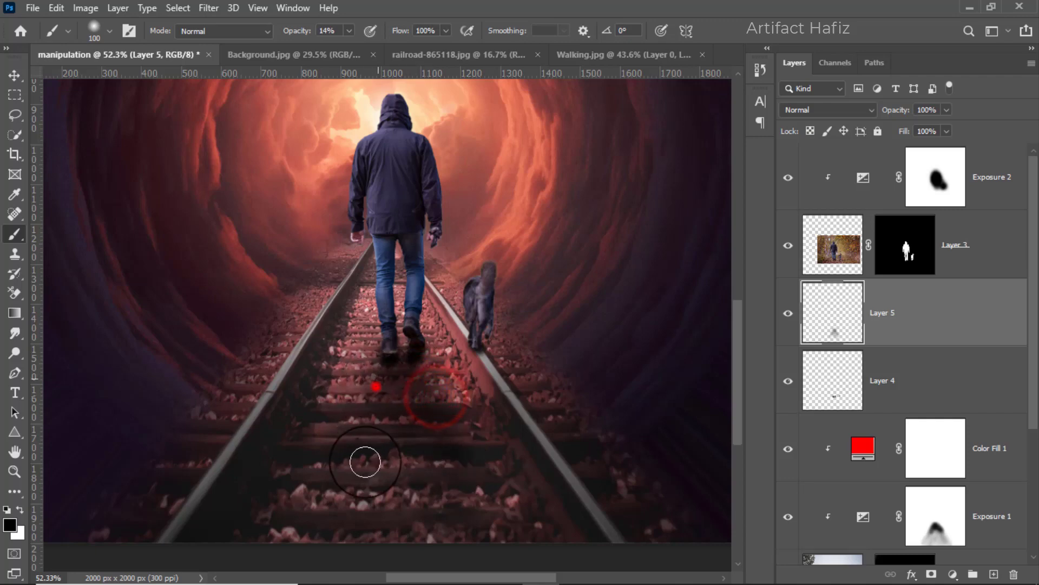
pyautogui.moveTo(376, 384)
pyautogui.mouseDown()
pyautogui.moveTo(384, 414)
pyautogui.moveTo(332, 482)
pyautogui.mouseUp()
pyautogui.moveTo(389, 462)
pyautogui.mouseDown()
pyautogui.moveTo(406, 429)
pyautogui.moveTo(417, 485)
pyautogui.moveTo(379, 468)
pyautogui.mouseUp()
pyautogui.moveTo(407, 499)
pyautogui.mouseDown()
pyautogui.moveTo(368, 447)
pyautogui.moveTo(415, 469)
pyautogui.mouseUp()
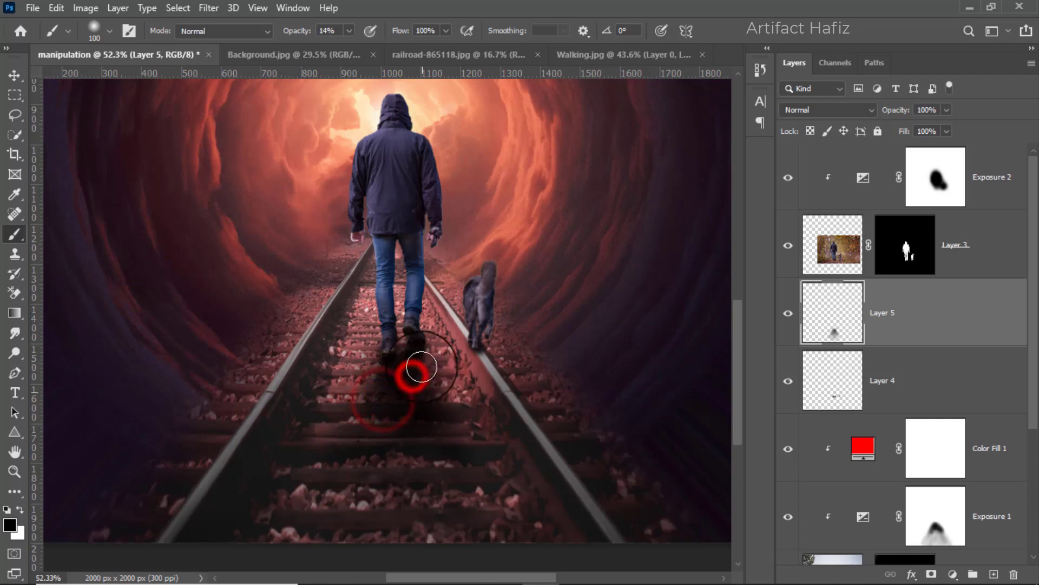
# Paint the dog's cast shadow on Layer 5 with a 50 px brush and extend the man's shadow with an 80 px brush.
pyautogui.scroll(-3, 419, 398)
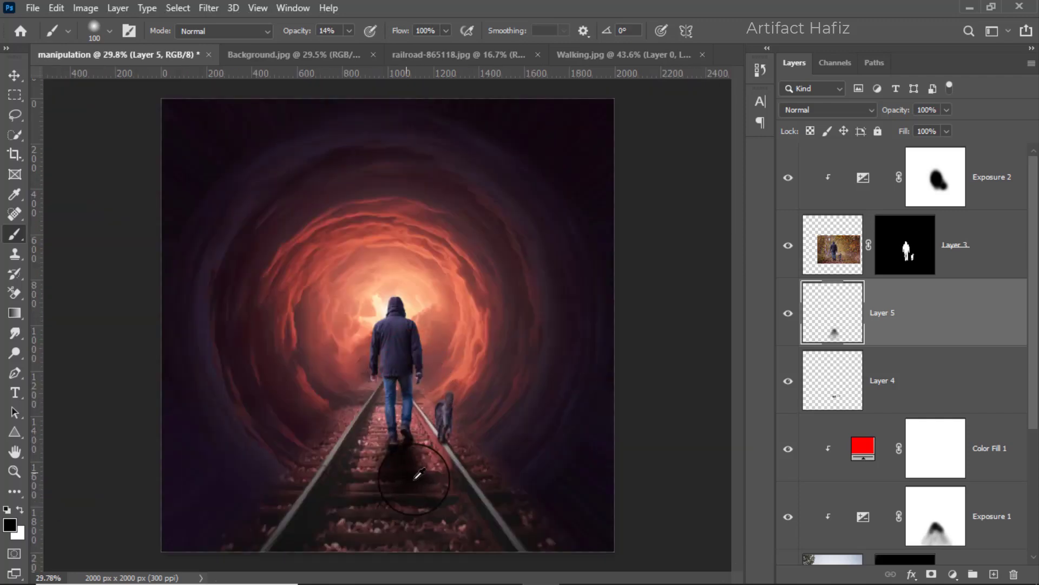
pyautogui.scroll(3, 414, 479)
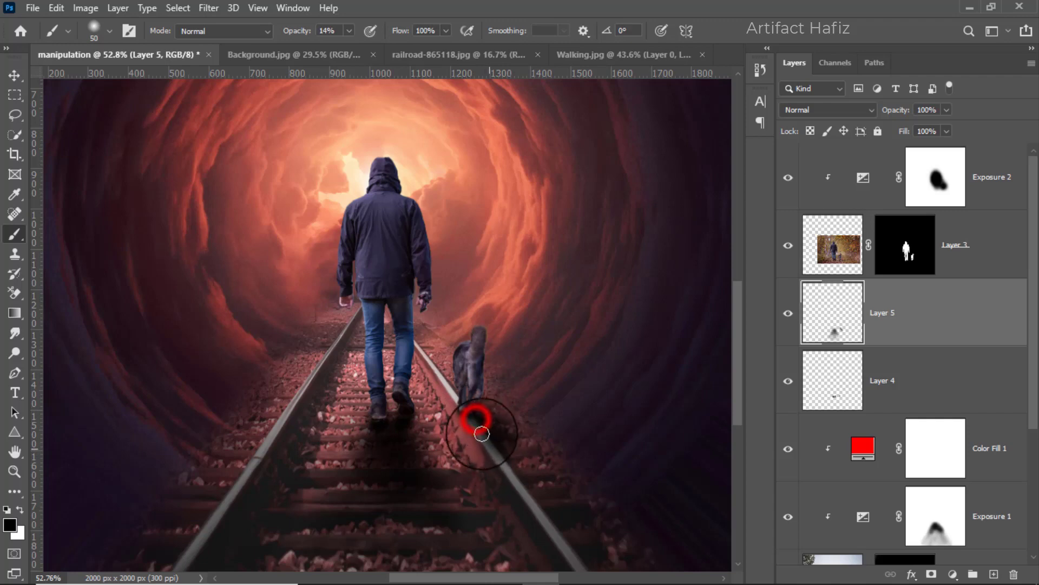
pyautogui.scroll(-3, 446, 433)
pyautogui.scroll(4, 464, 476)
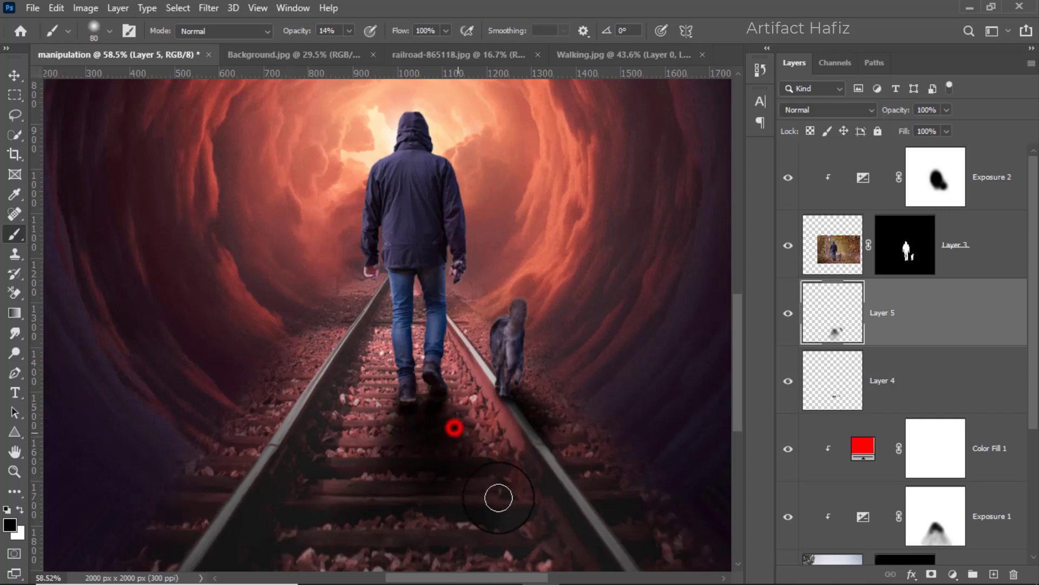
pyautogui.scroll(-4, 457, 462)
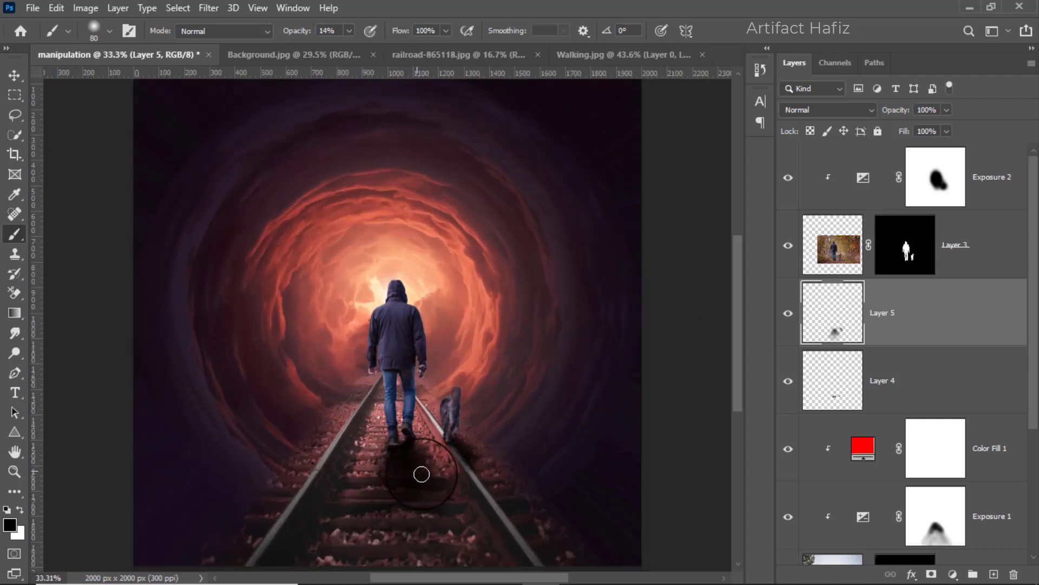
# Lower the opacity of Layer 5 to about 88% and of Layer 4 to 89%.
pyautogui.click(906, 319)
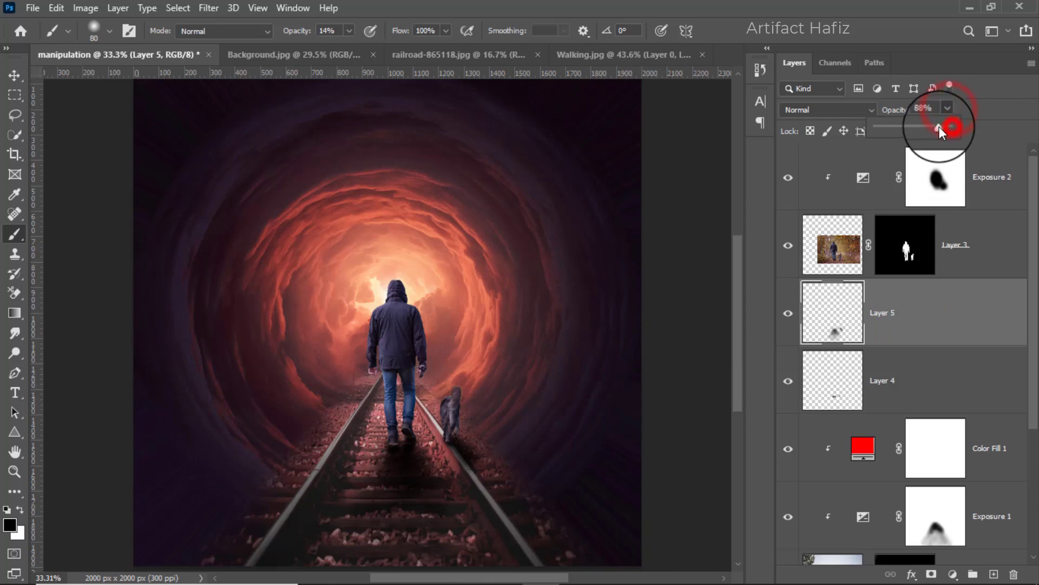
pyautogui.moveTo(940, 126)
pyautogui.mouseDown()
pyautogui.moveTo(933, 134)
pyautogui.moveTo(940, 128)
pyautogui.mouseUp()
pyautogui.click(897, 367)
pyautogui.click(948, 110)
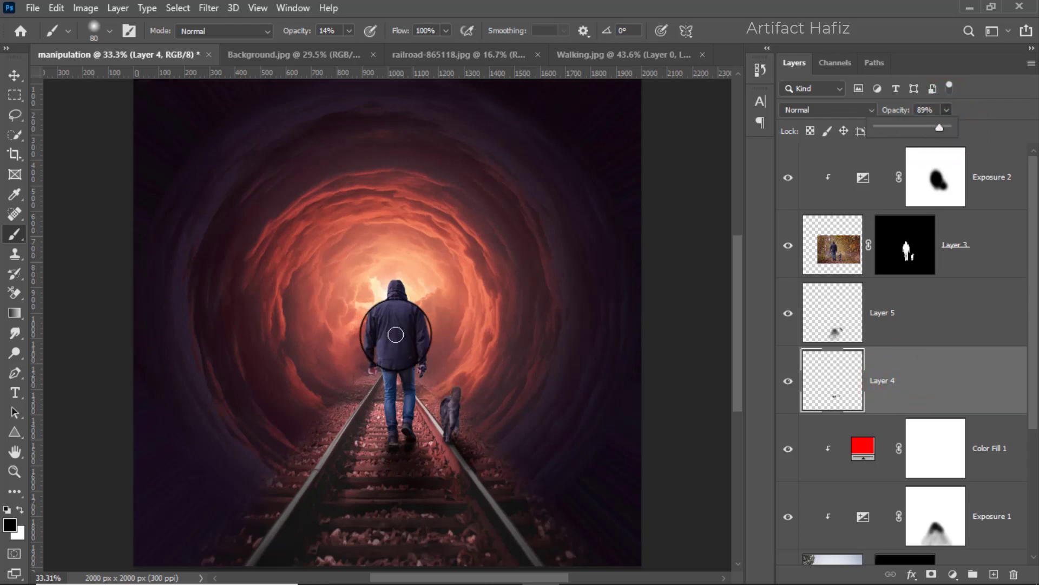
pyautogui.keyDown('alt'); pyautogui.scroll(-3, 396, 335); pyautogui.keyUp('alt')
pyautogui.keyDown('alt'); pyautogui.scroll(2, 396, 347); pyautogui.keyUp('alt')
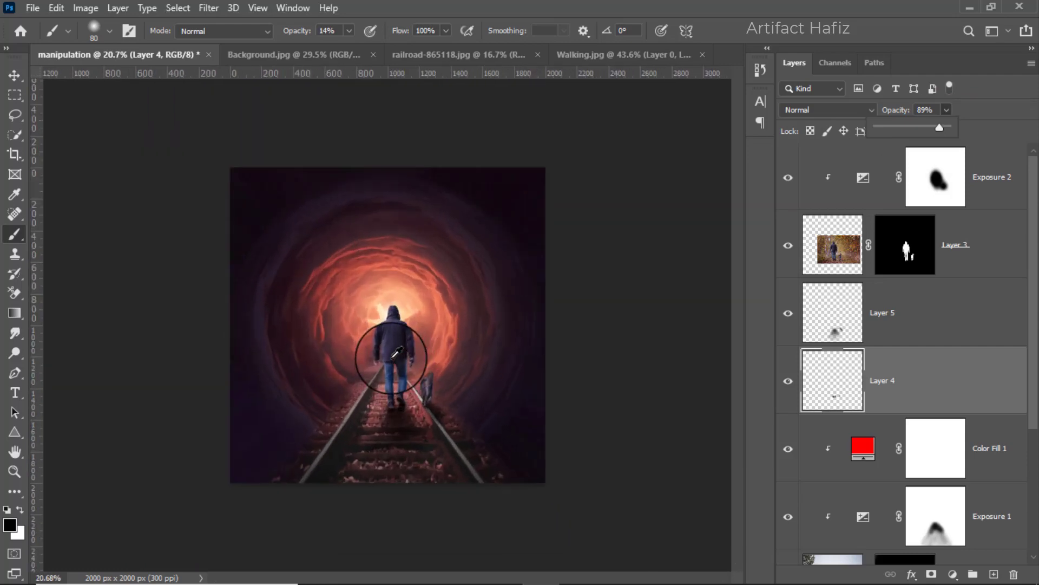
# Place the Corona image from the 1856 folder into the manipulation document above Exposure 2.
pyautogui.click(988, 178)
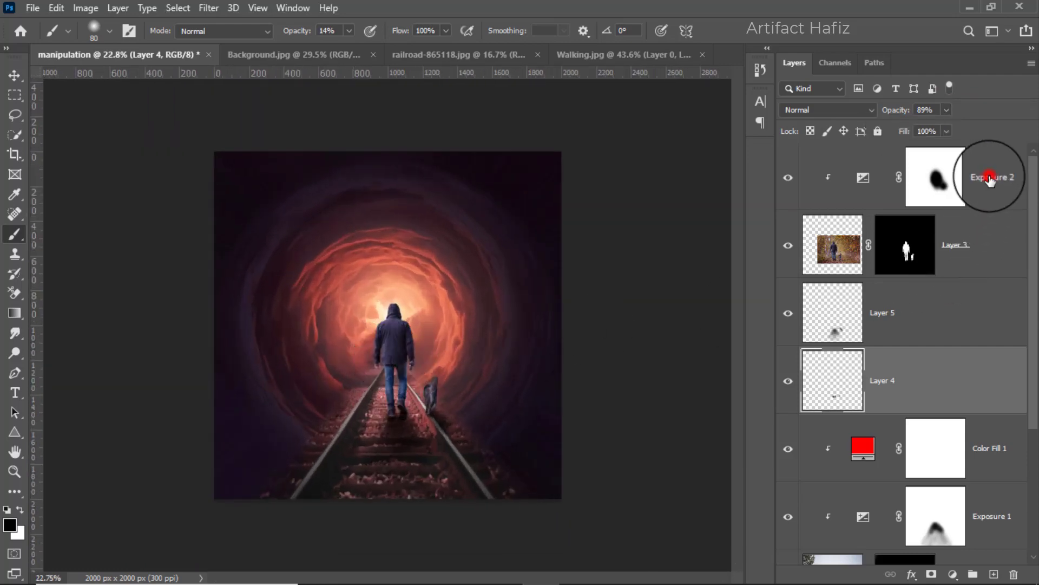
pyautogui.click(988, 182)
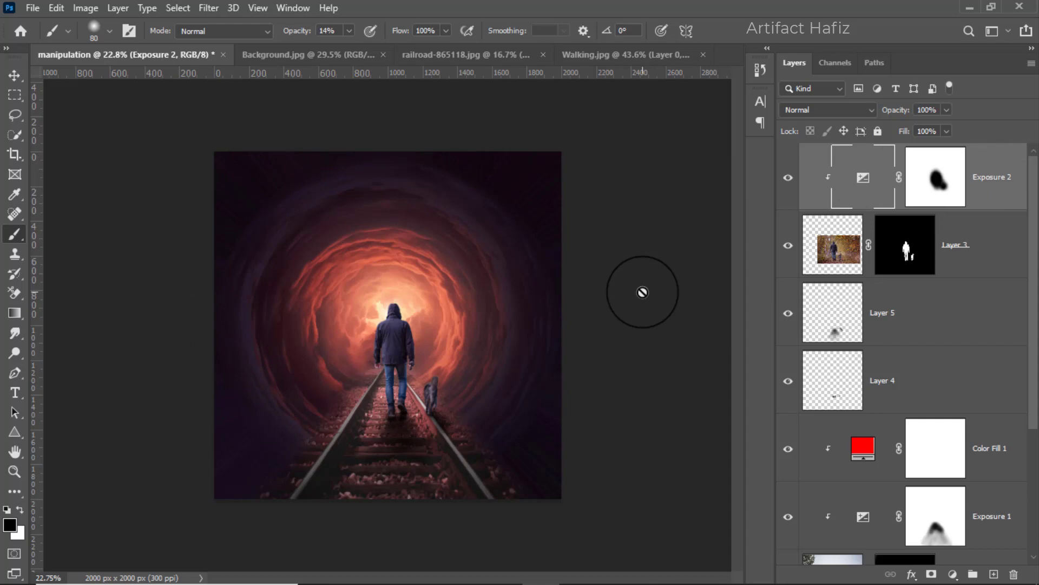
pyautogui.click(388, 570)
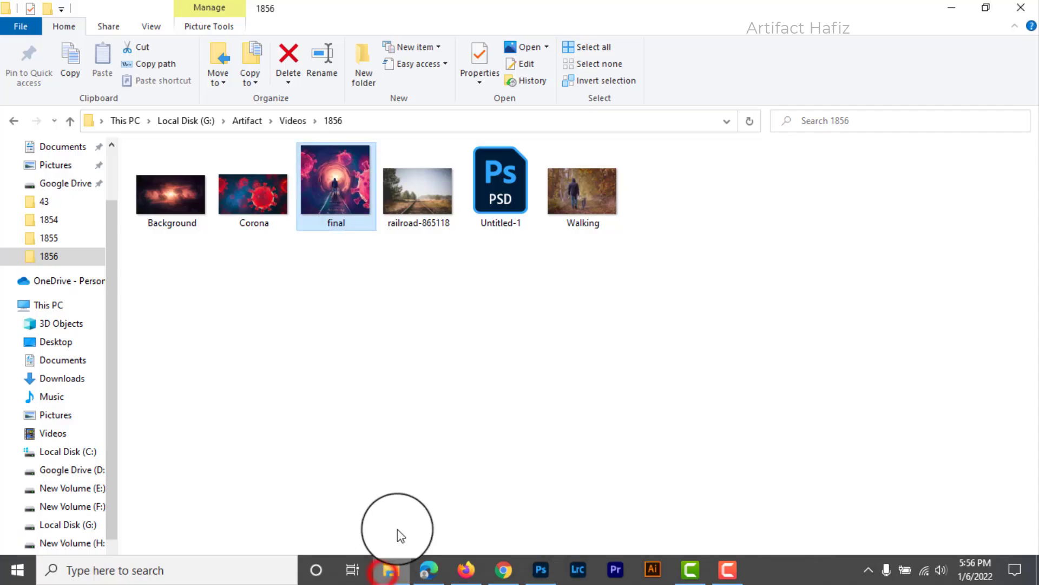
pyautogui.click(411, 356)
pyautogui.moveTo(236, 194); pyautogui.dragTo(402, 385)
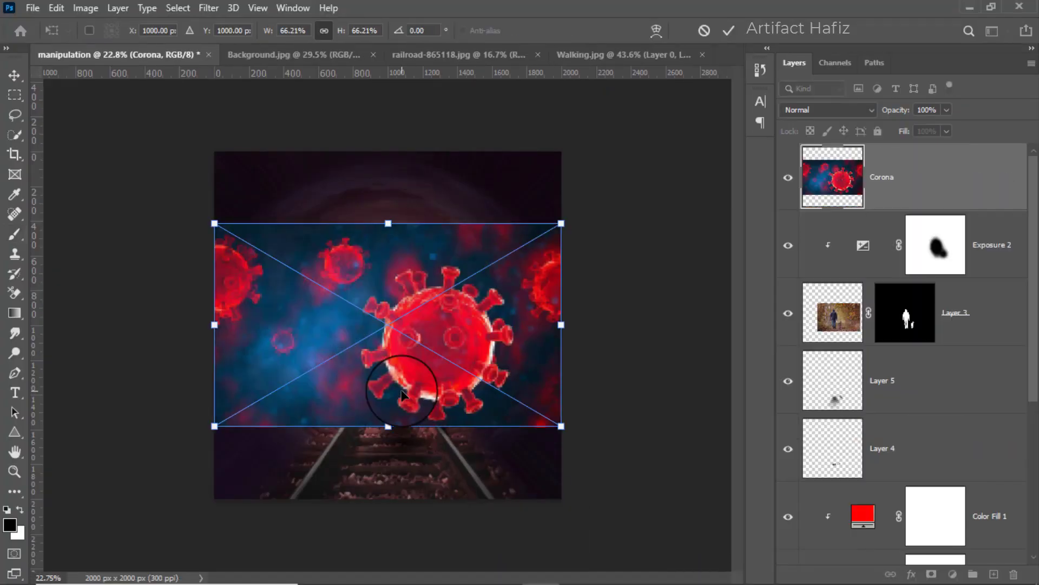
# Scale the Corona image to 112.98% to fill the canvas height and align its left edge with the canvas.
pyautogui.moveTo(388, 223); pyautogui.dragTo(387, 152)
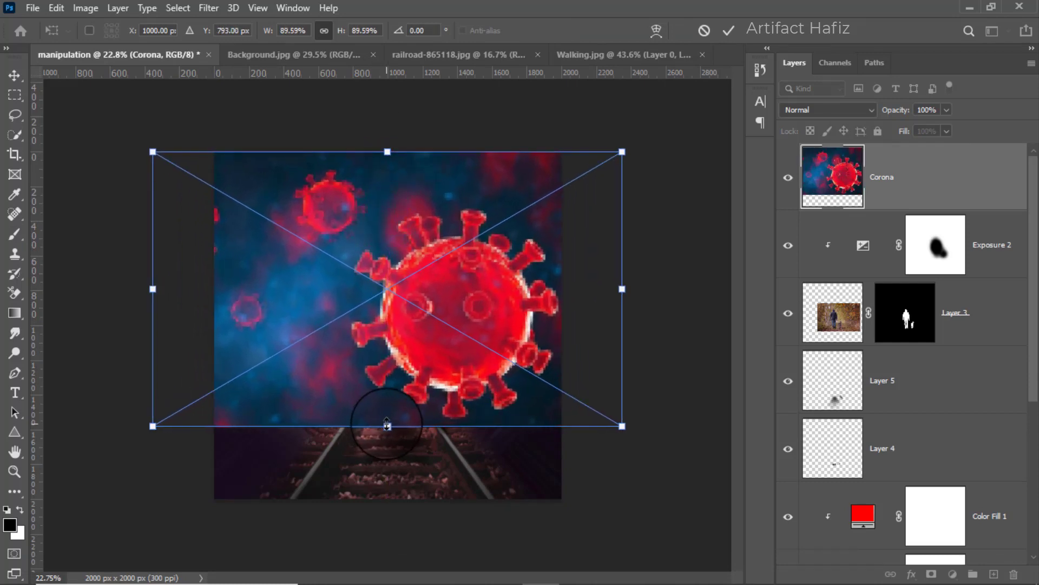
pyautogui.moveTo(388, 424); pyautogui.dragTo(383, 496)
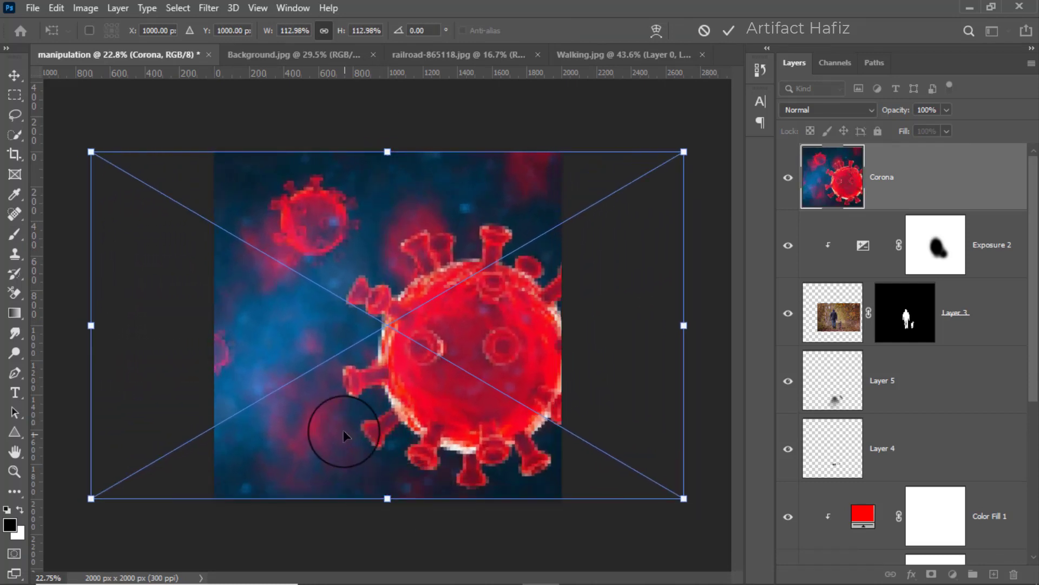
pyautogui.moveTo(344, 432); pyautogui.dragTo(468, 432)
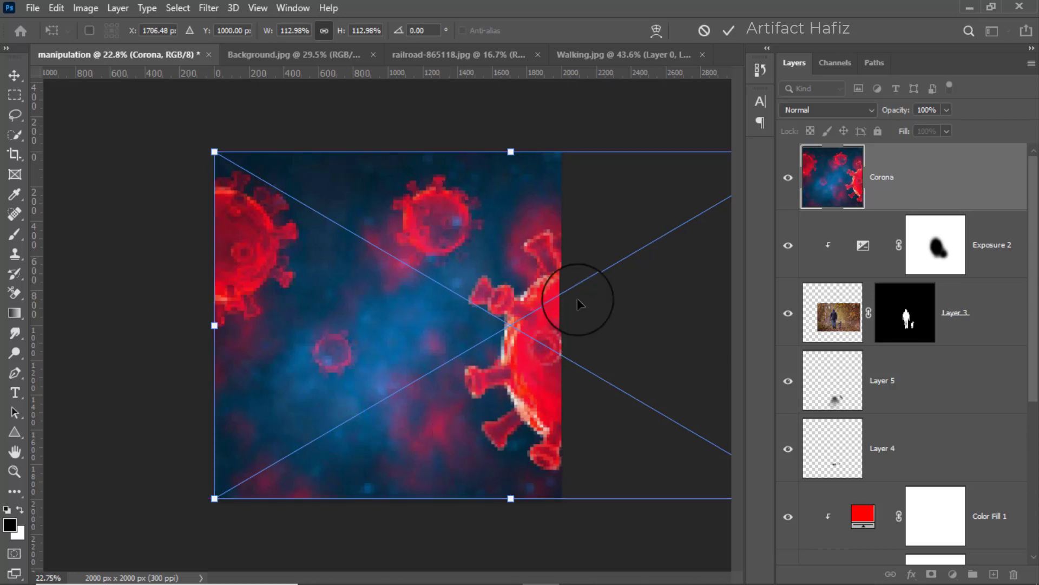
pyautogui.press('Return')
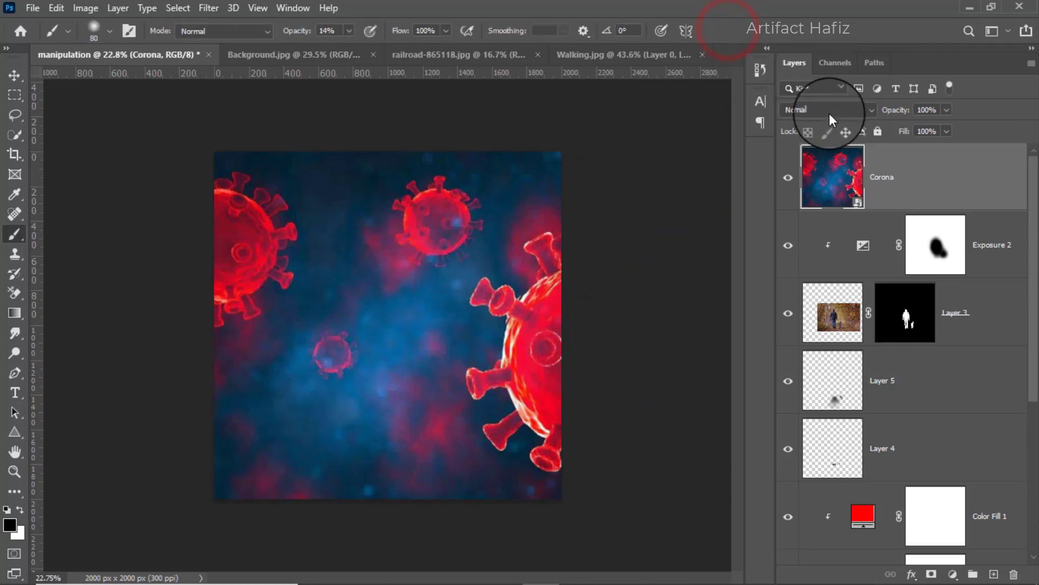
# Set the Corona layer's blend mode to Screen and move it between Layer 4 and Color Fill 1.
pyautogui.click(829, 111)
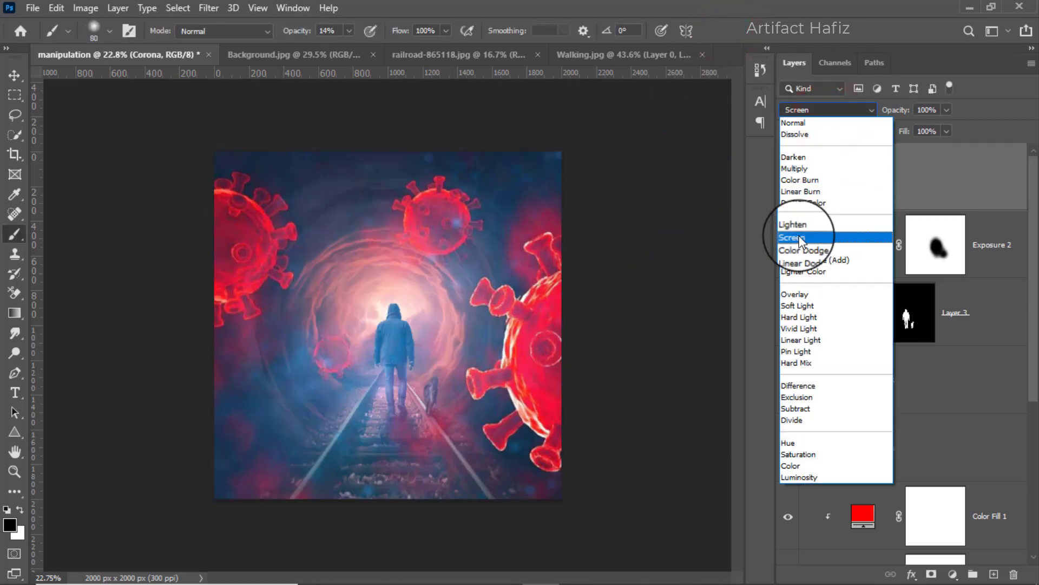
pyautogui.click(800, 238)
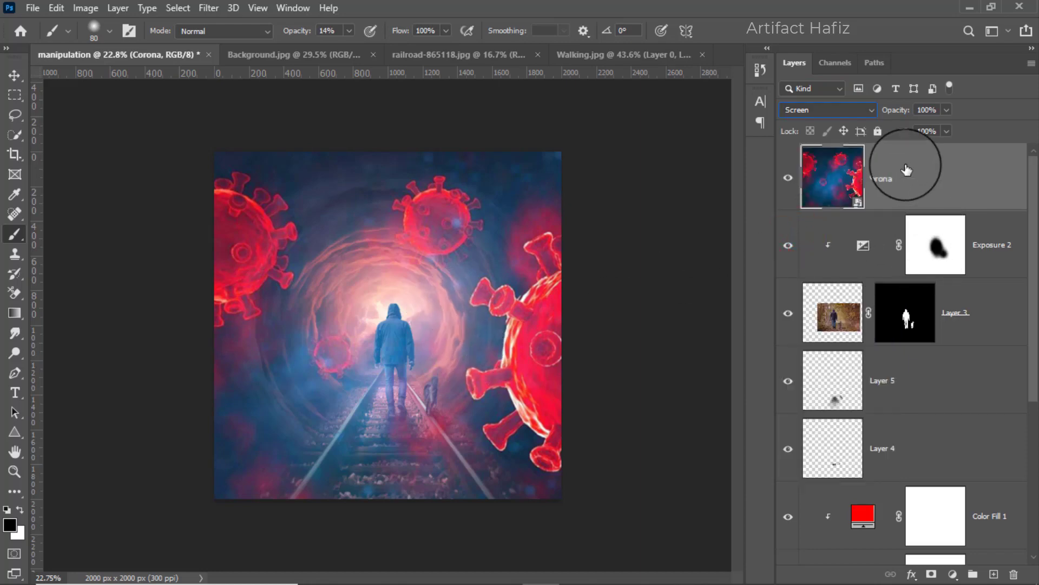
pyautogui.moveTo(907, 170); pyautogui.dragTo(927, 474)
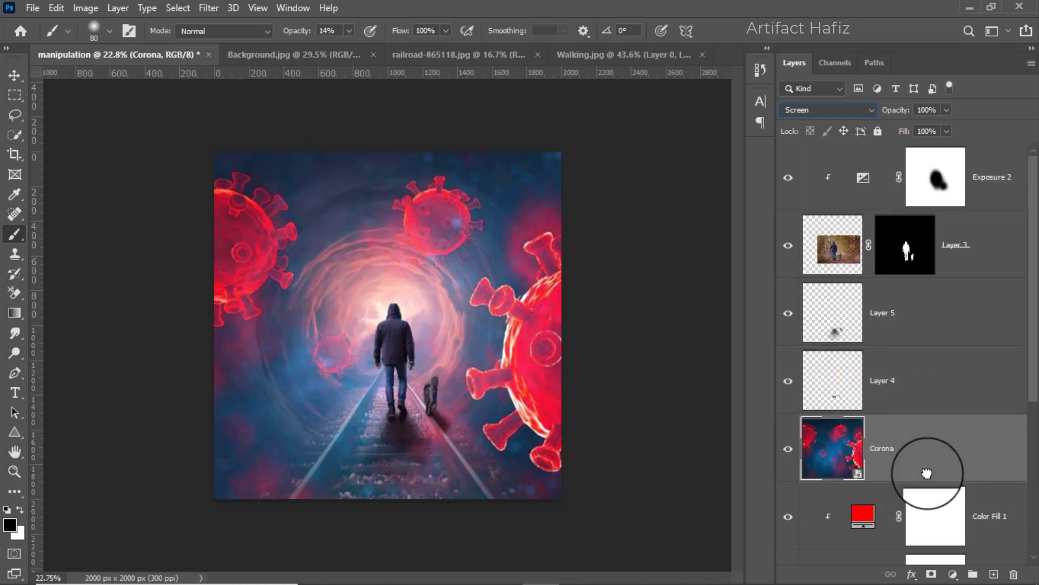
# Set Layer 4's blend mode to Multiply.
pyautogui.click(899, 373)
pyautogui.click(801, 109)
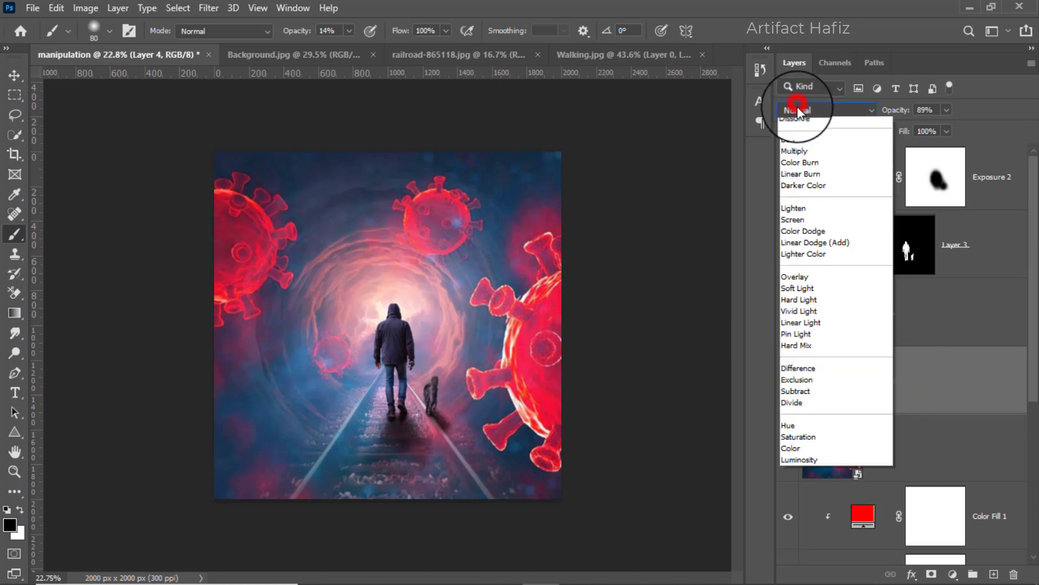
pyautogui.click(805, 168)
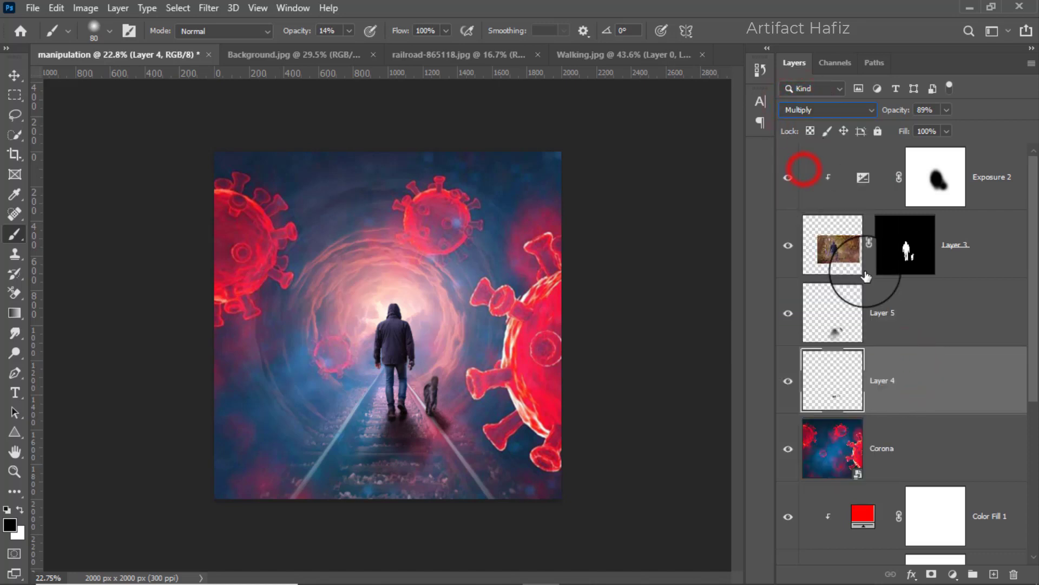
# Set Layer 5's blend mode to Multiply.
pyautogui.click(899, 325)
pyautogui.click(803, 109)
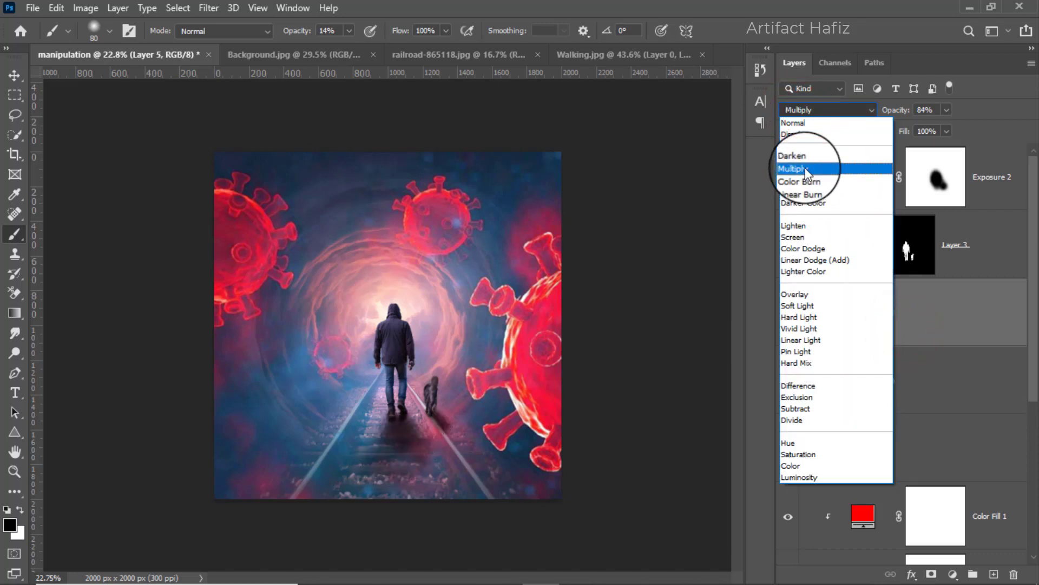
pyautogui.click(805, 168)
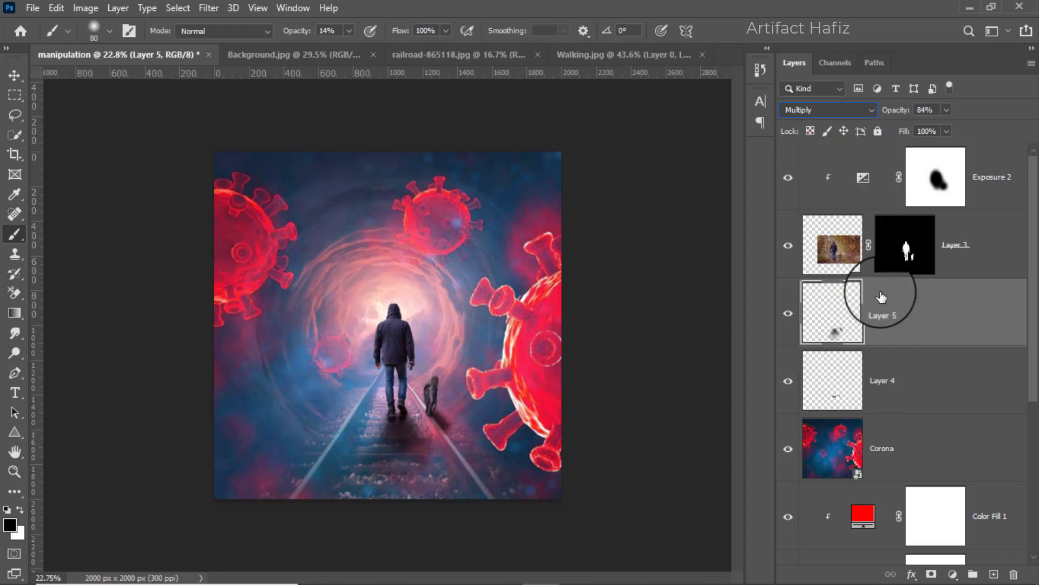
# Add a layer mask to the Corona layer and set the brush opacity to 41% for painting on it.
pyautogui.click(895, 455)
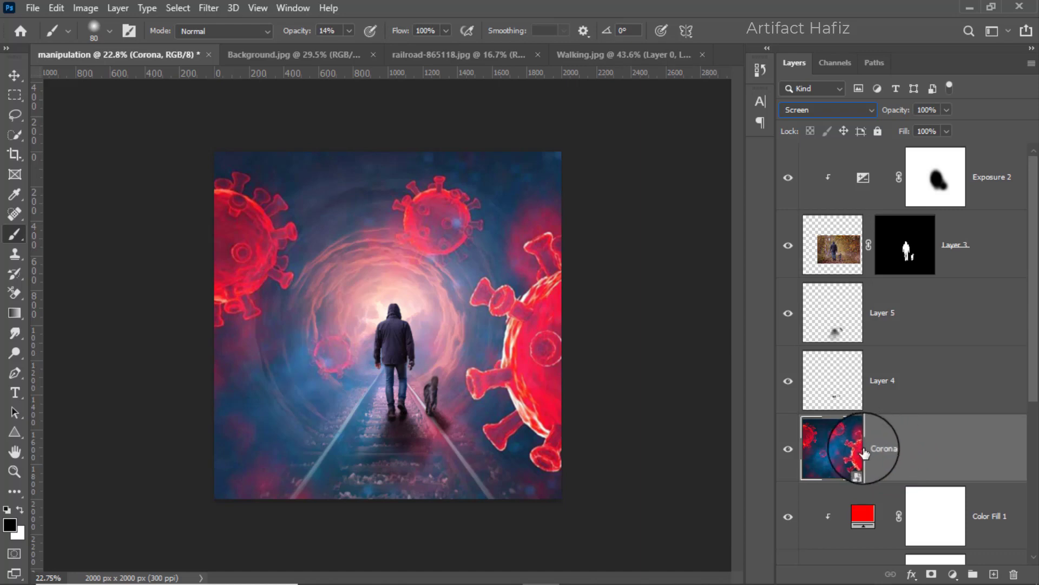
pyautogui.click(787, 450)
pyautogui.click(787, 450)
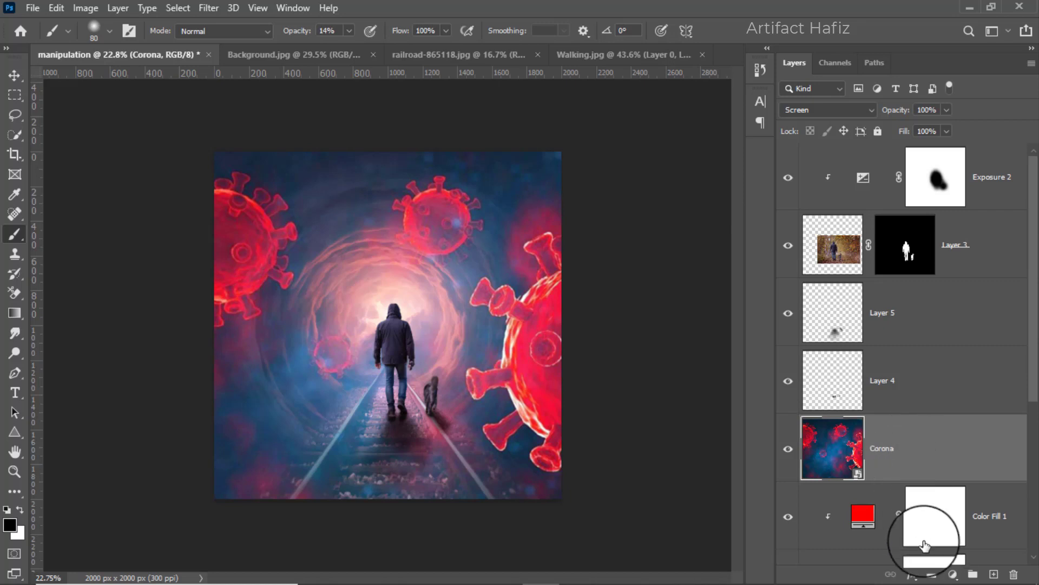
pyautogui.click(931, 573)
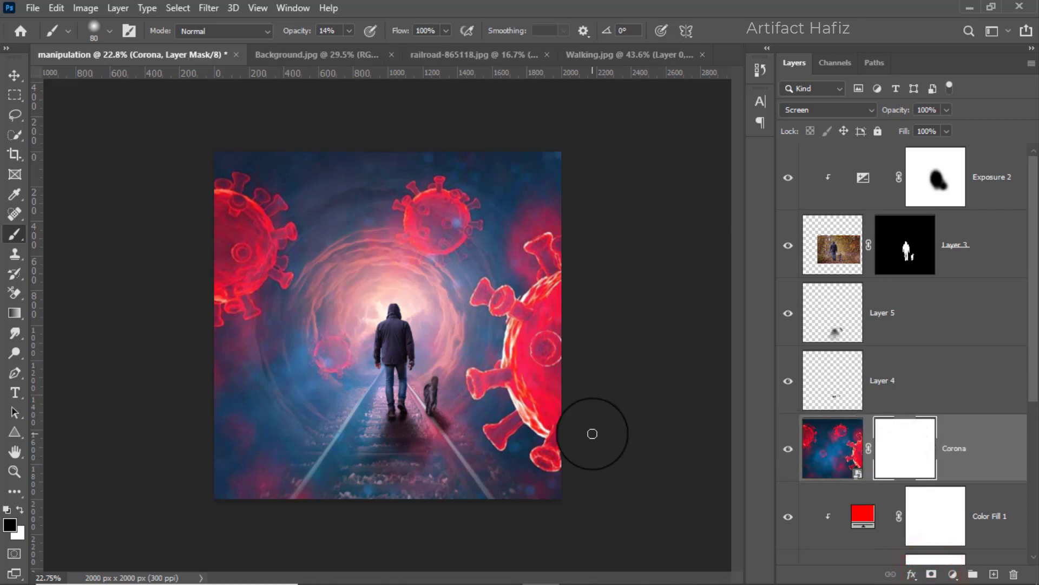
pyautogui.click(15, 235)
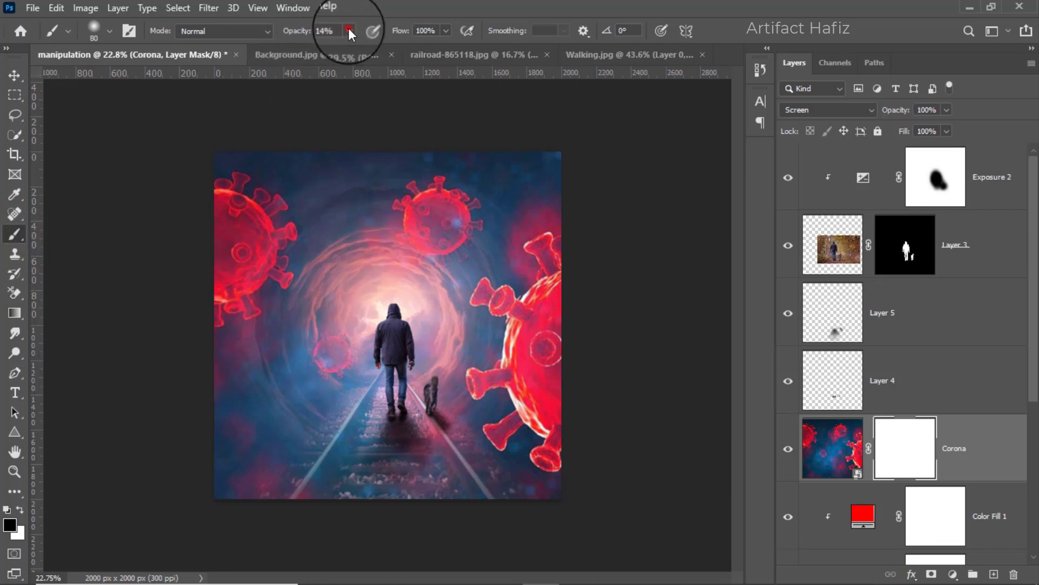
pyautogui.moveTo(347, 50); pyautogui.dragTo(382, 48)
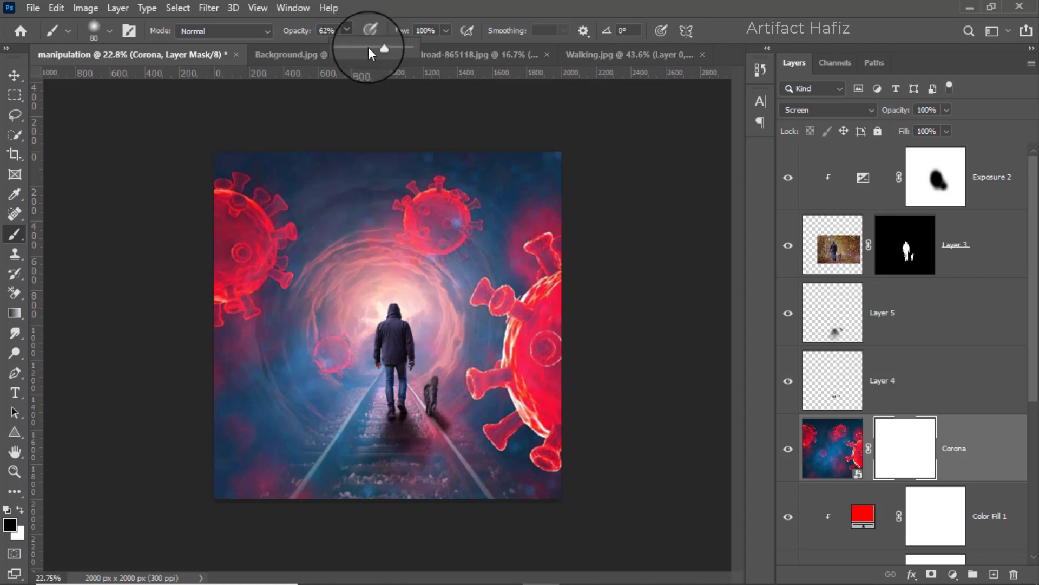
pyautogui.click(369, 48)
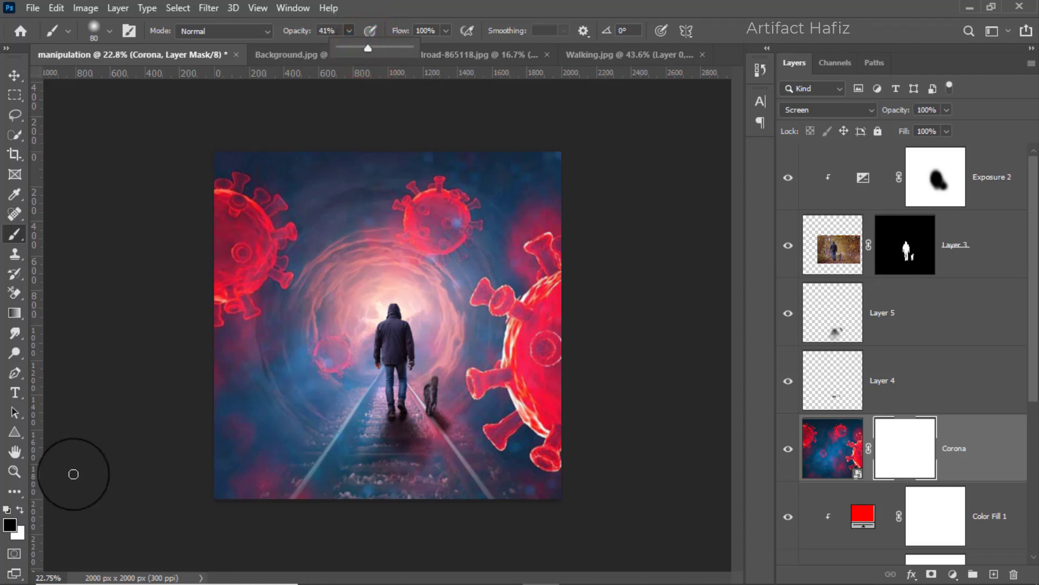
# Paint black on Corona's mask over the glowing tunnel centre around the man with a soft 800 px brush.
pyautogui.press(']')
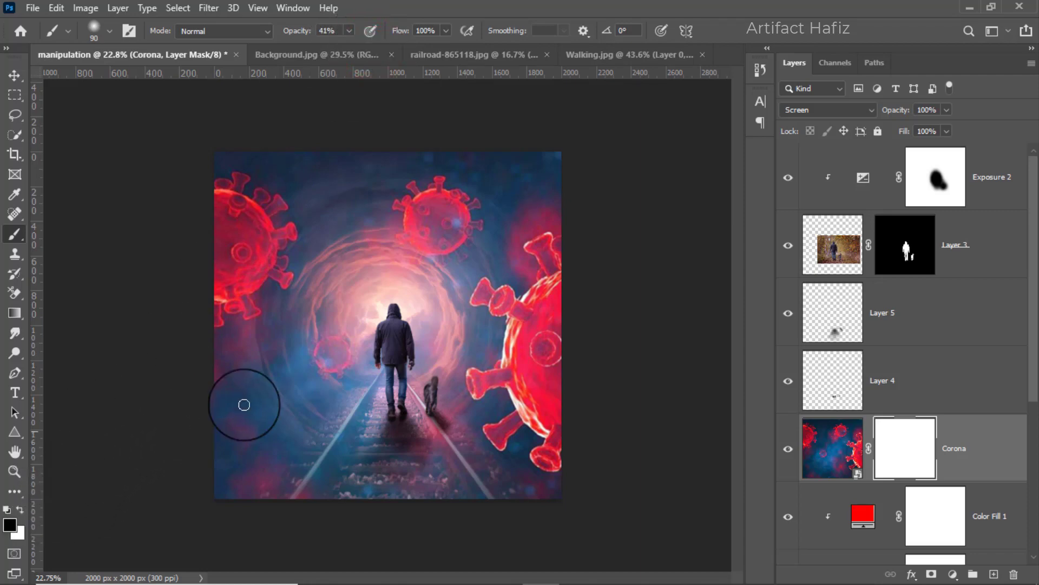
pyautogui.press(']')
pyautogui.press(']')
pyautogui.press(']')
pyautogui.press(']')
pyautogui.press(']')
pyautogui.press(']')
pyautogui.press(']')
pyautogui.press(']')
pyautogui.press(']')
pyautogui.press(']')
pyautogui.press(']')
pyautogui.press(']')
pyautogui.click(388, 316)
pyautogui.click(371, 318)
pyautogui.click(351, 332)
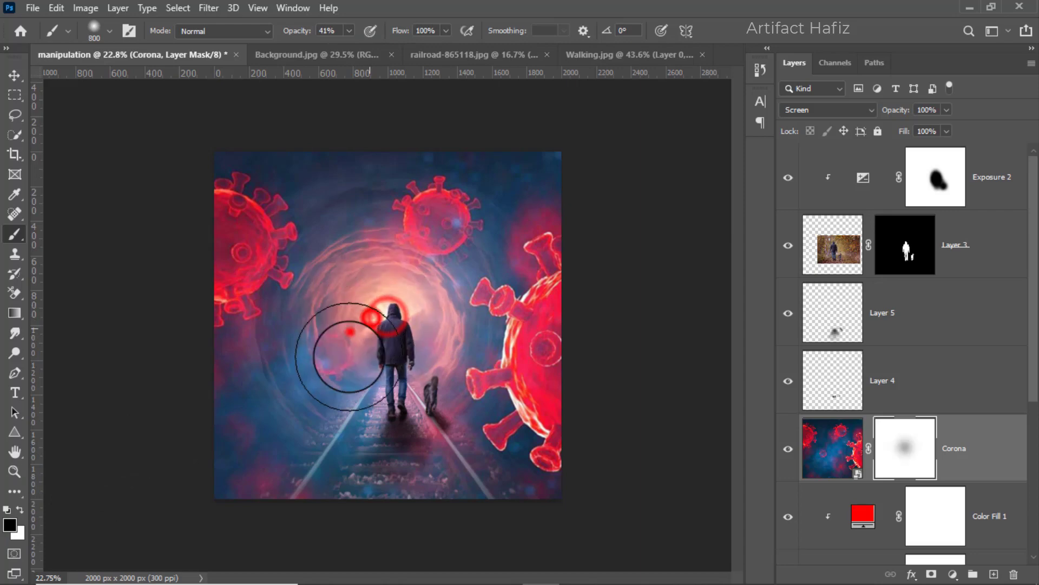
pyautogui.click(351, 356)
pyautogui.click(362, 342)
pyautogui.click(358, 352)
pyautogui.click(390, 297)
pyautogui.click(392, 299)
pyautogui.click(398, 319)
pyautogui.click(415, 319)
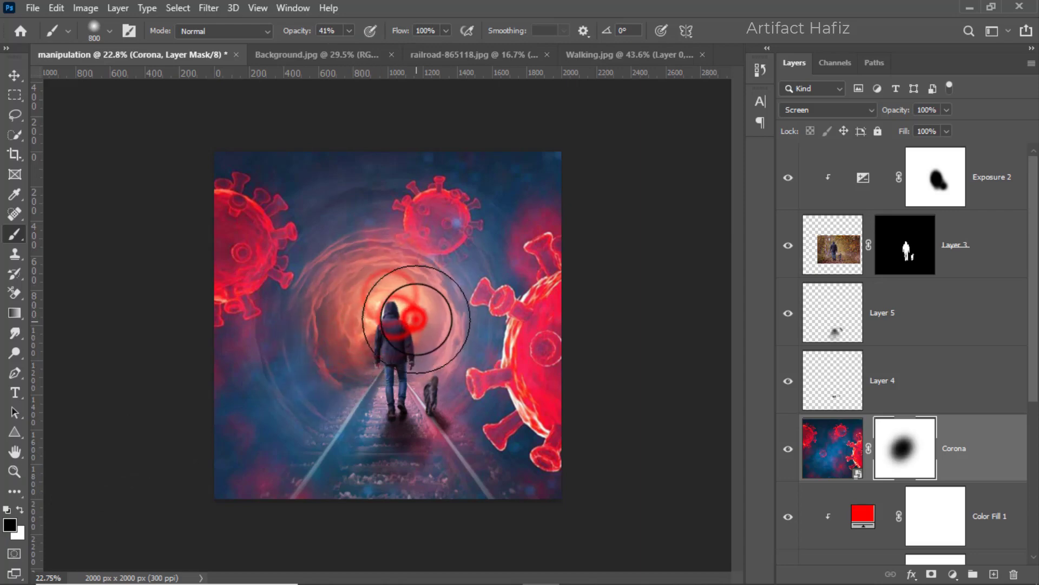
pyautogui.click(421, 311)
pyautogui.click(360, 346)
# Hide the Corona image along the railway track from the man down to the canvas edge using a 400 px brush.
pyautogui.press('[')
pyautogui.press('[')
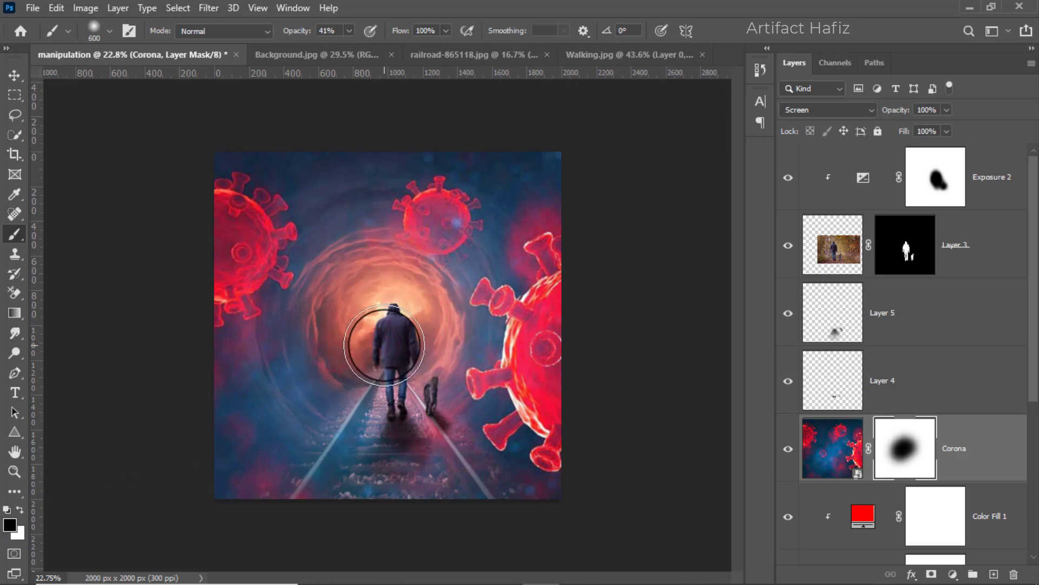
pyautogui.press('[')
pyautogui.press('[')
pyautogui.moveTo(394, 360); pyautogui.dragTo(390, 515)
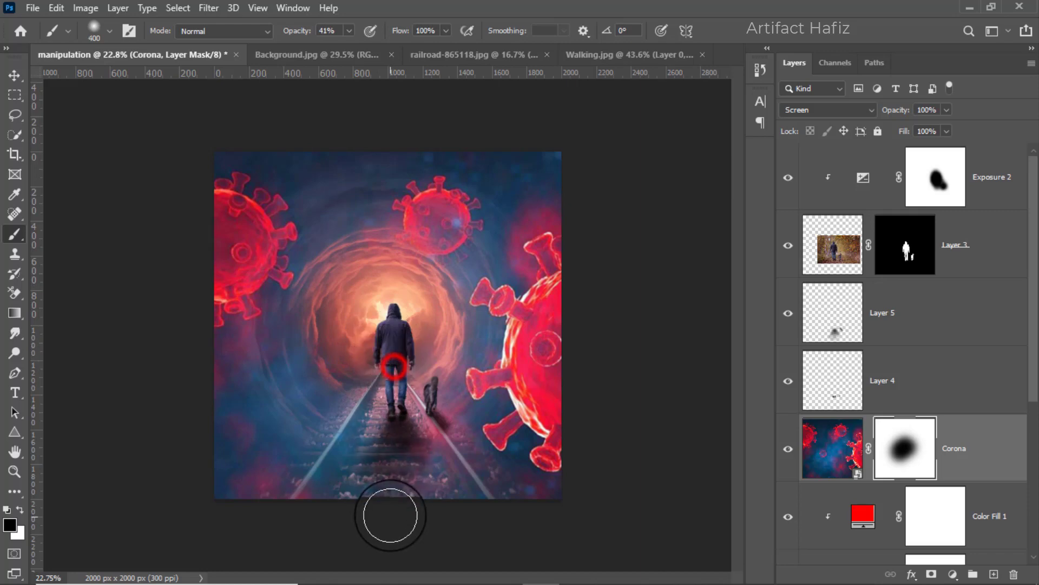
# Mask out more of the Corona image over the tunnel's cloud ring and around the man with a 600 px brush.
pyautogui.press(']')
pyautogui.press(']')
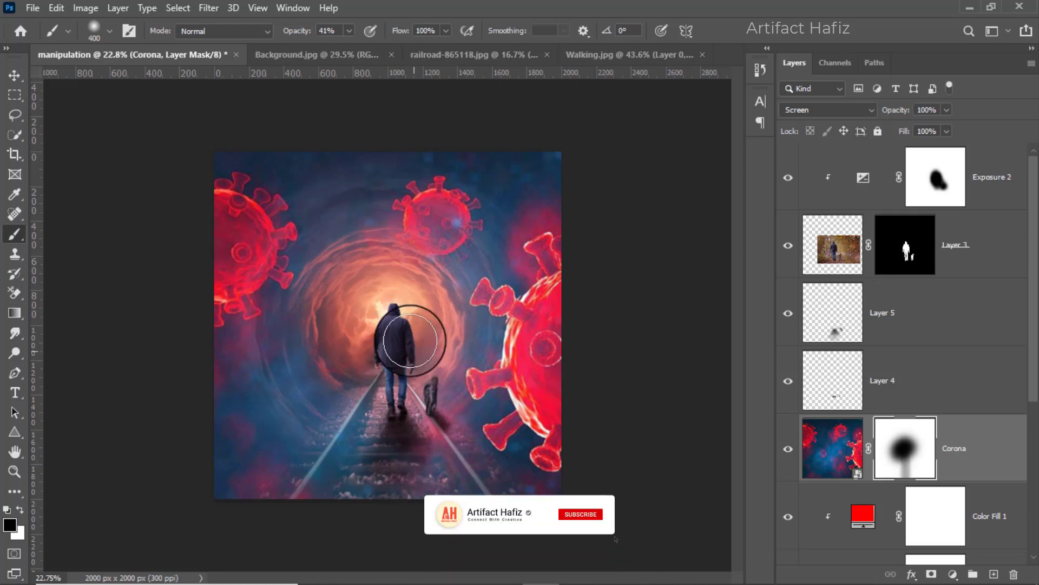
pyautogui.moveTo(351, 252)
pyautogui.mouseDown()
pyautogui.moveTo(417, 260)
pyautogui.moveTo(390, 211)
pyautogui.moveTo(432, 271)
pyautogui.moveTo(384, 384)
pyautogui.mouseUp()
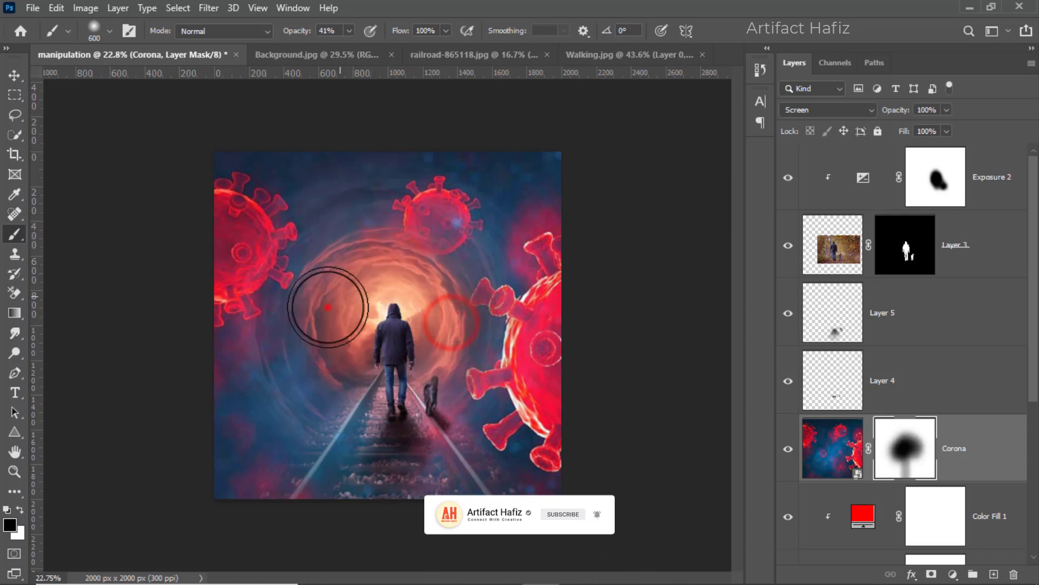
pyautogui.moveTo(328, 307); pyautogui.dragTo(343, 413)
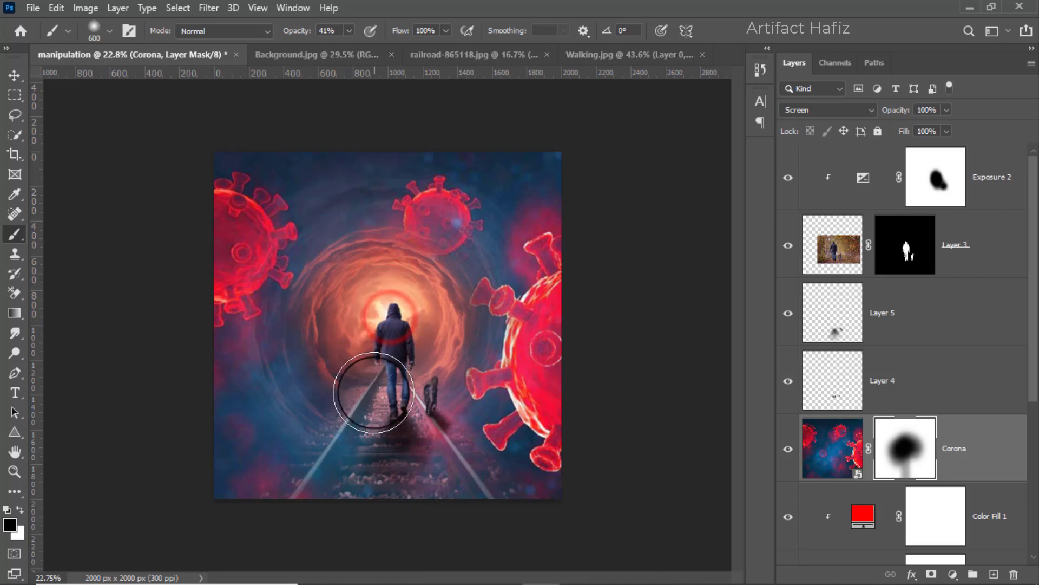
pyautogui.moveTo(387, 342); pyautogui.dragTo(396, 389)
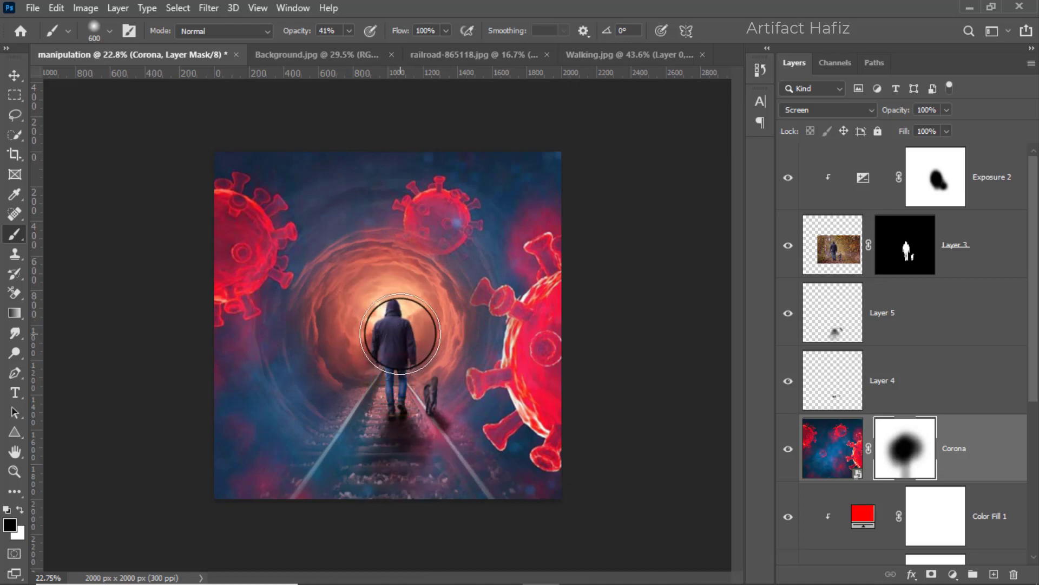
pyautogui.moveTo(391, 267)
pyautogui.mouseDown()
pyautogui.moveTo(427, 278)
pyautogui.moveTo(399, 345)
pyautogui.moveTo(373, 340)
pyautogui.moveTo(355, 303)
pyautogui.mouseUp()
pyautogui.moveTo(341, 265)
pyautogui.mouseDown()
pyautogui.moveTo(390, 279)
pyautogui.moveTo(390, 311)
pyautogui.mouseUp()
pyautogui.moveTo(385, 324)
pyautogui.mouseDown()
pyautogui.moveTo(378, 343)
pyautogui.moveTo(390, 352)
pyautogui.mouseUp()
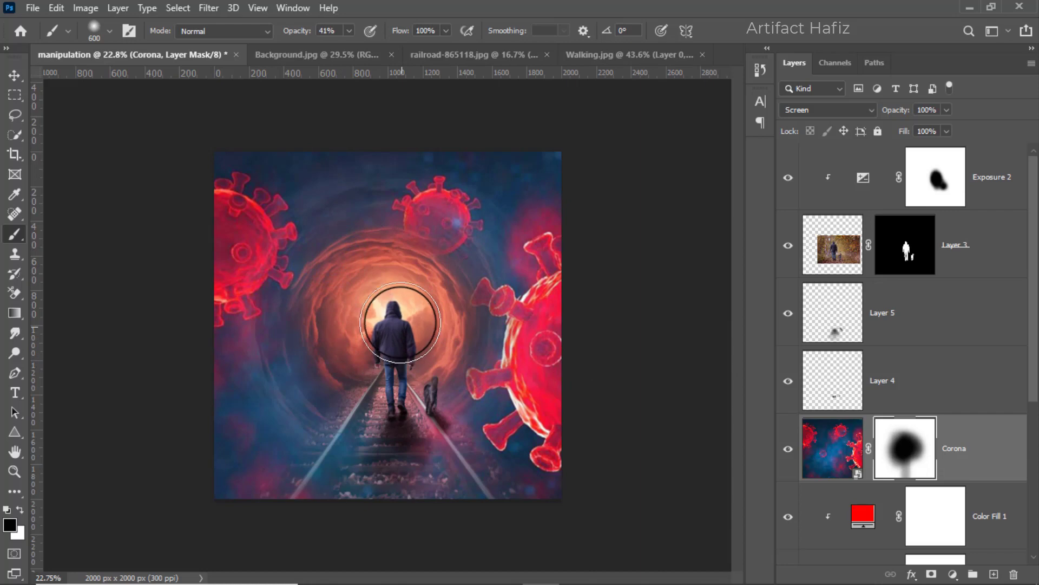
# Add a Selective Color adjustment above Corona and set its Blues to Cyan -76% and Magenta +5%.
pyautogui.click(15, 75)
pyautogui.click(987, 456)
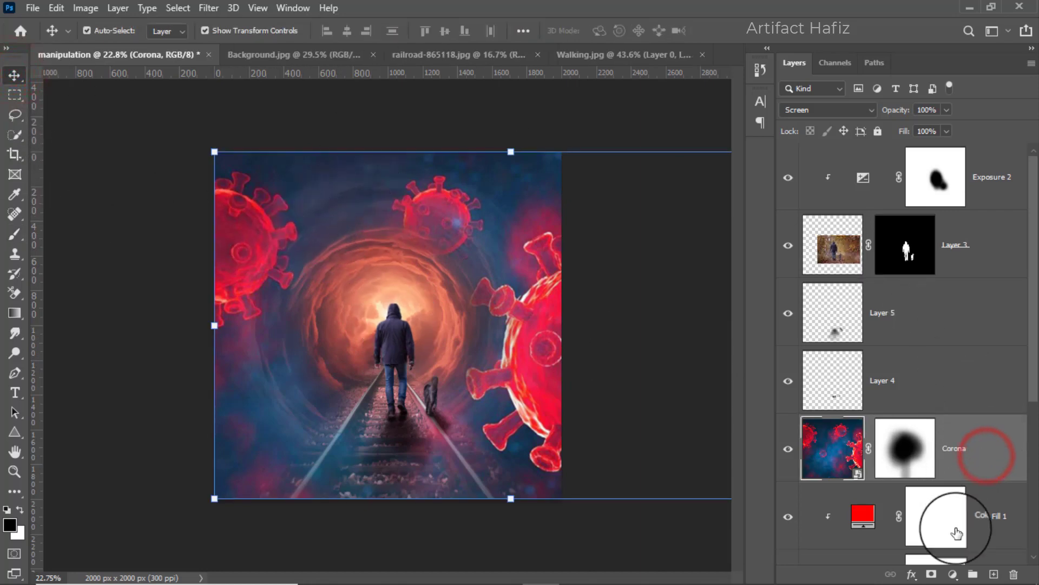
pyautogui.click(953, 573)
pyautogui.click(955, 565)
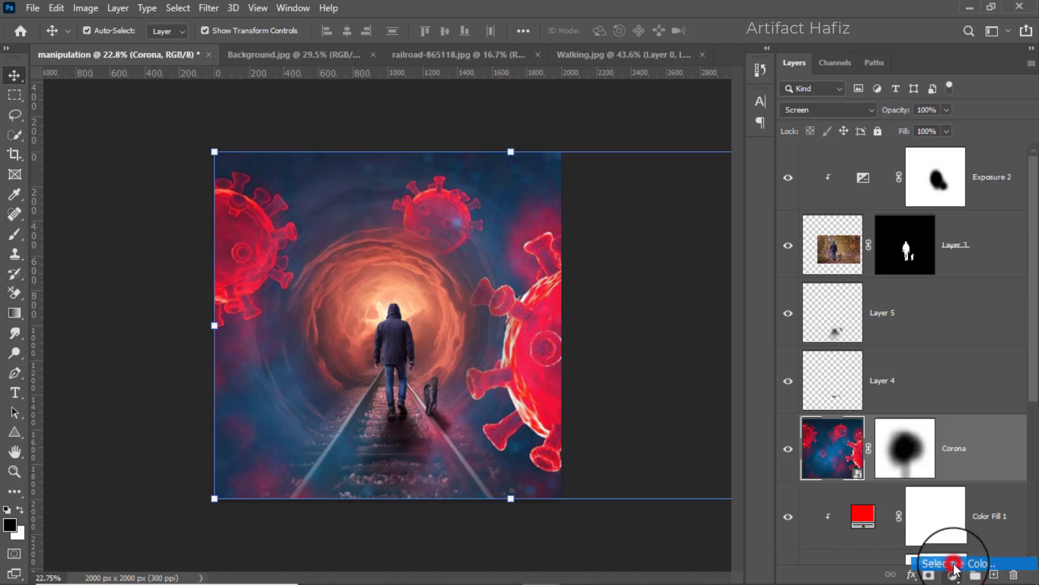
pyautogui.click(778, 224)
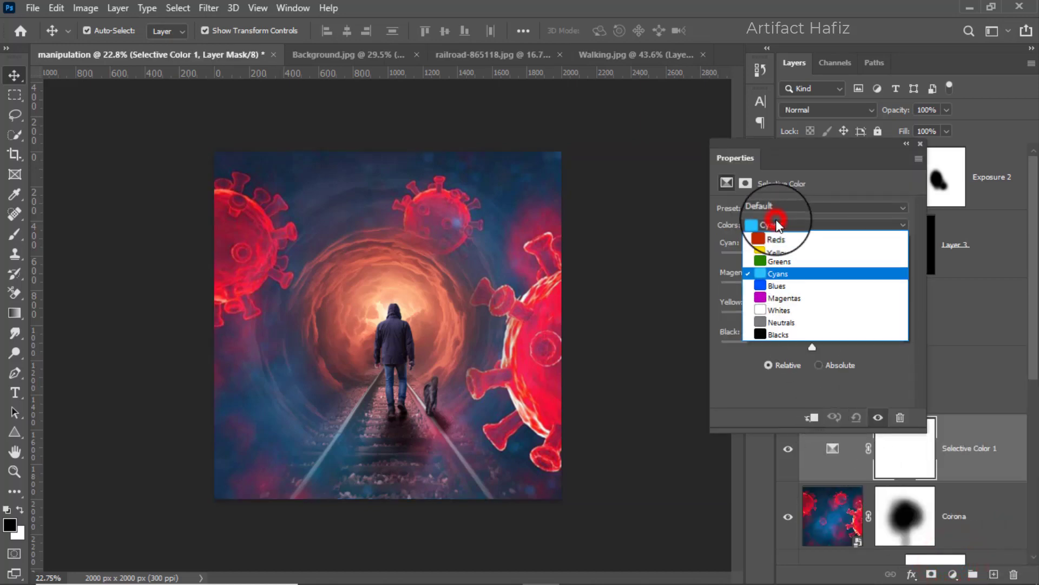
pyautogui.click(783, 285)
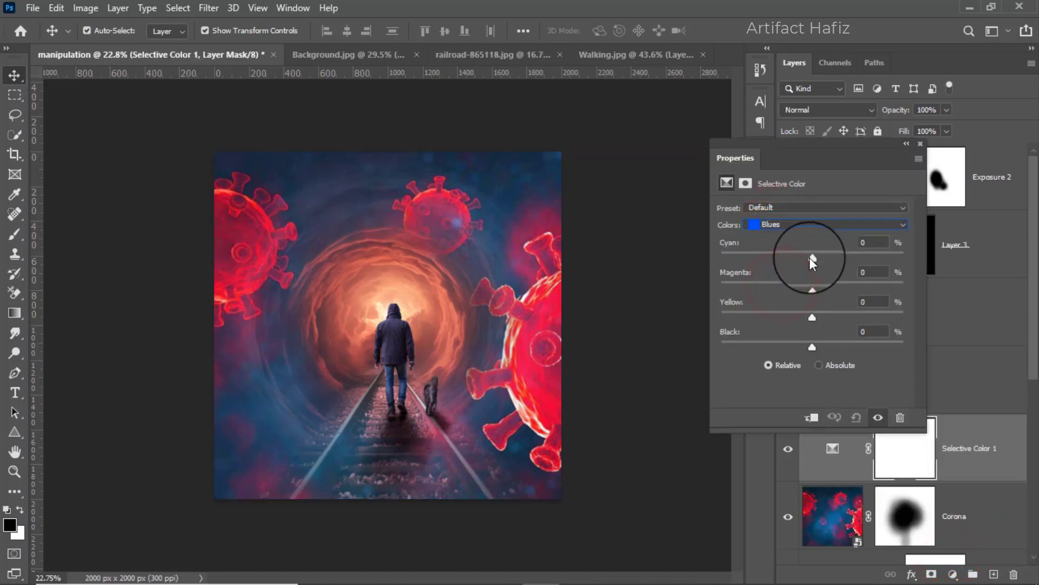
pyautogui.moveTo(809, 257); pyautogui.dragTo(745, 257)
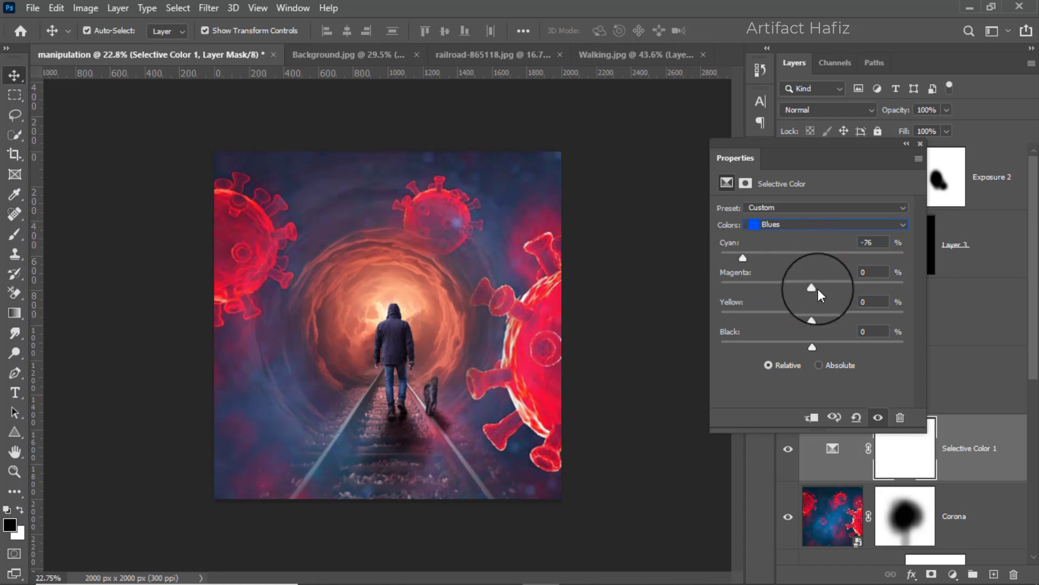
pyautogui.moveTo(812, 287)
pyautogui.mouseDown()
pyautogui.moveTo(766, 288)
pyautogui.moveTo(848, 288)
pyautogui.moveTo(817, 290)
pyautogui.mouseUp()
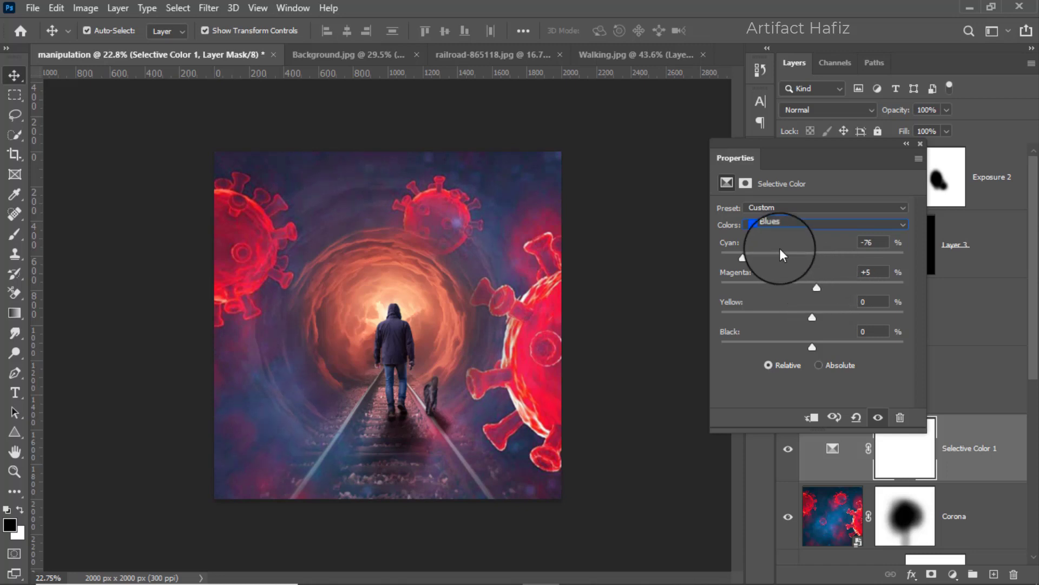
# Set the Selective Color adjustment's Cyans to Cyan +41% and Magenta -11%, and close its properties.
pyautogui.click(780, 224)
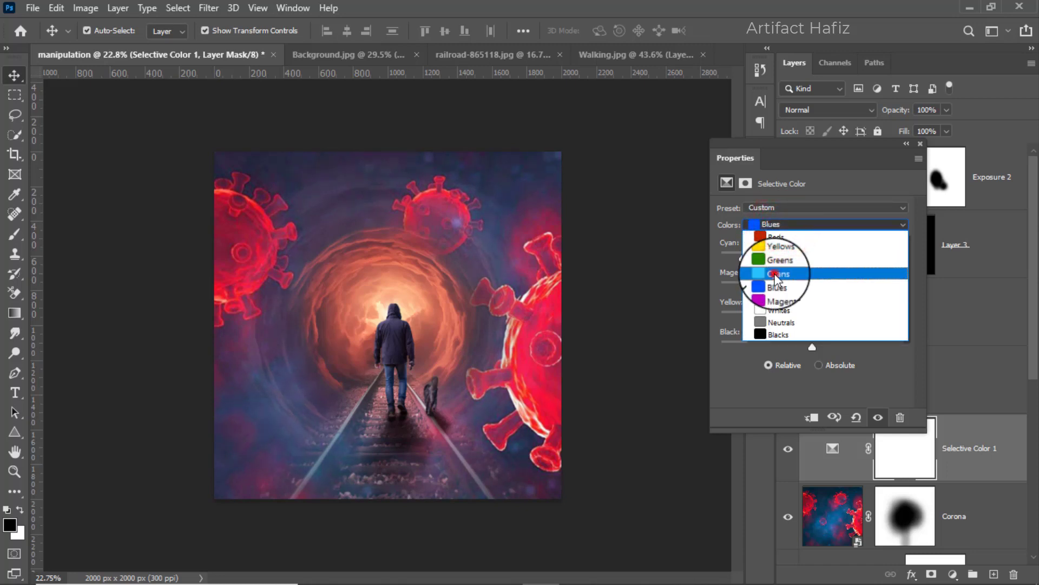
pyautogui.click(775, 275)
pyautogui.moveTo(812, 257); pyautogui.dragTo(802, 290)
pyautogui.click(813, 289)
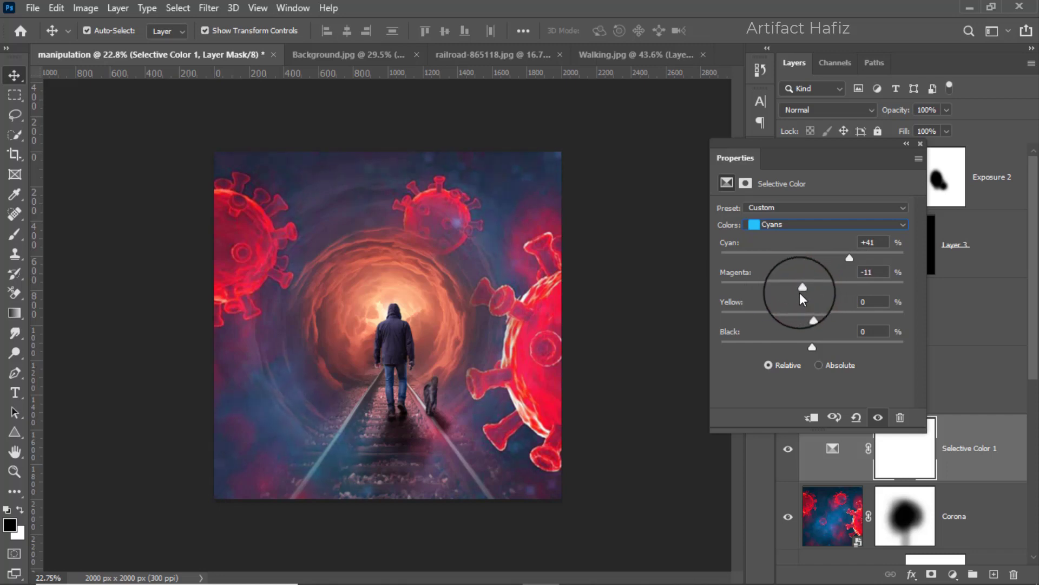
pyautogui.click(920, 144)
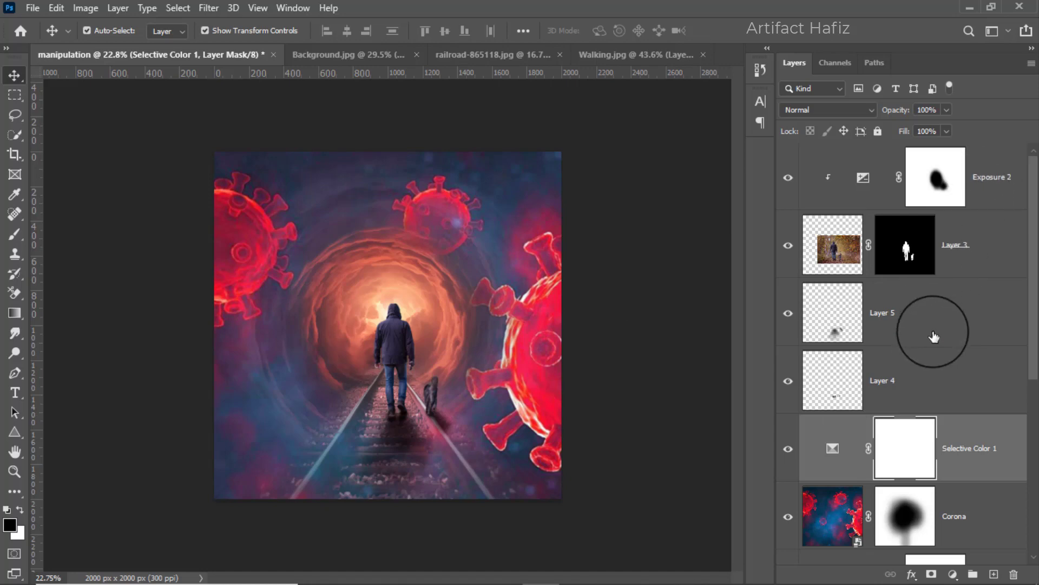
# Stamp all visible layers into a new layer above Exposure 2 and convert it for smart filters.
pyautogui.click(996, 160)
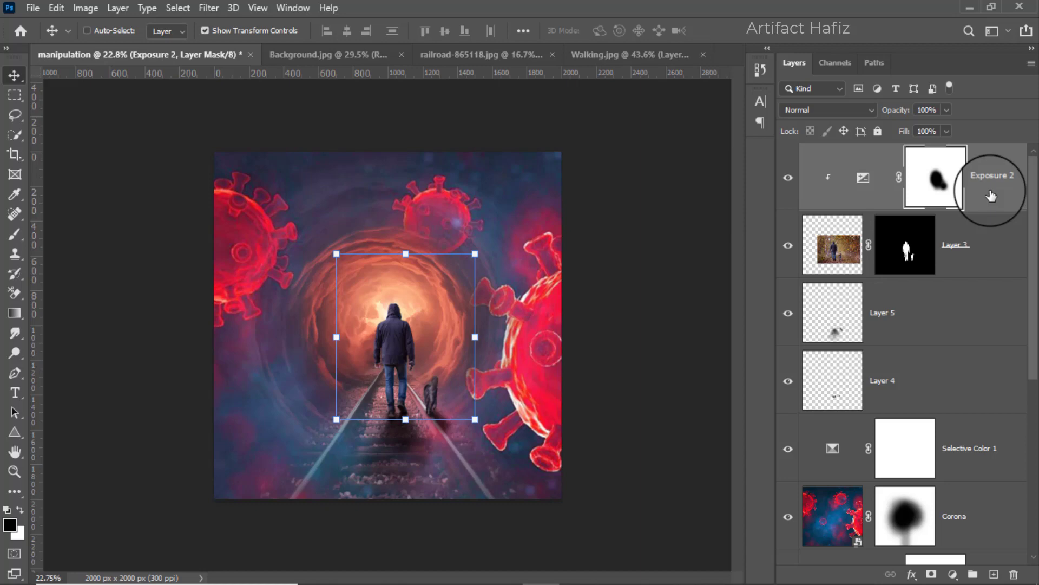
pyautogui.hotkey('ctrl', 'alt', 'shift', 'e')
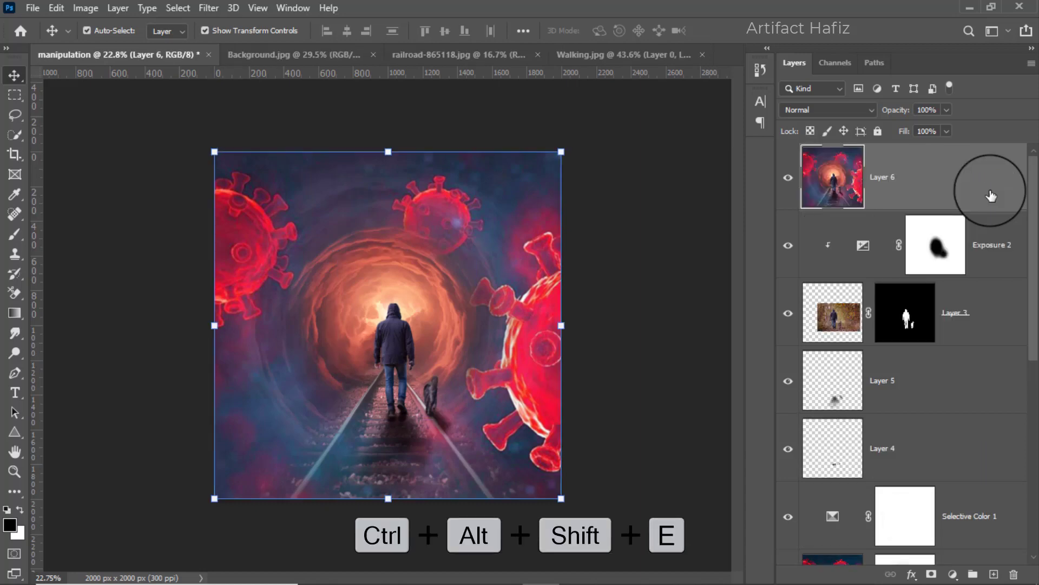
pyautogui.click(209, 8)
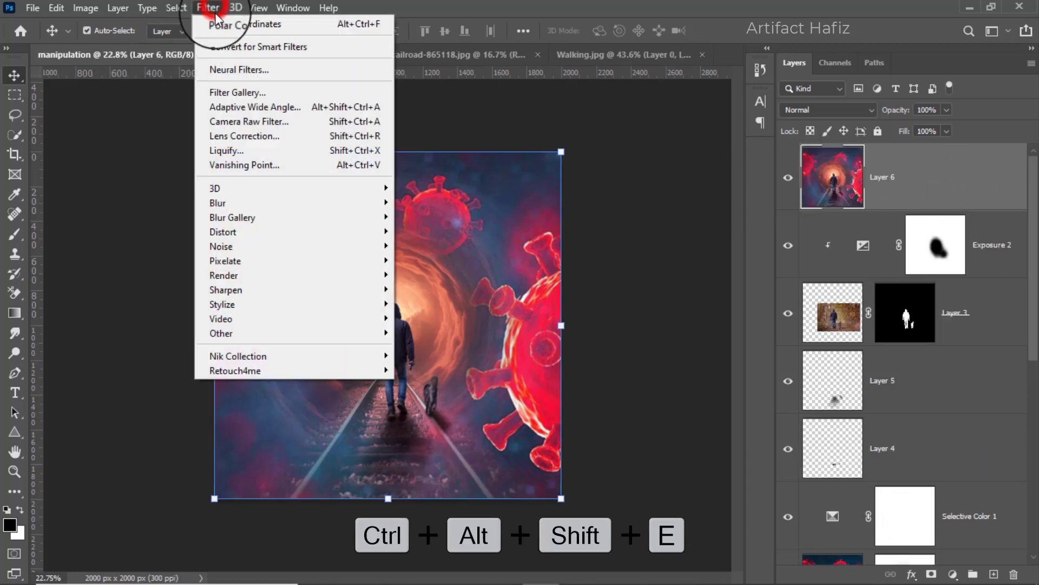
pyautogui.click(234, 46)
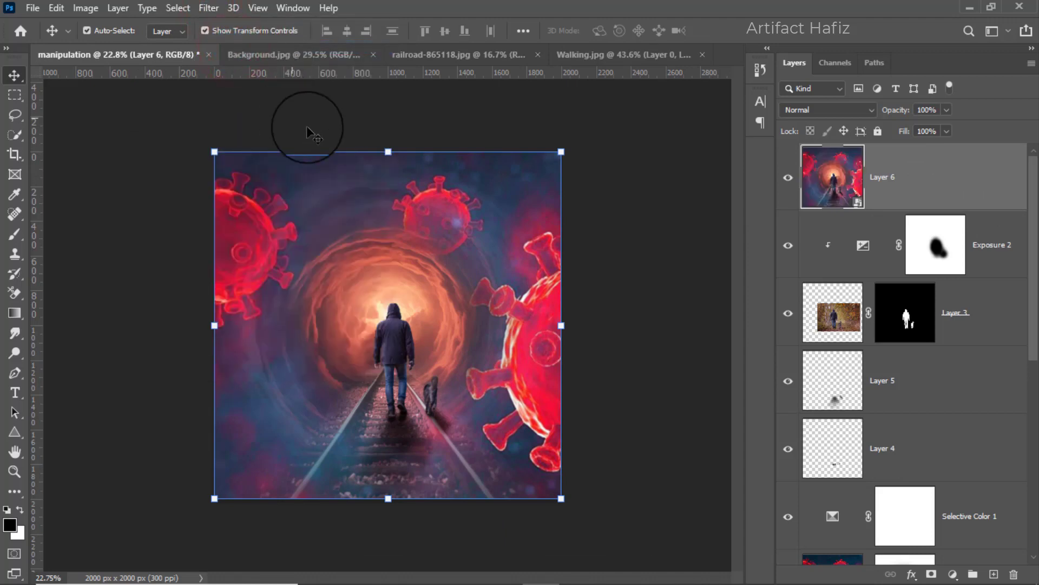
# Apply the Camera Raw Filter to Layer 6 with Exposure -0.15, Highlights +6, Shadows +61, Whites +43 and Blacks -42.
pyautogui.click(209, 7)
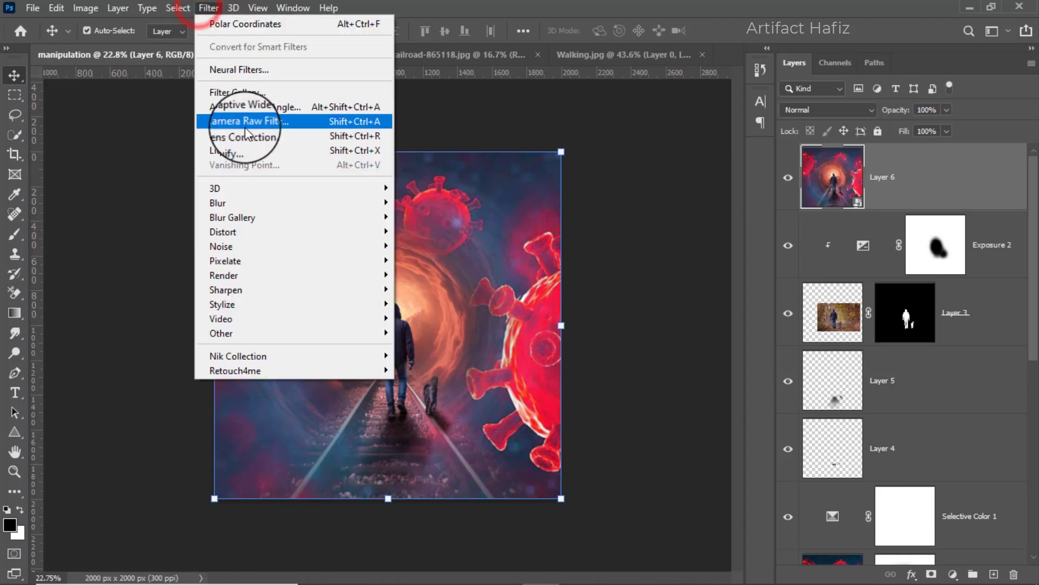
pyautogui.click(265, 123)
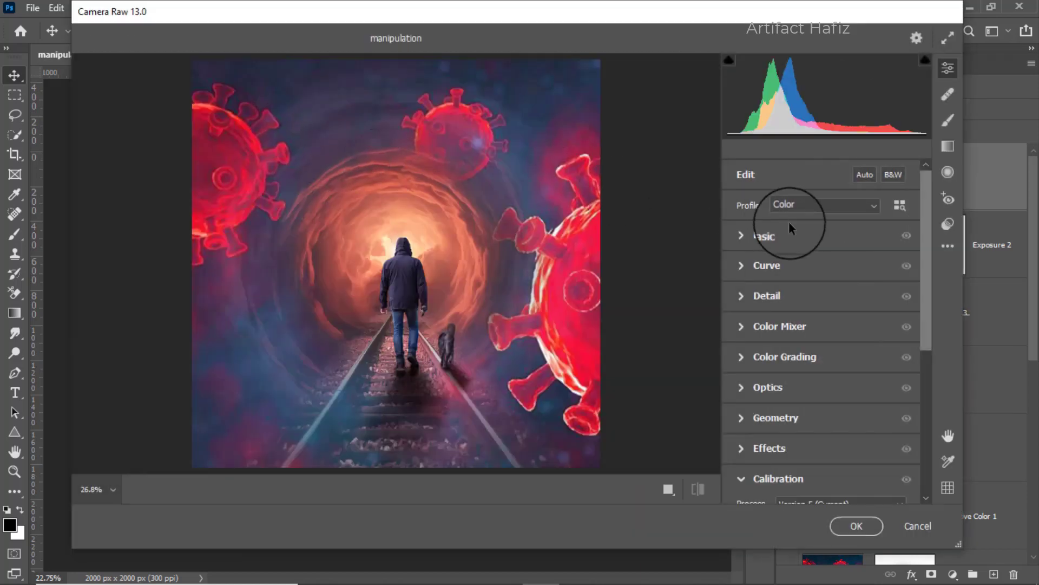
pyautogui.click(739, 237)
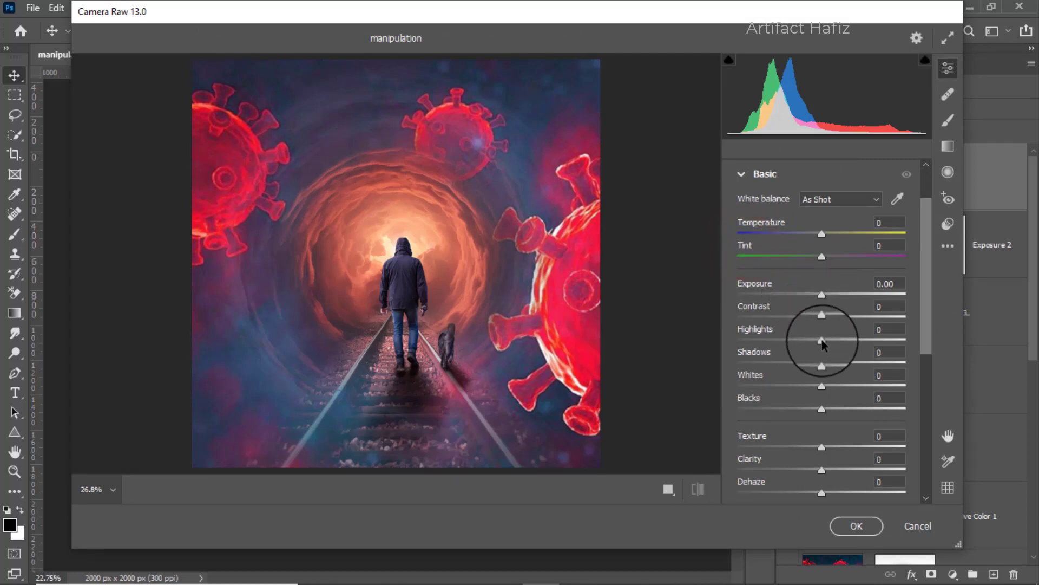
pyautogui.moveTo(822, 341); pyautogui.dragTo(827, 341)
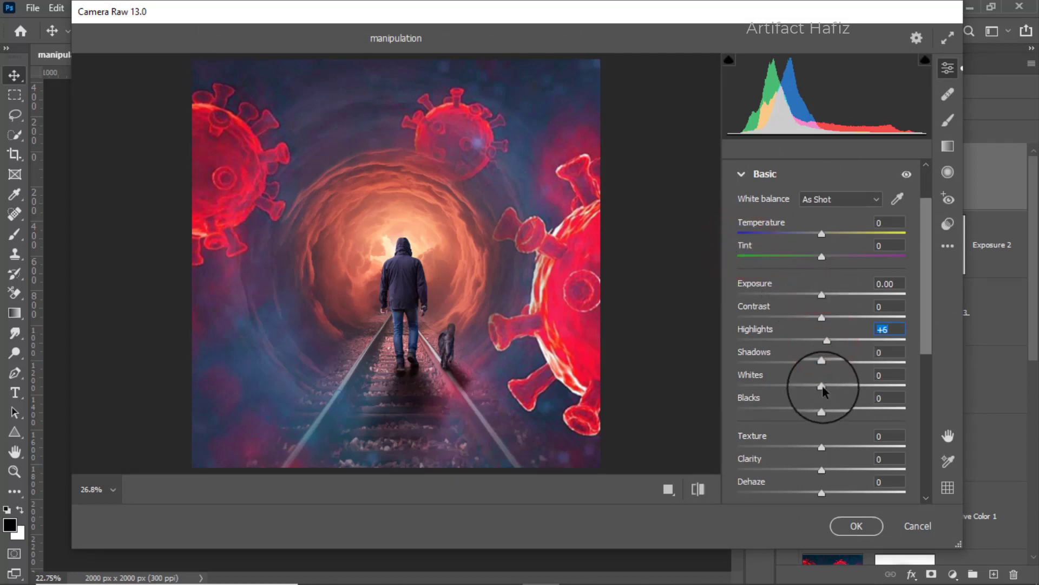
pyautogui.moveTo(821, 386); pyautogui.dragTo(806, 411)
pyautogui.click(819, 407)
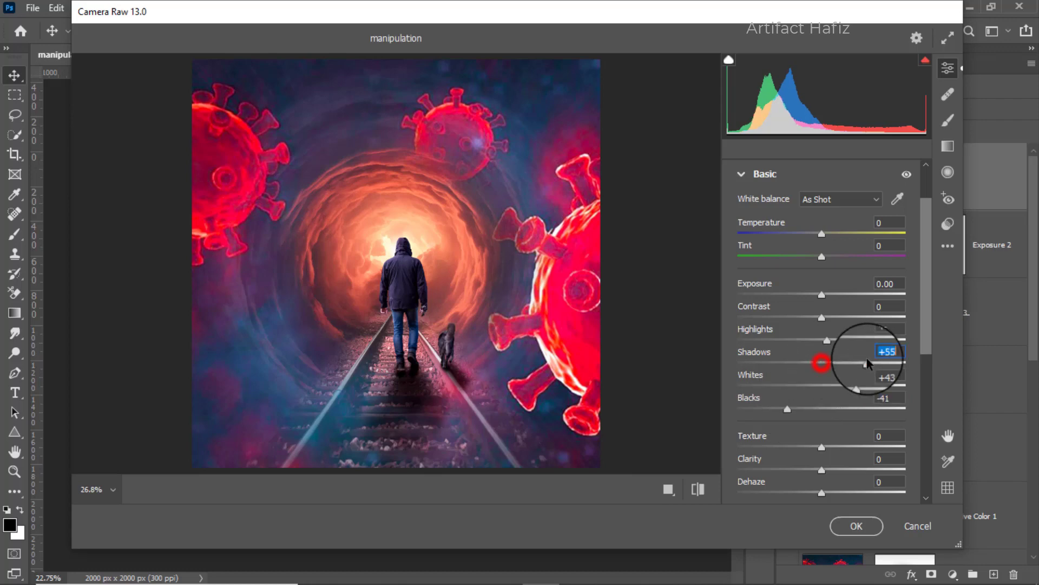
pyautogui.moveTo(866, 363); pyautogui.dragTo(872, 361)
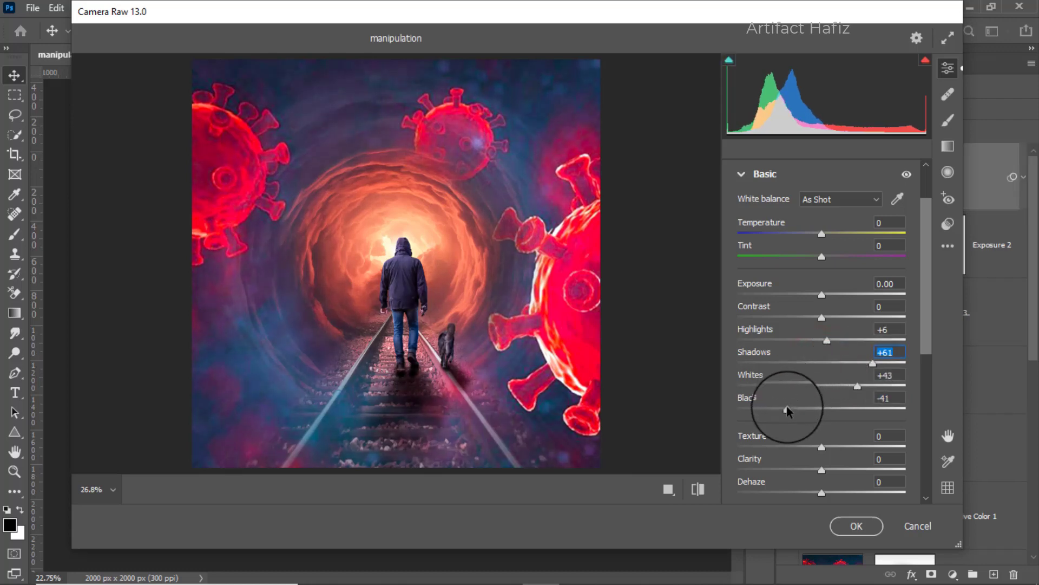
pyautogui.moveTo(788, 408); pyautogui.dragTo(785, 407)
pyautogui.moveTo(820, 295); pyautogui.dragTo(820, 300)
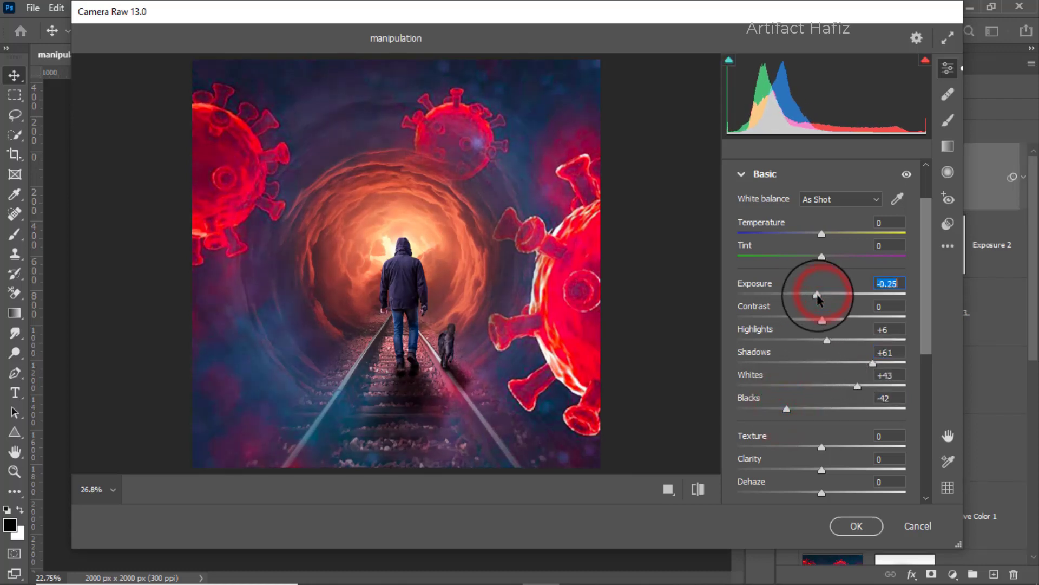
# Set Texture to -6, Clarity to +5 and Dehaze to +6 in the Basic adjustments.
pyautogui.scroll(-3, 820, 304)
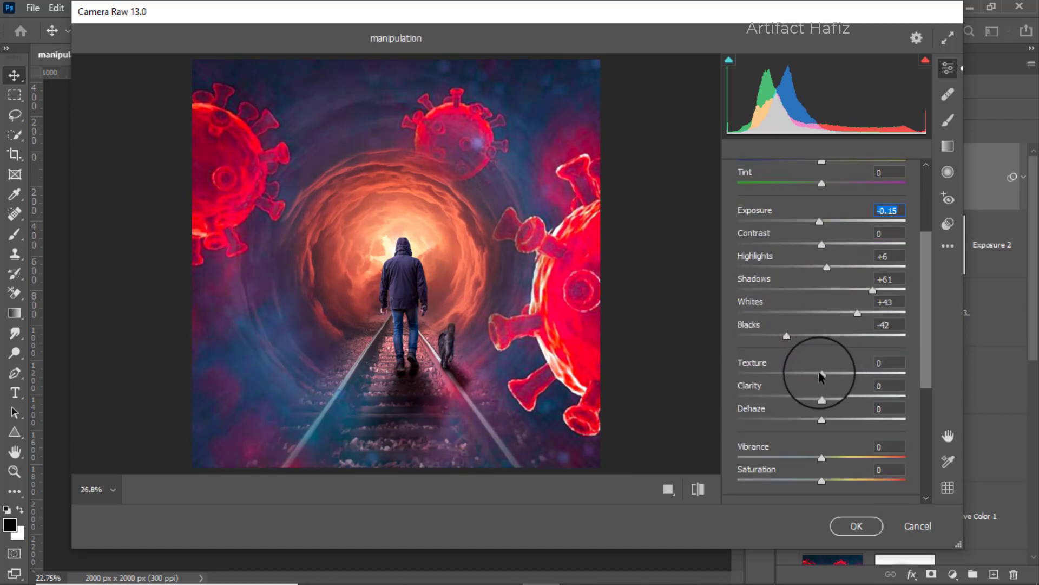
pyautogui.moveTo(820, 374)
pyautogui.mouseDown()
pyautogui.moveTo(861, 374)
pyautogui.moveTo(800, 373)
pyautogui.moveTo(815, 371)
pyautogui.moveTo(834, 401)
pyautogui.moveTo(825, 406)
pyautogui.moveTo(855, 384)
pyautogui.moveTo(803, 386)
pyautogui.moveTo(833, 387)
pyautogui.mouseUp()
pyautogui.click(822, 399)
pyautogui.scroll(-1, 827, 405)
pyautogui.scroll(-3, 823, 359)
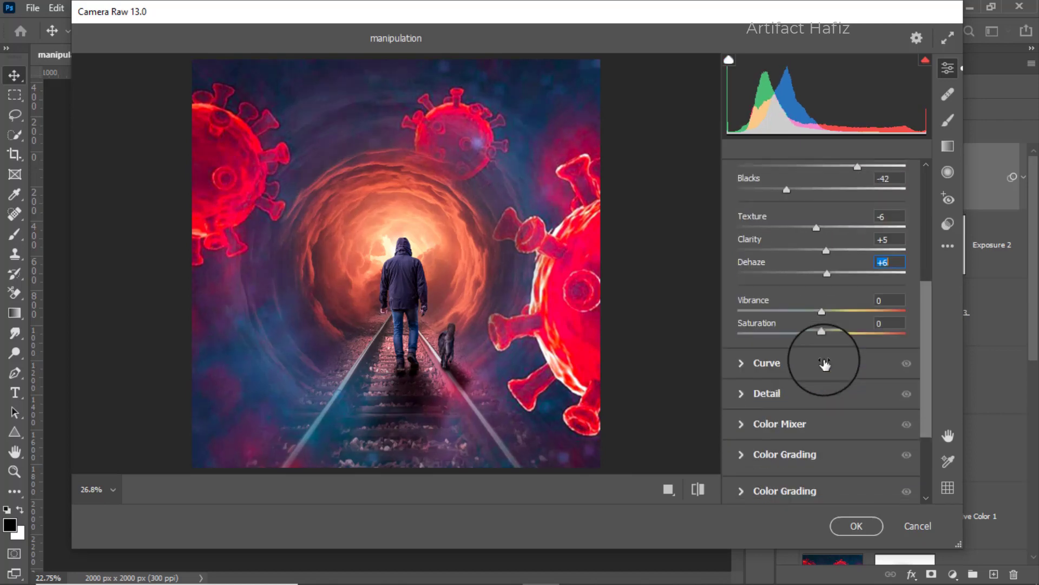
# Shape the RGB point curve with a raised black point, a shadow anchor point, and a highlight point at Input 187, Output 203.
pyautogui.click(773, 364)
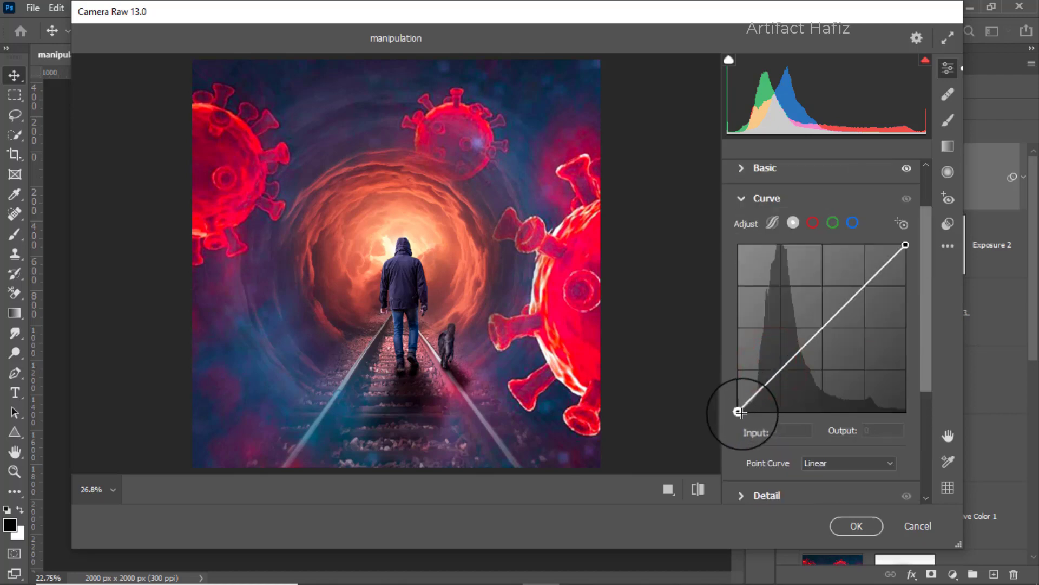
pyautogui.moveTo(739, 412); pyautogui.dragTo(736, 395)
pyautogui.moveTo(780, 364); pyautogui.dragTo(780, 369)
pyautogui.moveTo(860, 286)
pyautogui.mouseDown()
pyautogui.moveTo(846, 267)
pyautogui.moveTo(861, 279)
pyautogui.mouseUp()
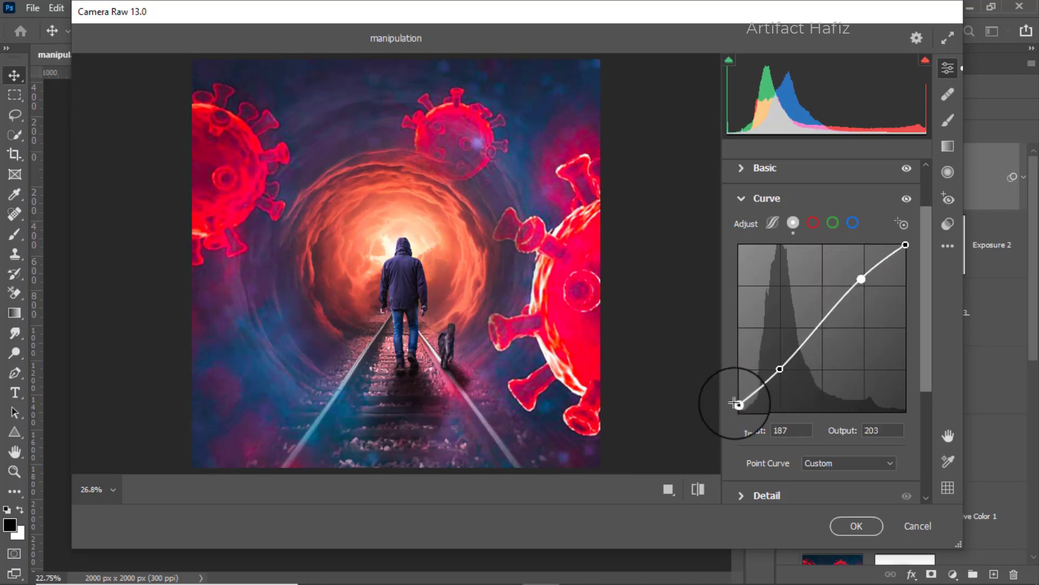
pyautogui.moveTo(738, 405); pyautogui.dragTo(740, 398)
# Raise the blue channel curve's black point to Output 21 and add points at Input 64, Output 64 and Input 190, Output 196.
pyautogui.click(853, 220)
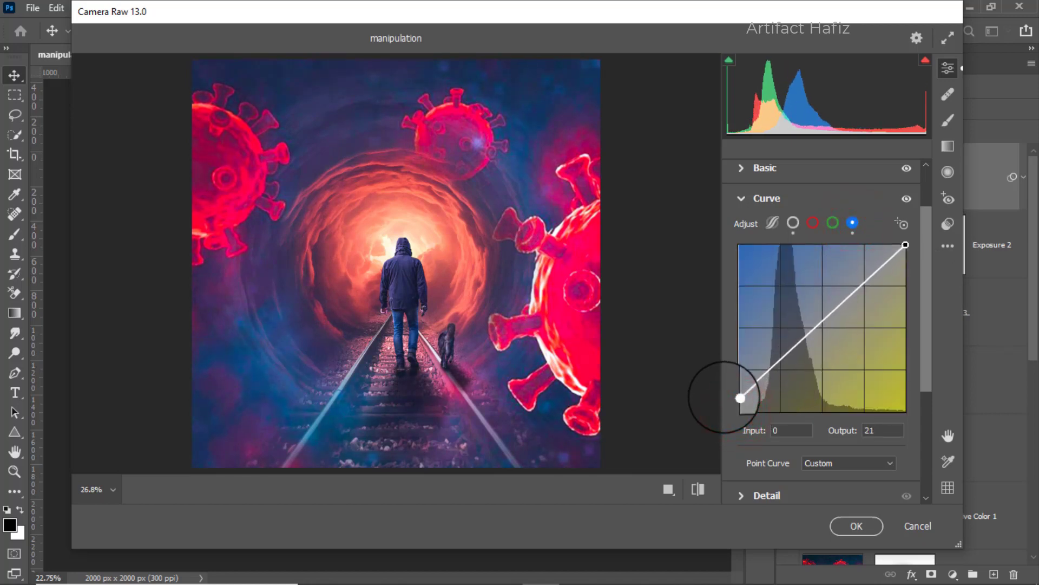
pyautogui.click(780, 365)
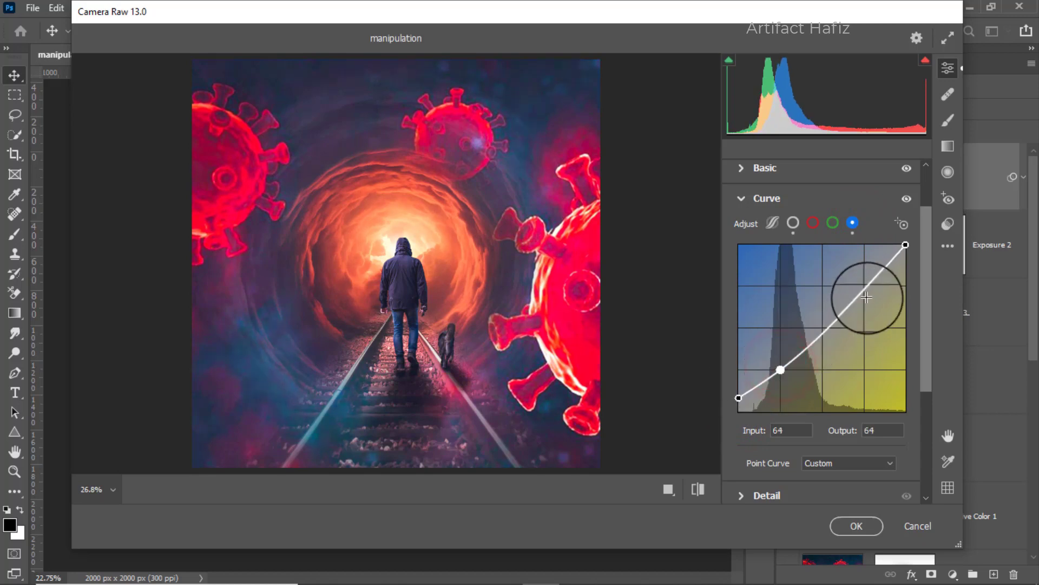
pyautogui.moveTo(863, 292); pyautogui.dragTo(863, 284)
# Set Sharpening to 10, Noise Reduction to 7 and Color Noise Reduction to 17.
pyautogui.scroll(-3, 796, 276)
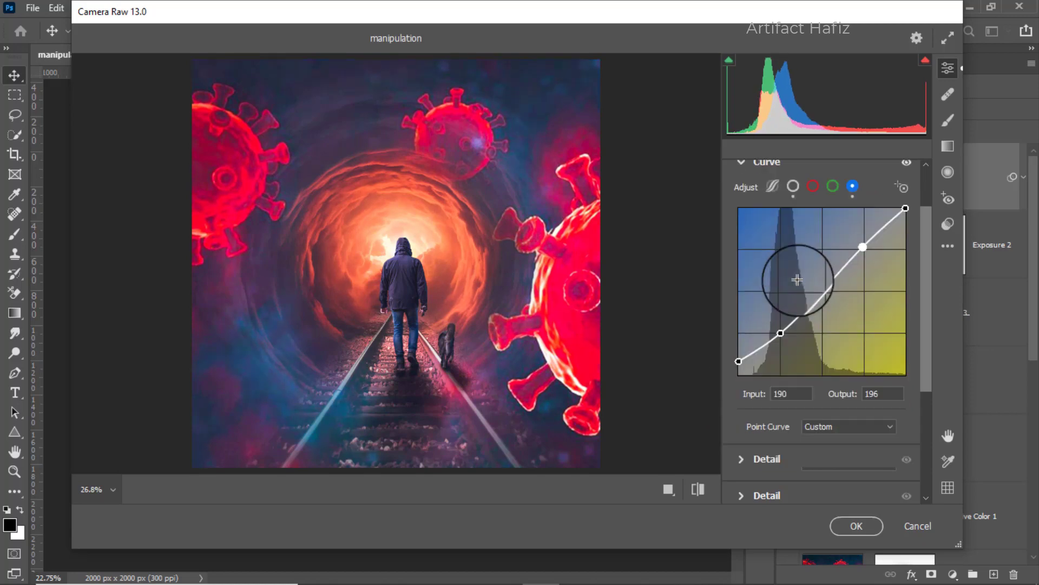
pyautogui.click(744, 385)
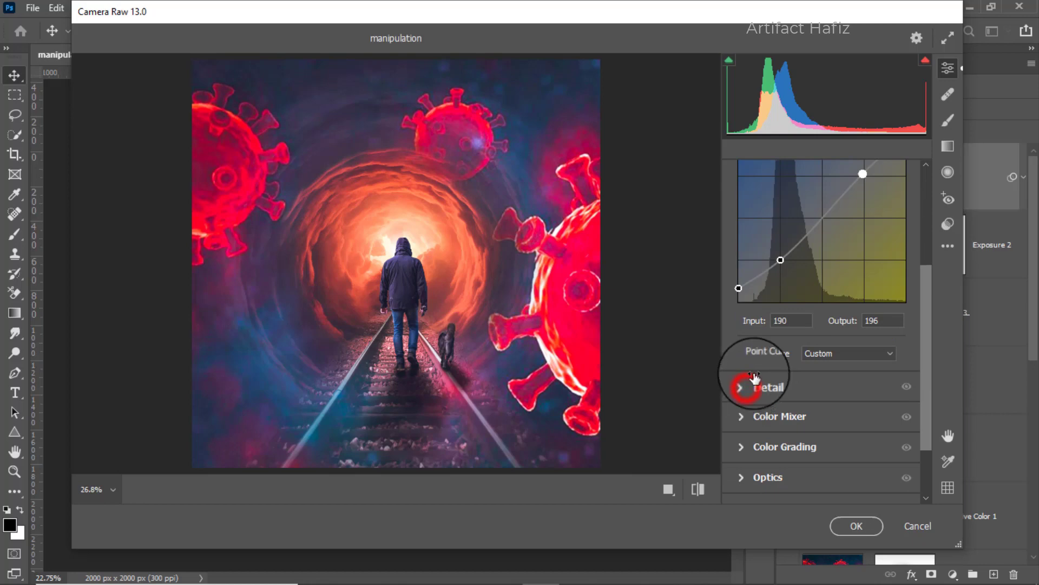
pyautogui.moveTo(737, 363); pyautogui.dragTo(768, 390)
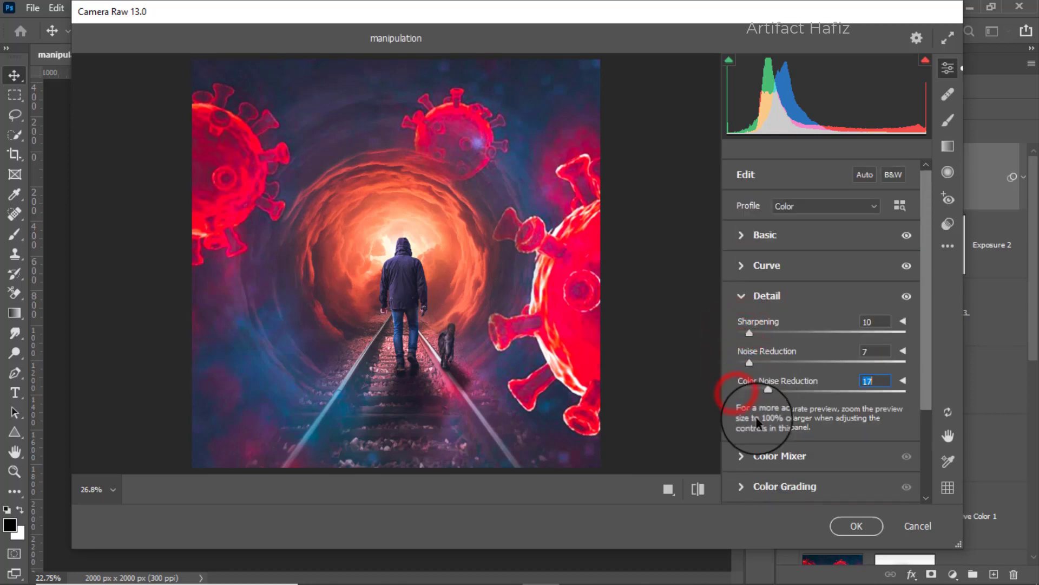
# In the Color Mixer, lower Reds saturation, set Oranges +9, Yellows -10, Greens +12, Aquas +11, Blues +15, and set Reds luminance to +19.
pyautogui.click(742, 457)
pyautogui.click(788, 255)
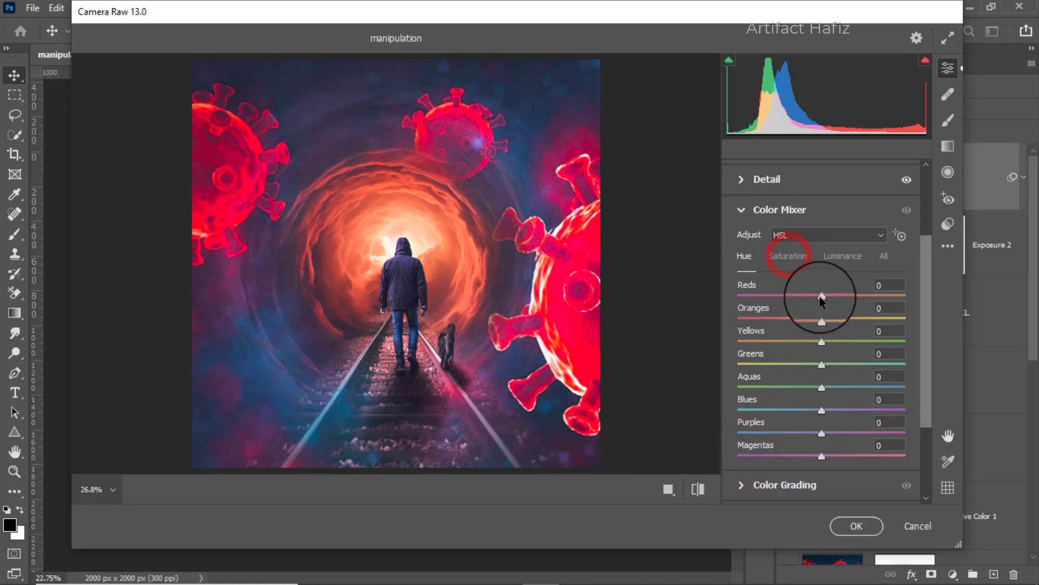
pyautogui.moveTo(821, 296); pyautogui.dragTo(834, 410)
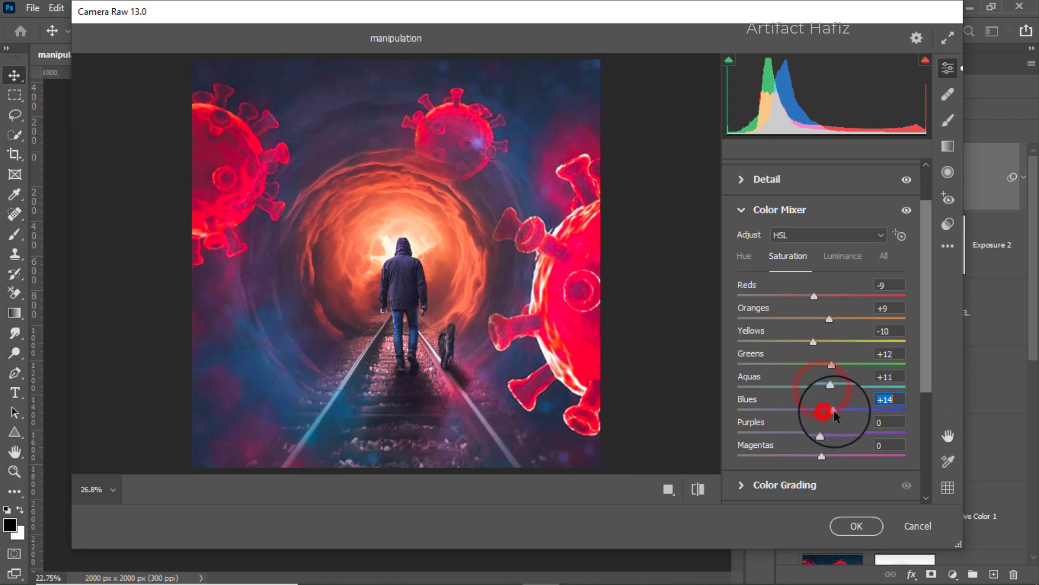
pyautogui.click(847, 257)
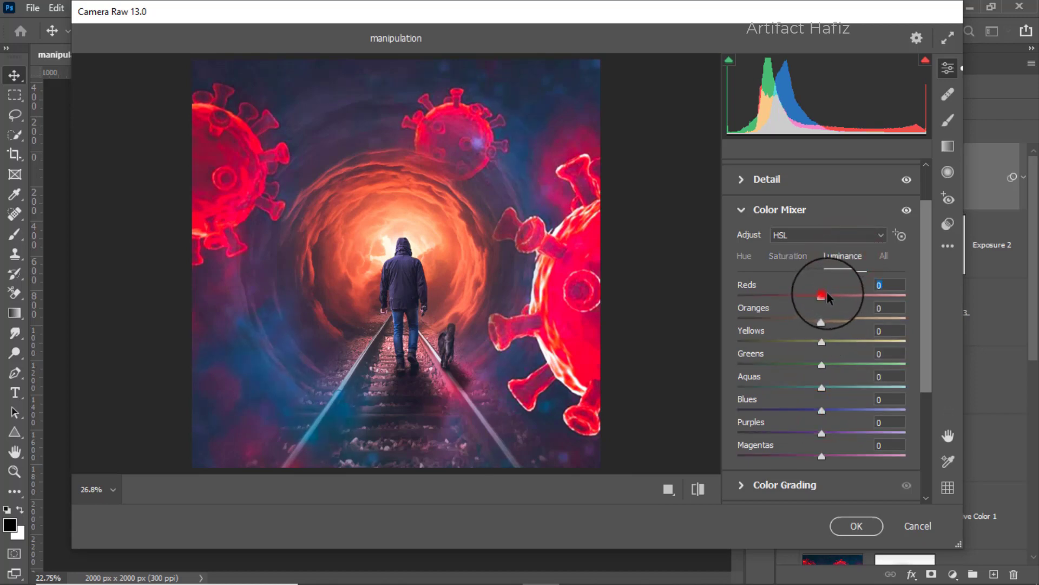
pyautogui.moveTo(827, 295)
pyautogui.mouseDown()
pyautogui.moveTo(850, 290)
pyautogui.moveTo(849, 301)
pyautogui.moveTo(838, 298)
pyautogui.mouseUp()
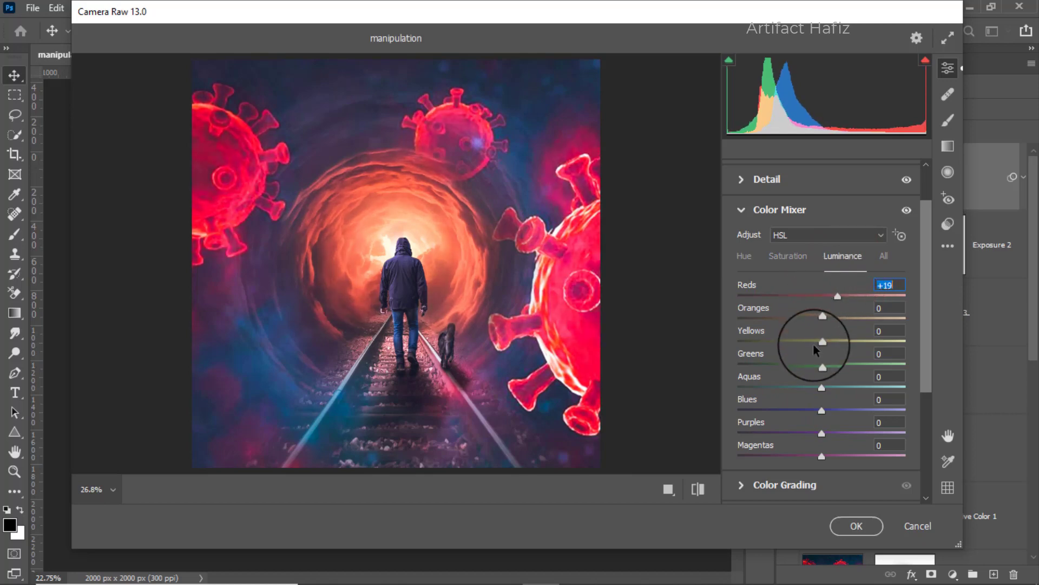
# Set the Color Mixer hues to Oranges -13, Greens -1, Aquas -25 and Blues -46.
pyautogui.click(746, 260)
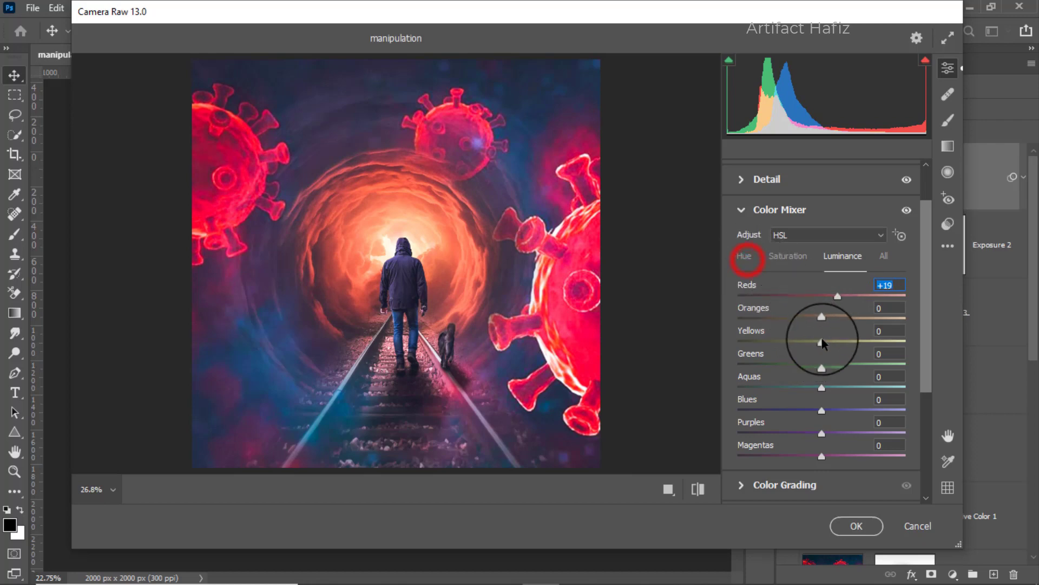
pyautogui.moveTo(822, 319)
pyautogui.mouseDown()
pyautogui.moveTo(719, 322)
pyautogui.moveTo(825, 325)
pyautogui.moveTo(796, 326)
pyautogui.moveTo(814, 327)
pyautogui.moveTo(789, 295)
pyautogui.moveTo(854, 298)
pyautogui.moveTo(819, 297)
pyautogui.moveTo(838, 320)
pyautogui.moveTo(788, 319)
pyautogui.moveTo(870, 317)
pyautogui.moveTo(708, 324)
pyautogui.moveTo(811, 325)
pyautogui.mouseUp()
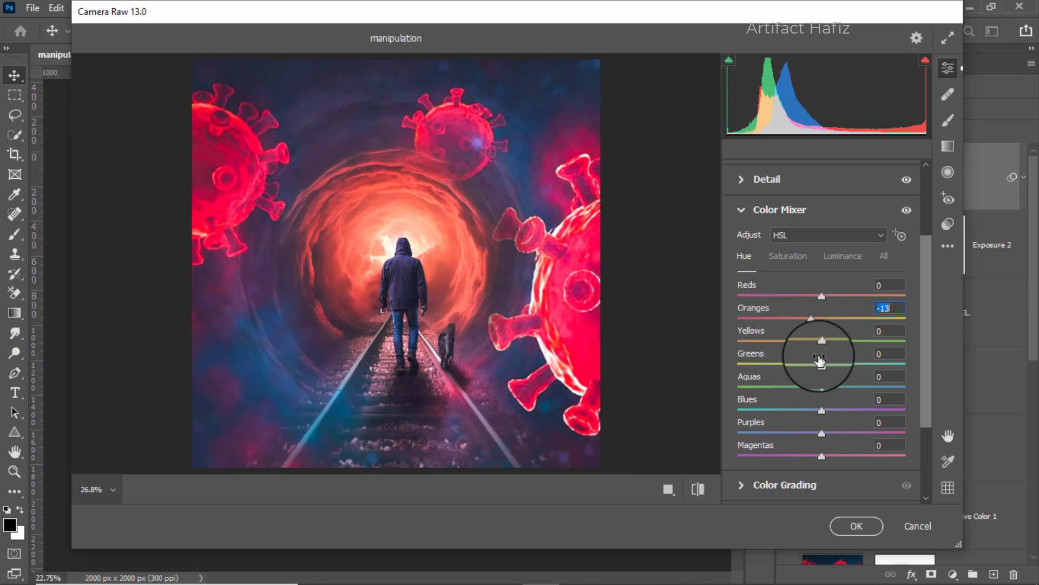
pyautogui.moveTo(822, 362); pyautogui.dragTo(777, 414)
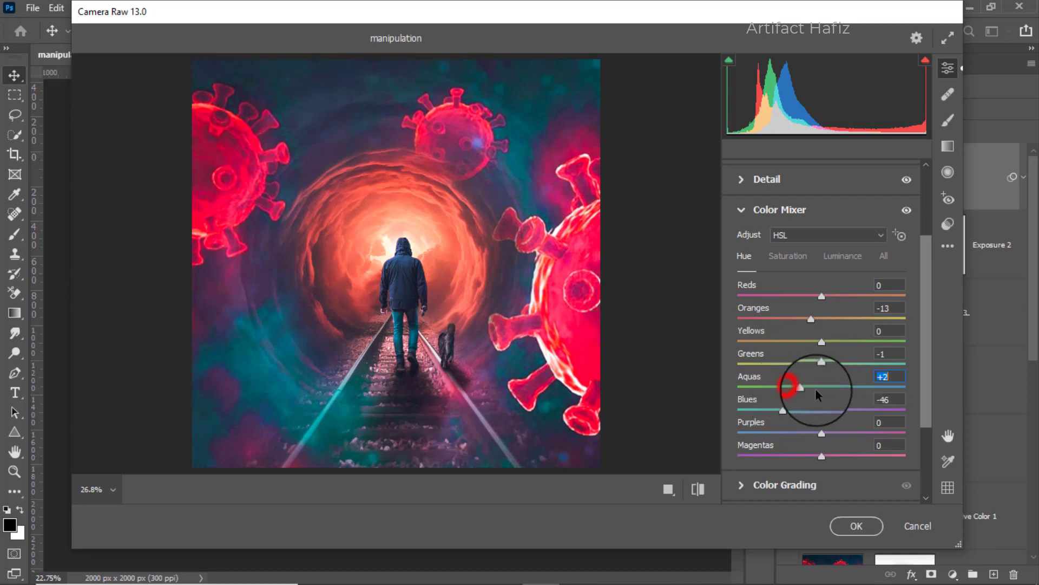
# Color-grade the shadows to hue 155 with saturation 11, and tint the highlights slightly toward warm yellow.
pyautogui.scroll(-3, 818, 346)
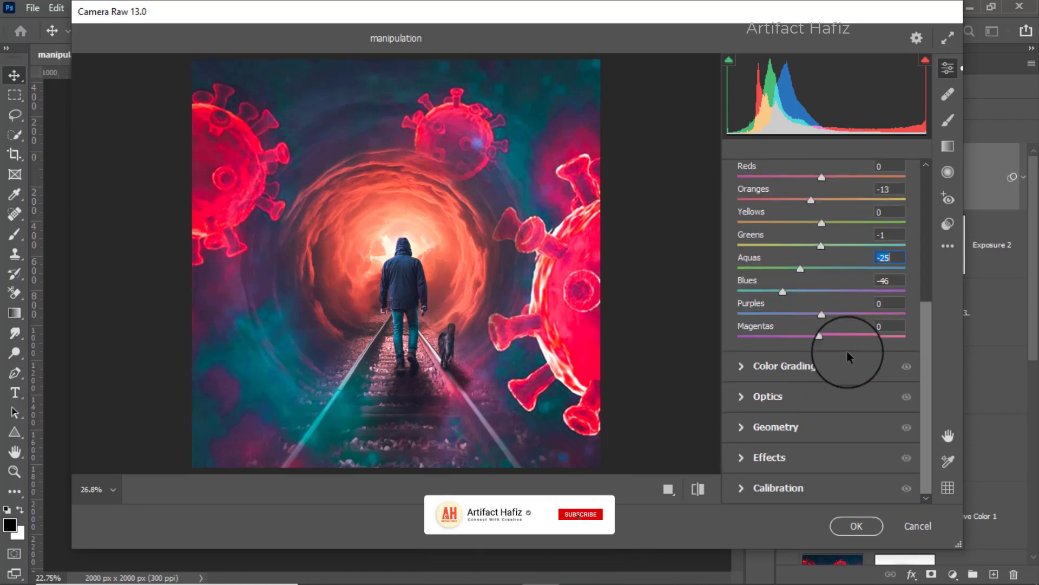
pyautogui.click(778, 364)
pyautogui.moveTo(768, 403); pyautogui.dragTo(723, 378)
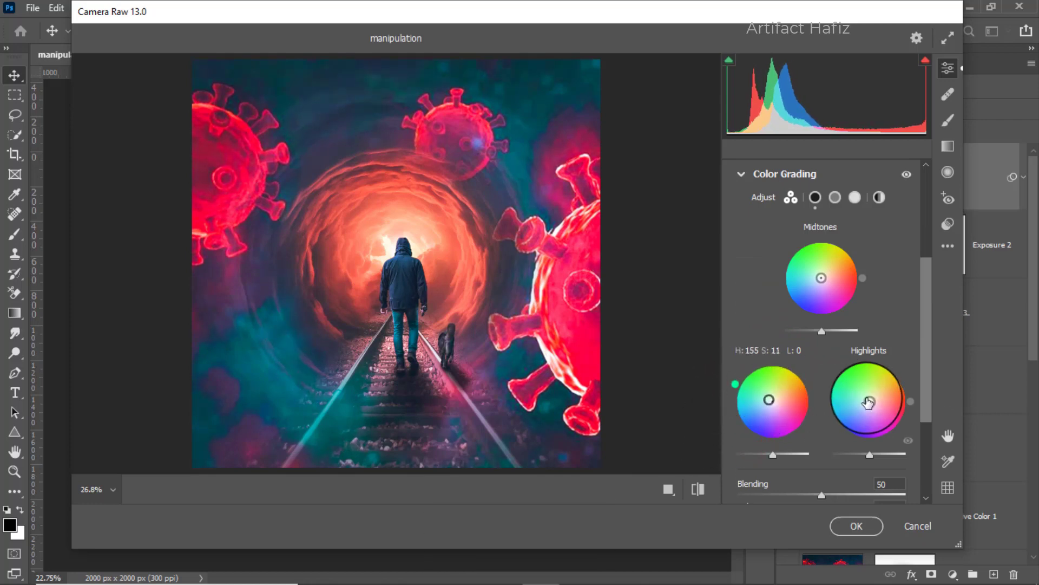
pyautogui.click(868, 398)
pyautogui.moveTo(867, 398); pyautogui.dragTo(870, 397)
pyautogui.moveTo(878, 361); pyautogui.dragTo(928, 343)
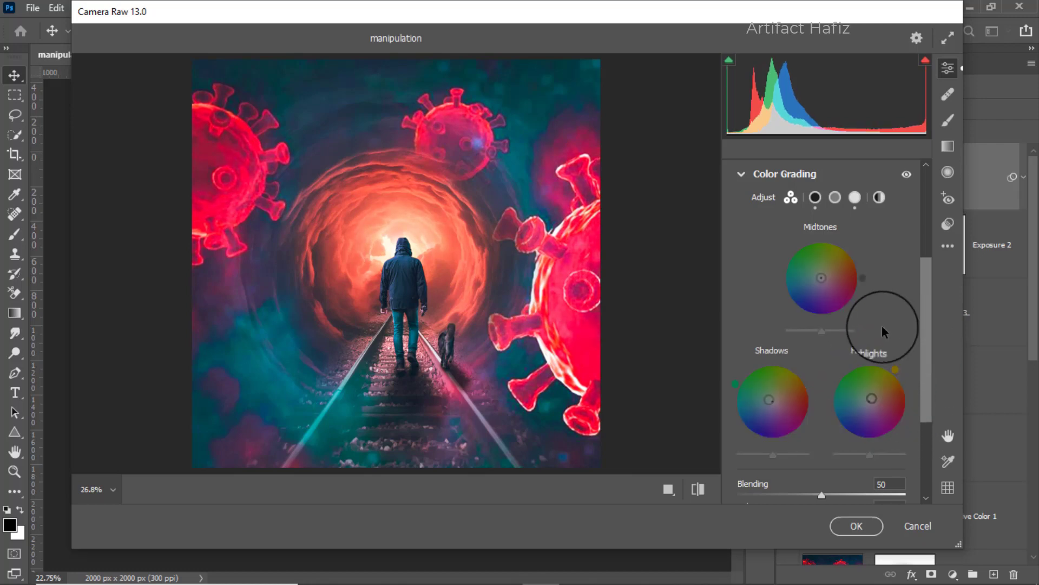
# Set Vignetting to -8 and the calibration saturations to Red Primary -4, Green Primary +5 and Blue Primary +6, and apply the filter.
pyautogui.scroll(-3, 882, 326)
pyautogui.scroll(-1, 882, 326)
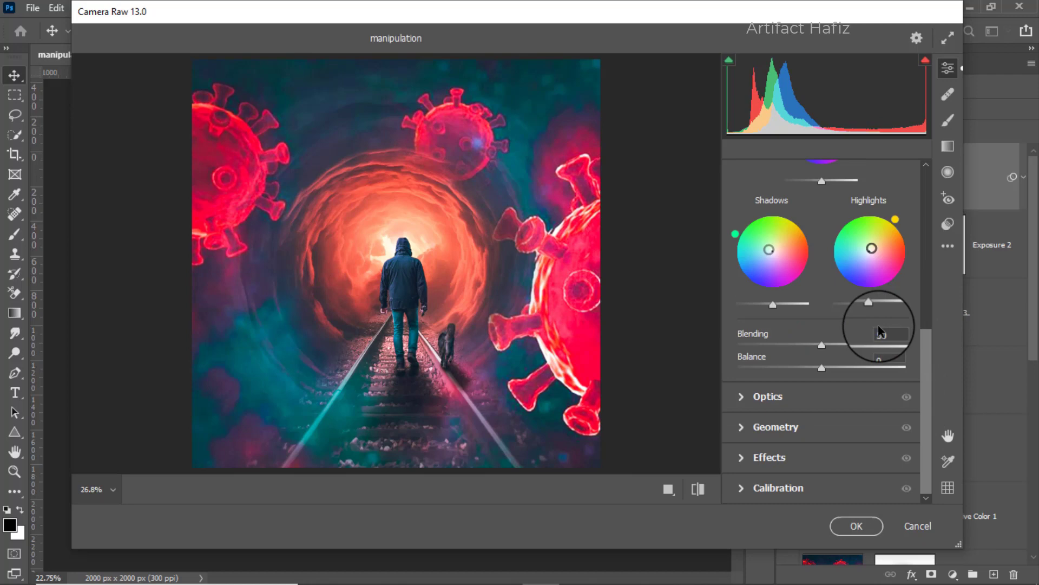
pyautogui.click(769, 457)
pyautogui.moveTo(822, 337); pyautogui.dragTo(814, 338)
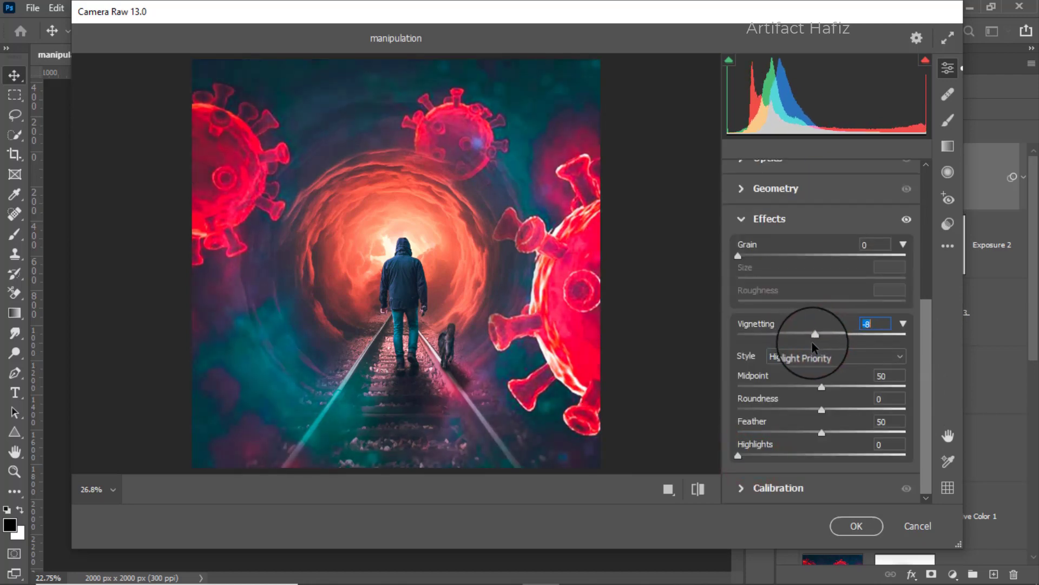
pyautogui.click(766, 487)
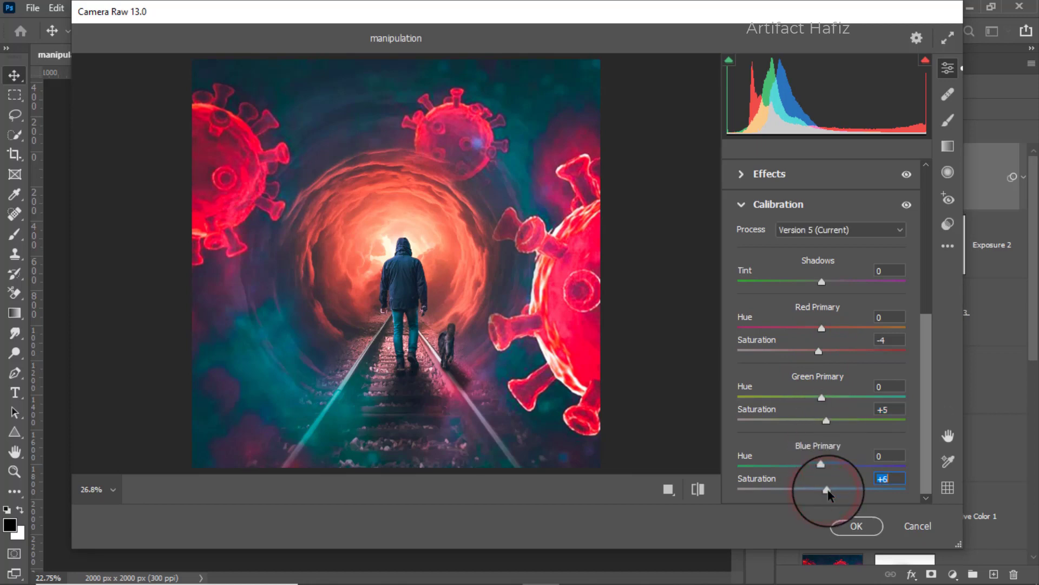
pyautogui.click(843, 528)
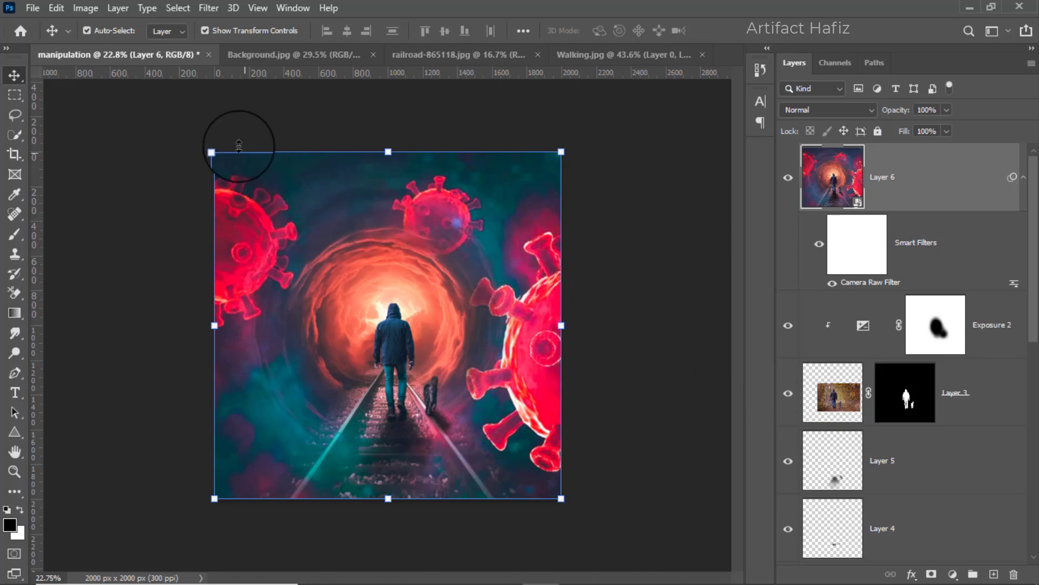
# Open Color Efex Pro 4 from the Nik Collection for Layer 6 and set the Cross Processing method to L02.
pyautogui.click(209, 10)
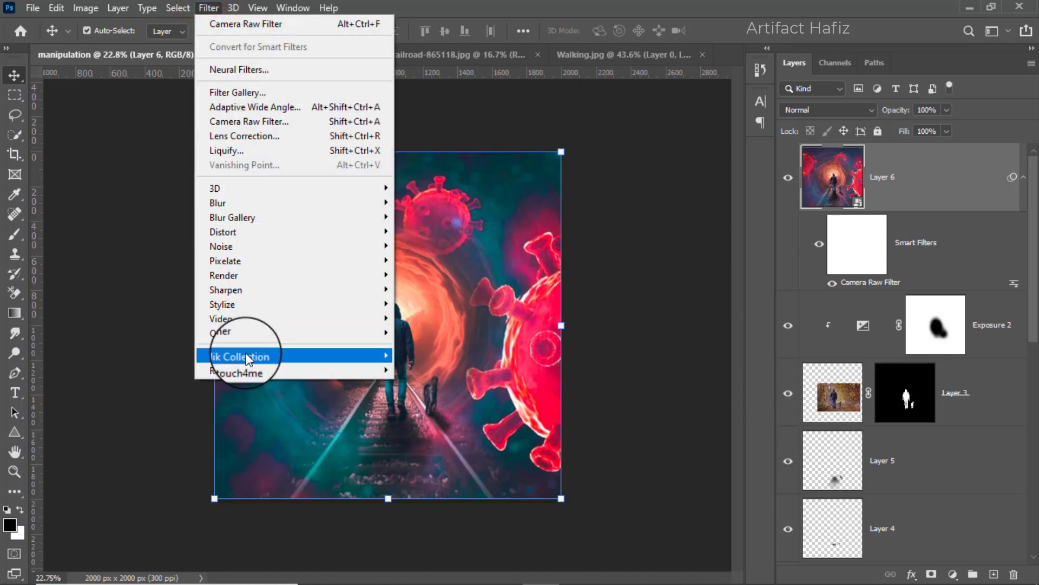
pyautogui.moveTo(375, 362)
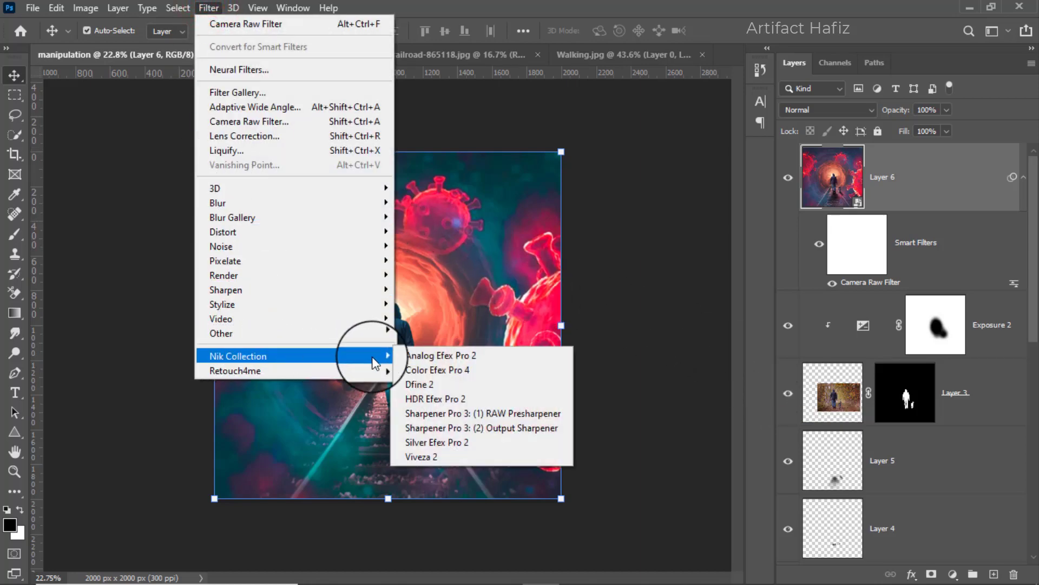
pyautogui.click(469, 370)
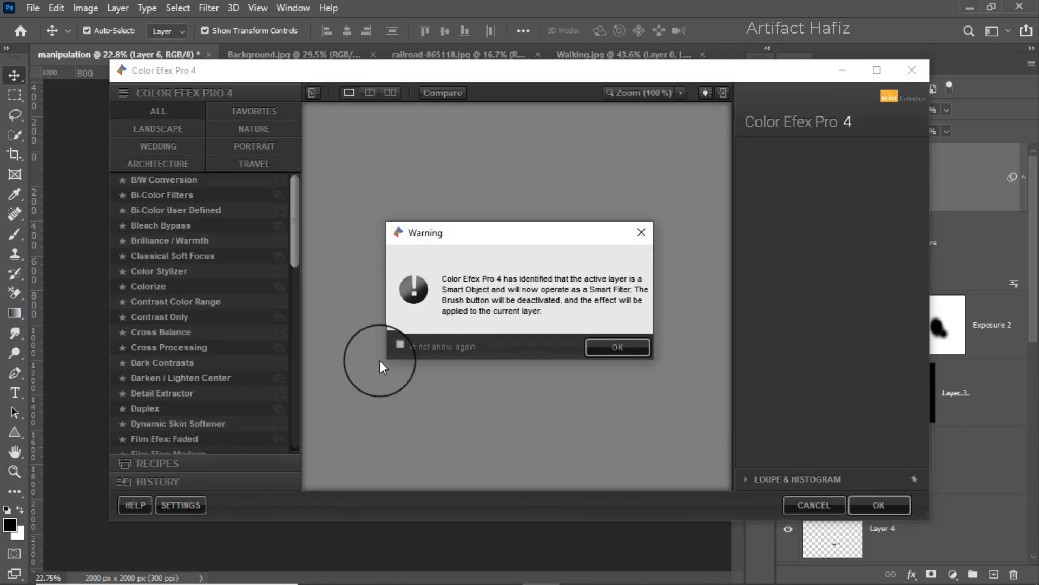
pyautogui.click(614, 348)
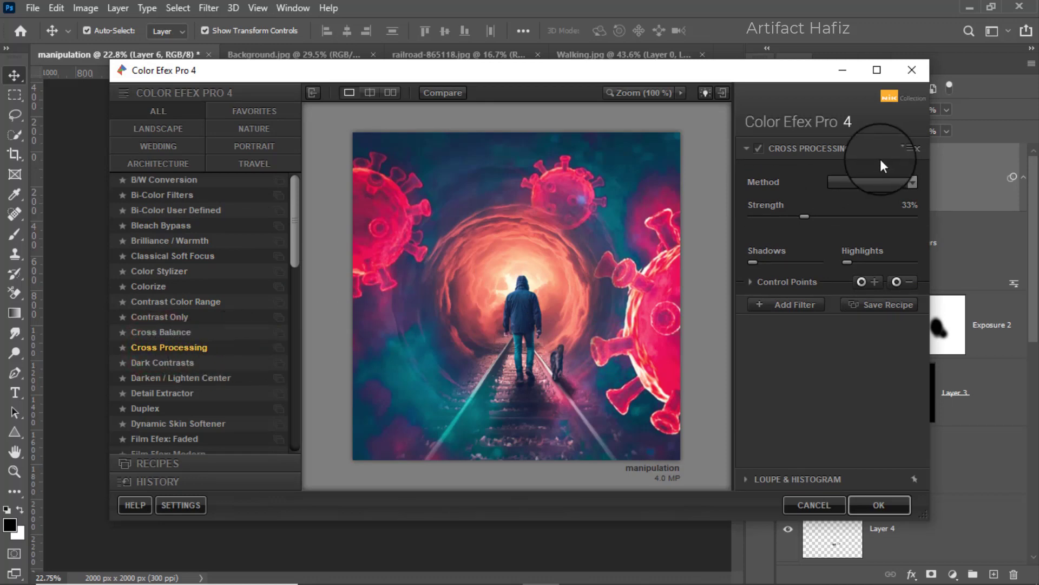
pyautogui.click(859, 180)
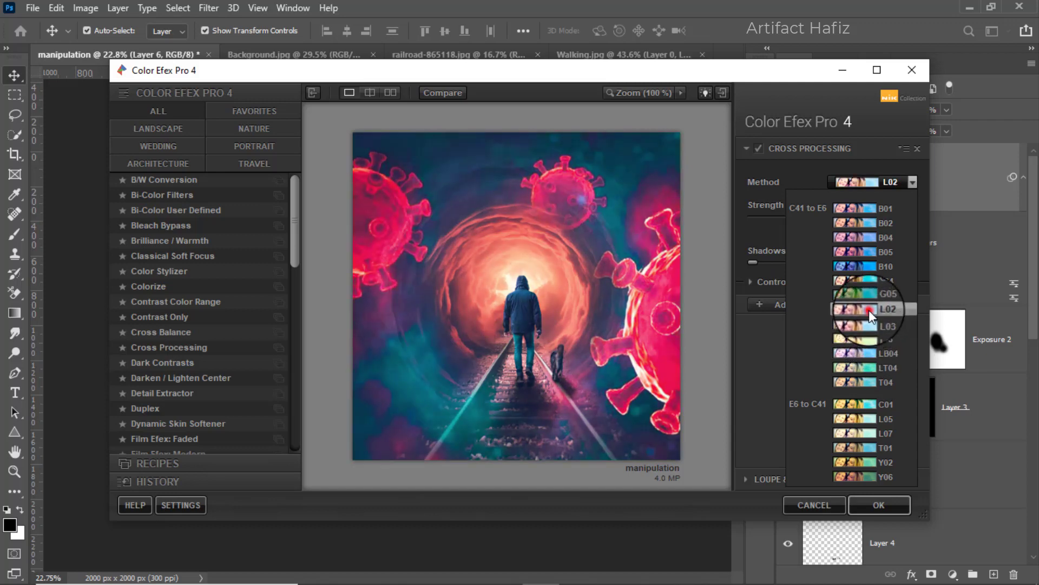
pyautogui.click(869, 309)
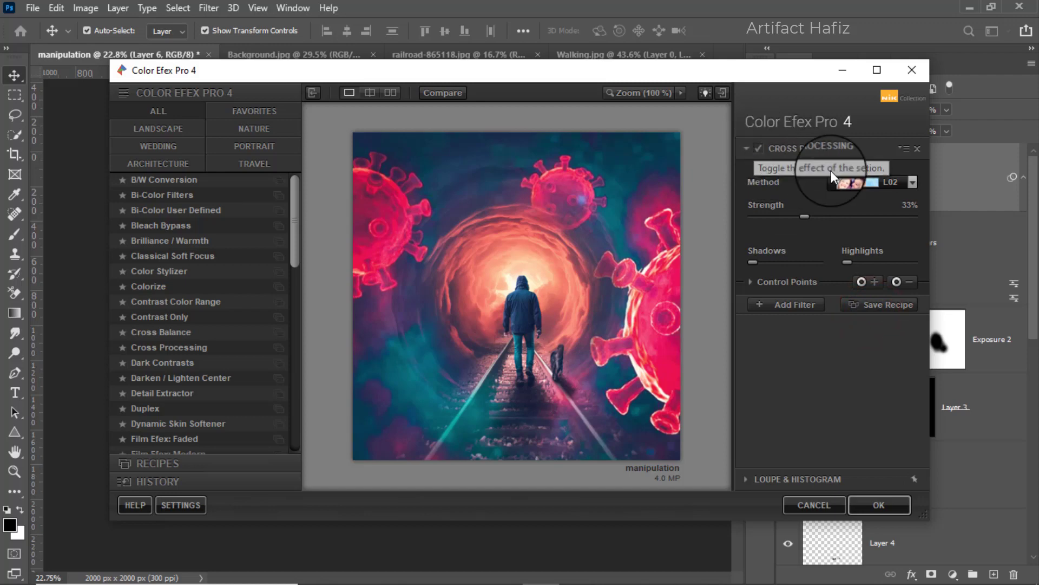
# Compare the image with Cross Processing off and on, and apply the Color Efex Pro 4 filter to Layer 6.
pyautogui.click(854, 176)
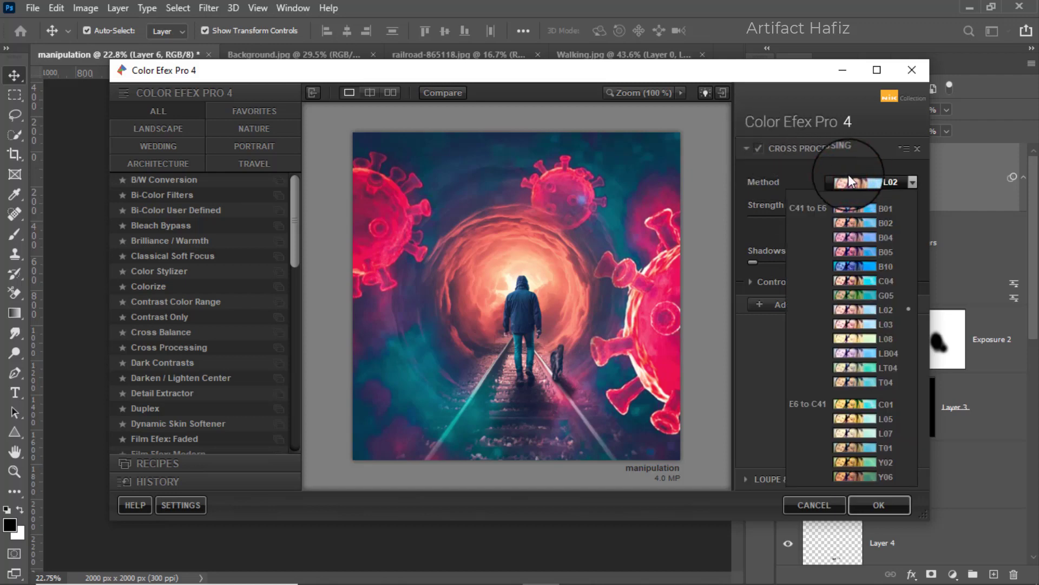
pyautogui.click(759, 146)
pyautogui.click(759, 146)
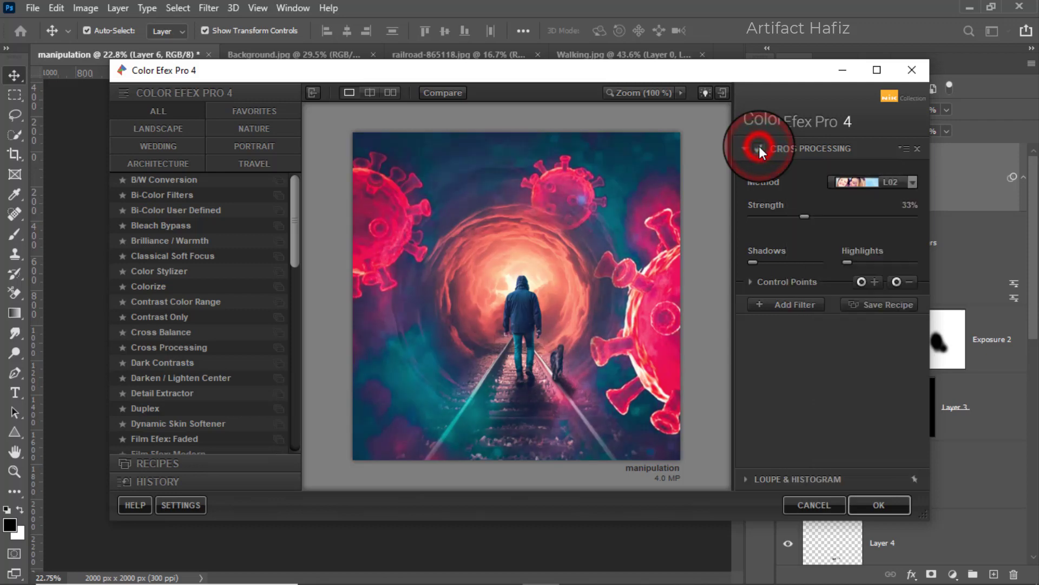
pyautogui.click(868, 502)
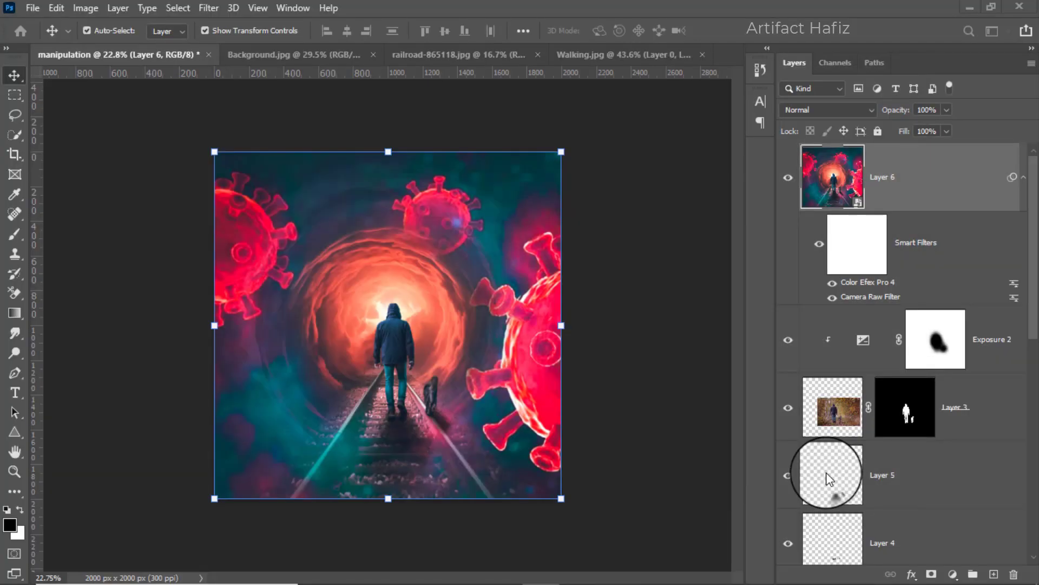
pyautogui.scroll(2, 432, 402)
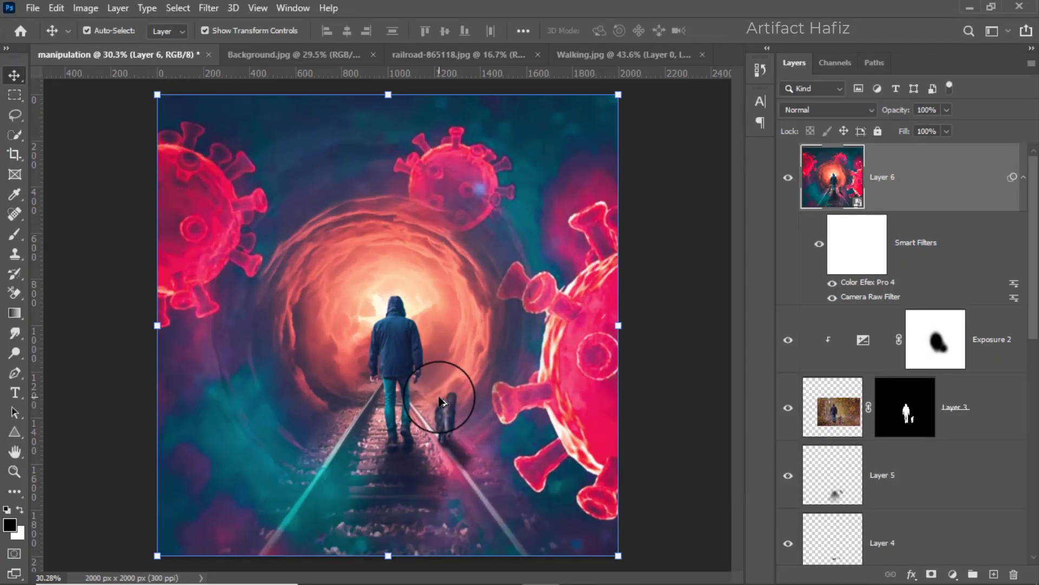